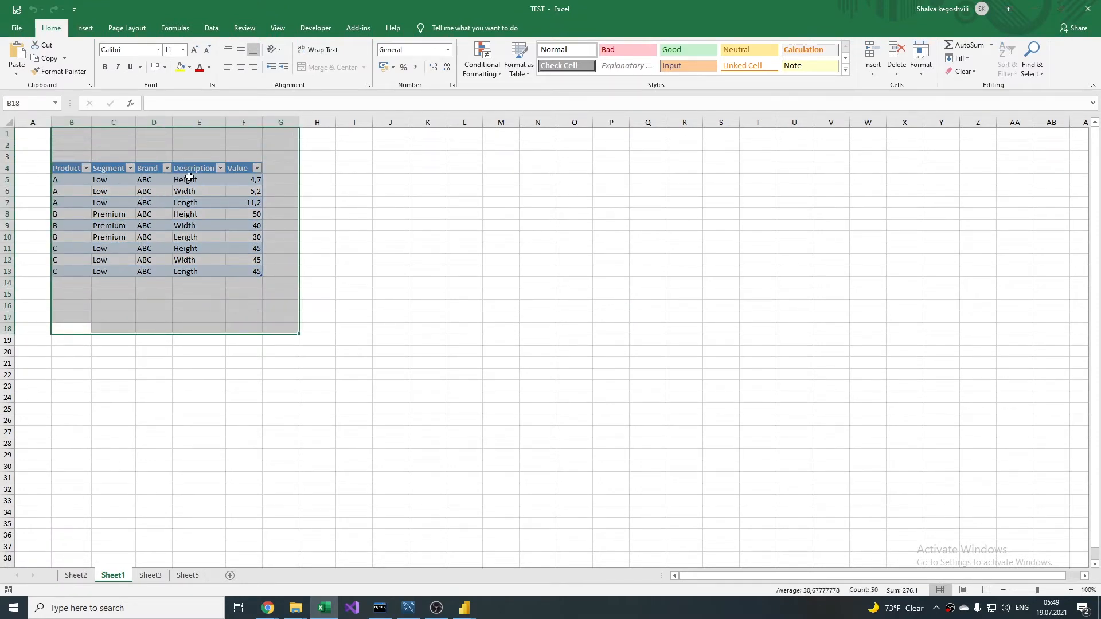
Step: Review the Description column on Sheet1, the pivoted table on Sheet5, the PivotTable values on Sheet3, and the blank Power BI report
drag(192, 168, 193, 270)
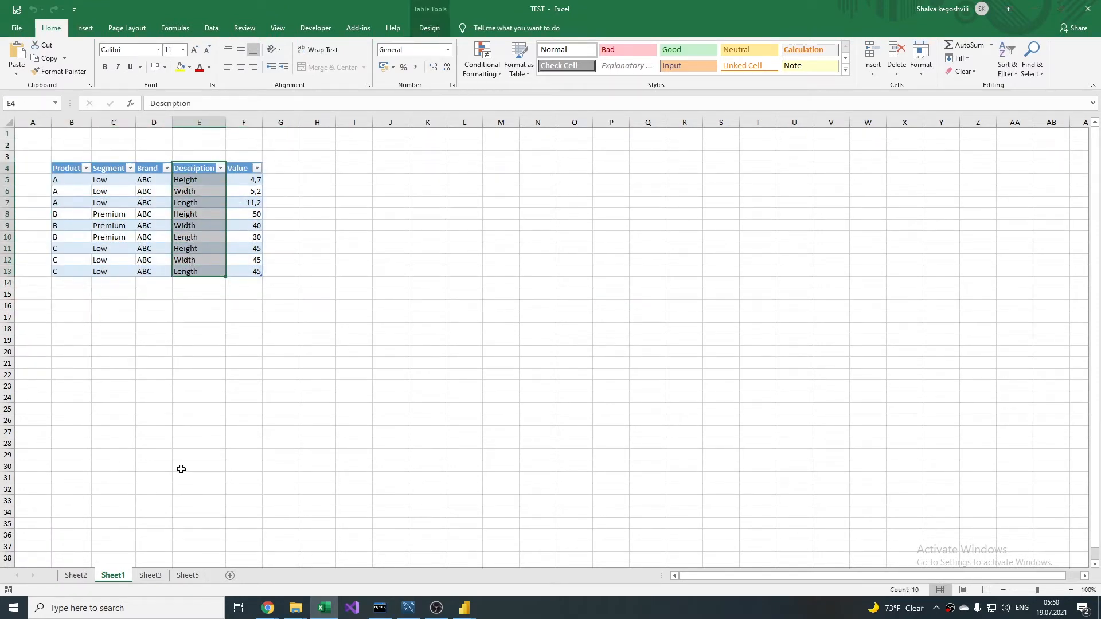
click(187, 575)
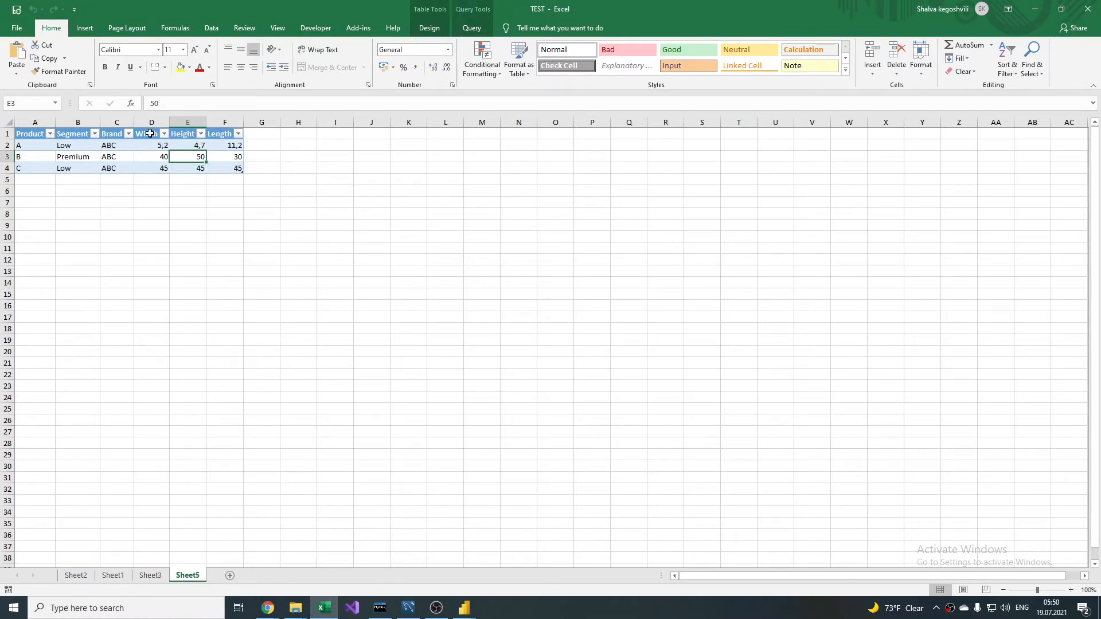
click(150, 575)
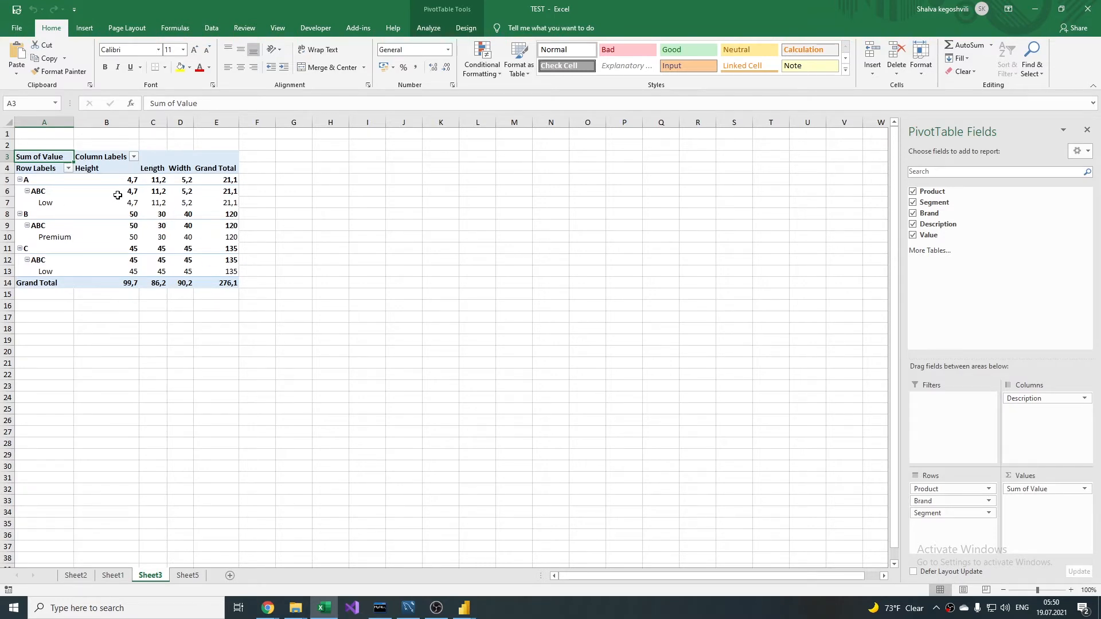
drag(130, 194, 178, 262)
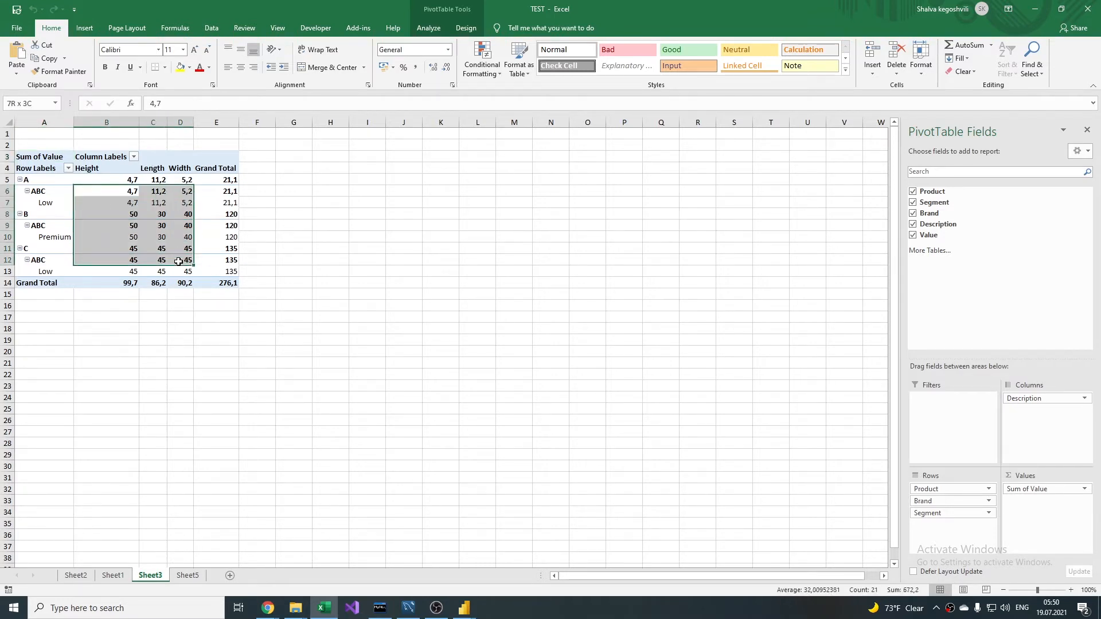
click(119, 578)
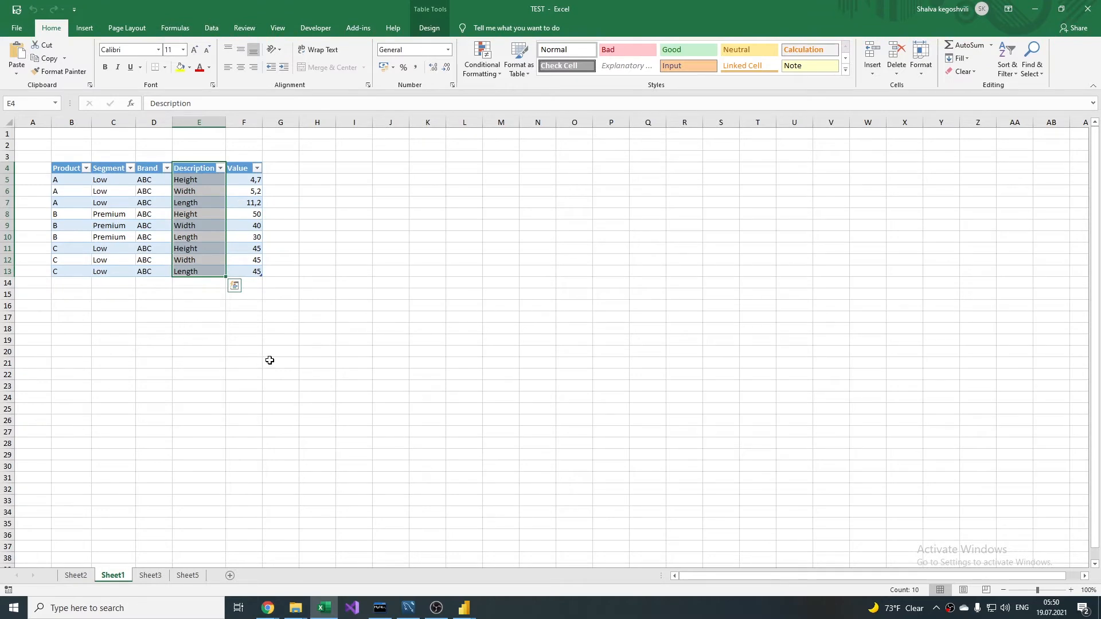
right_click(465, 608)
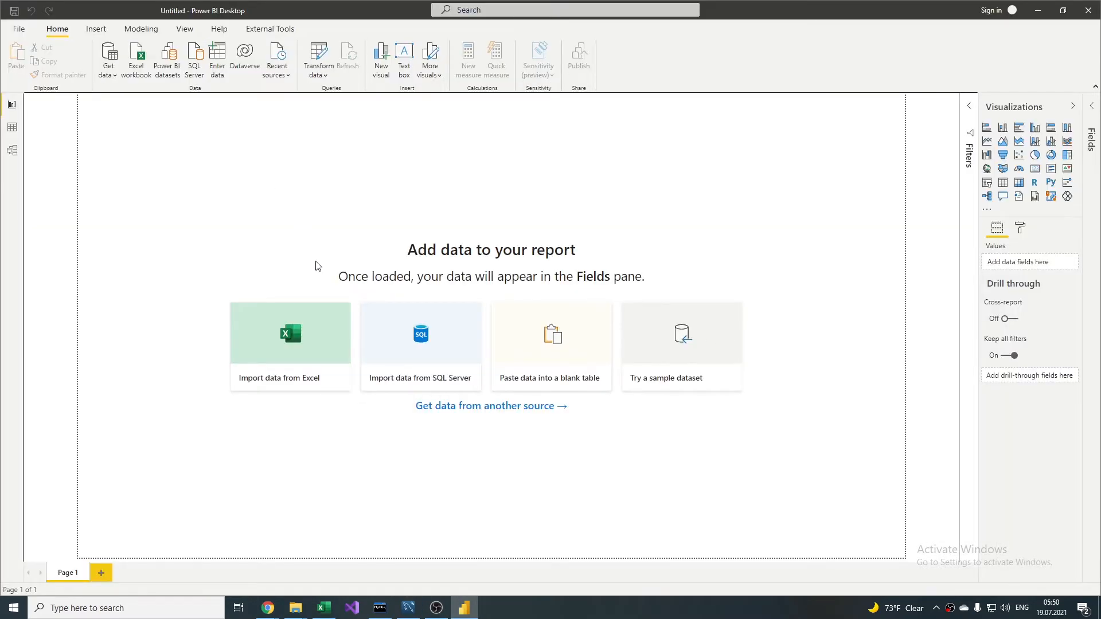
click(324, 607)
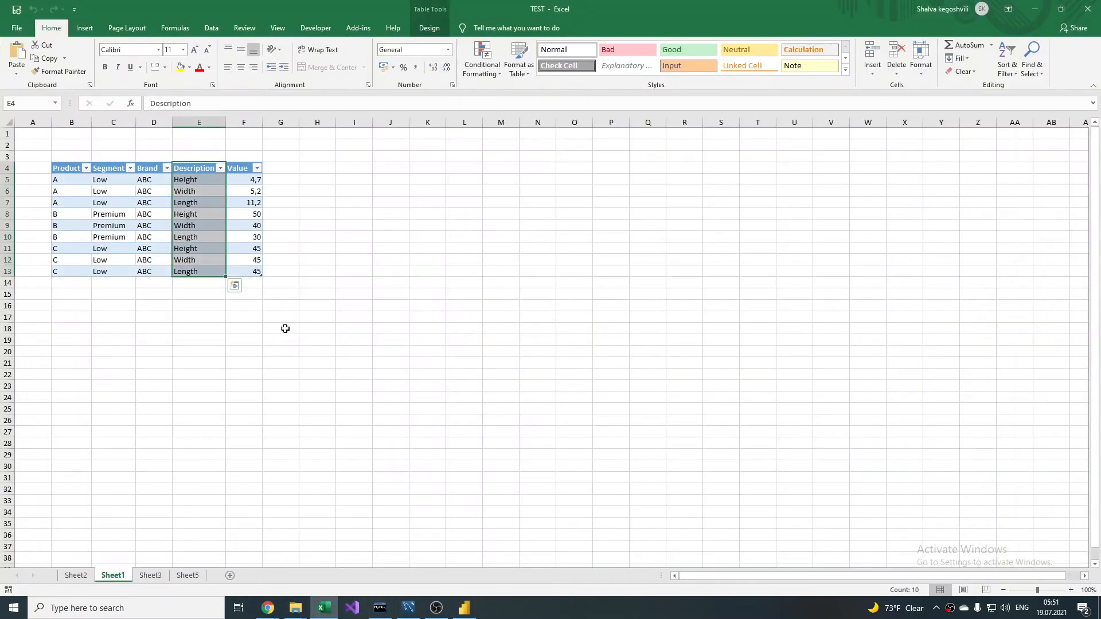
Step: Close the workbook in Excel, switch to Power BI Desktop and bring Table1 from the TEST workbook into the Power Query Editor
click(331, 332)
click(1086, 10)
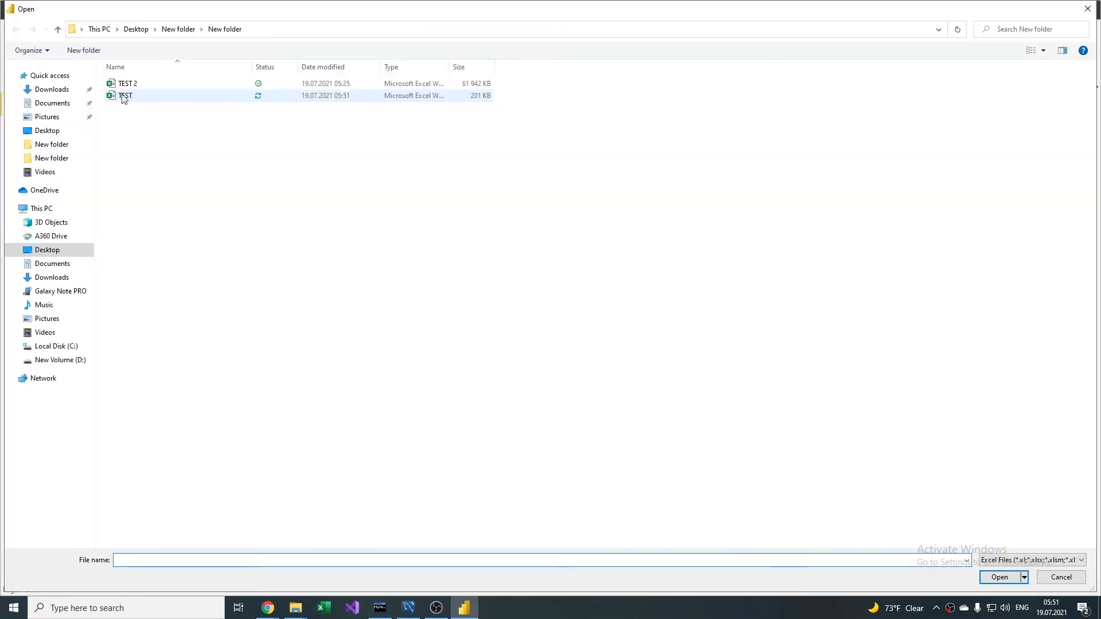
double_click(123, 97)
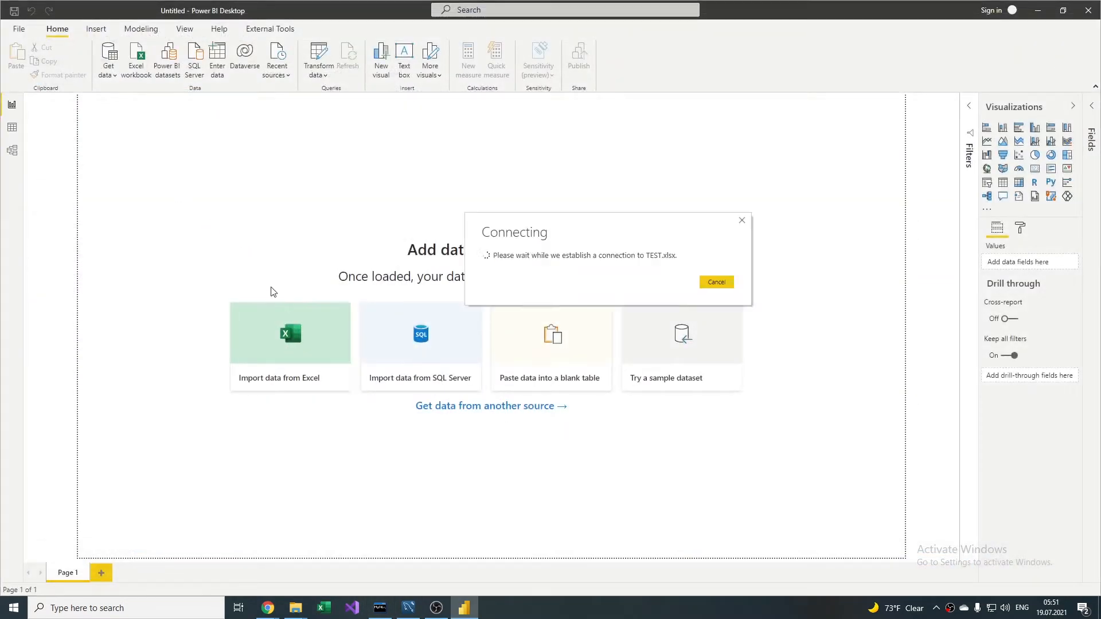
click(333, 193)
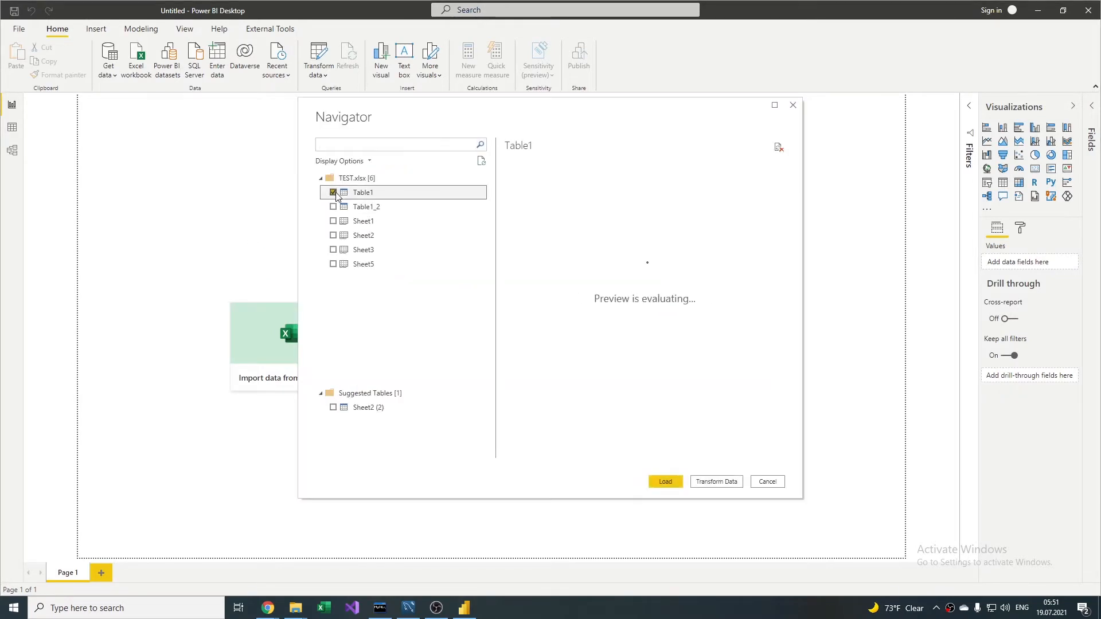
click(705, 484)
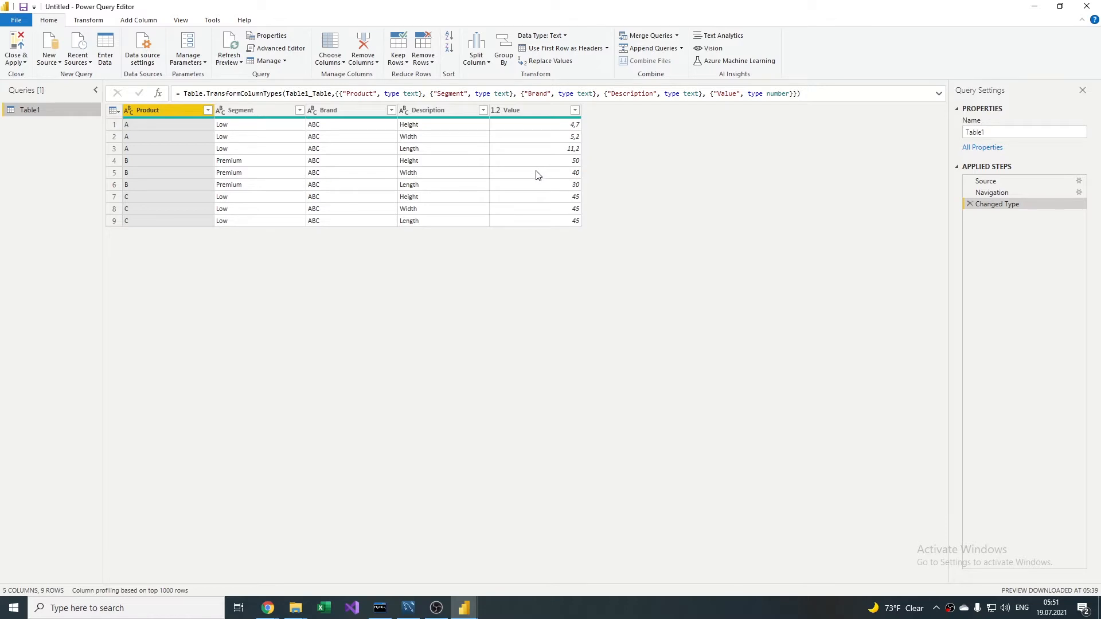
Step: Set up an advanced Group By on Table1 with Product, Segment and Brand as the grouping columns
click(145, 21)
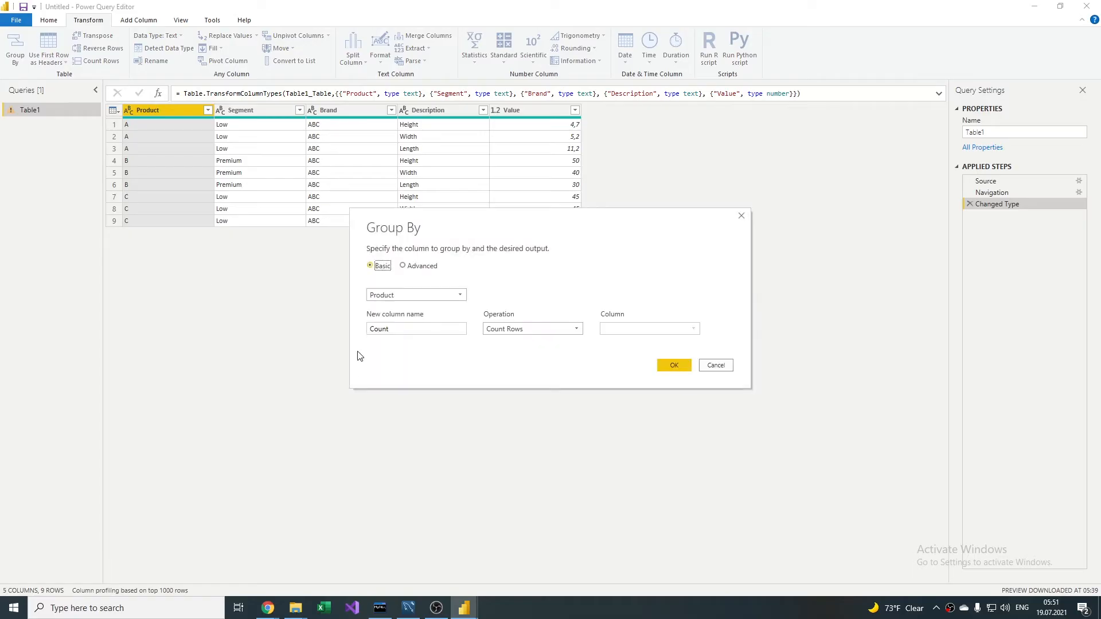
click(427, 267)
click(400, 316)
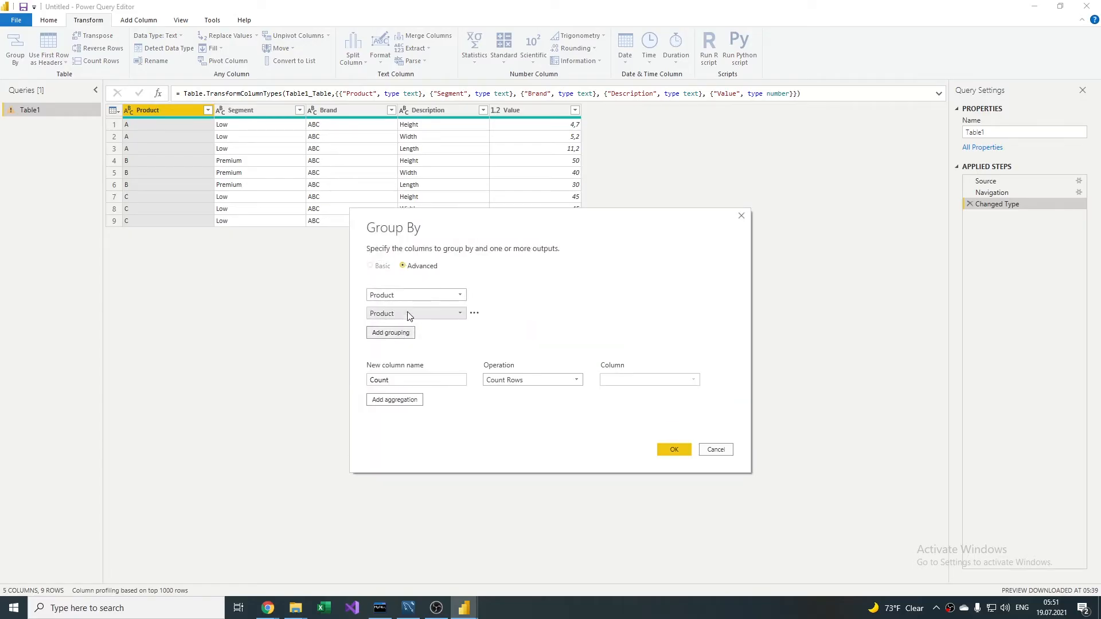
click(458, 314)
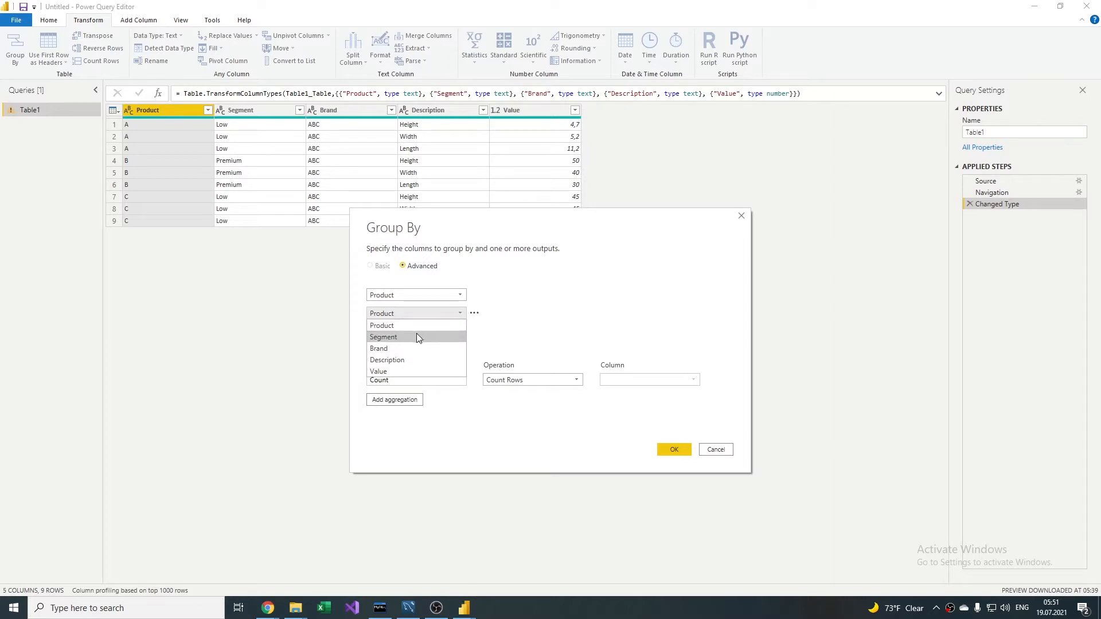
click(417, 337)
click(405, 333)
click(448, 331)
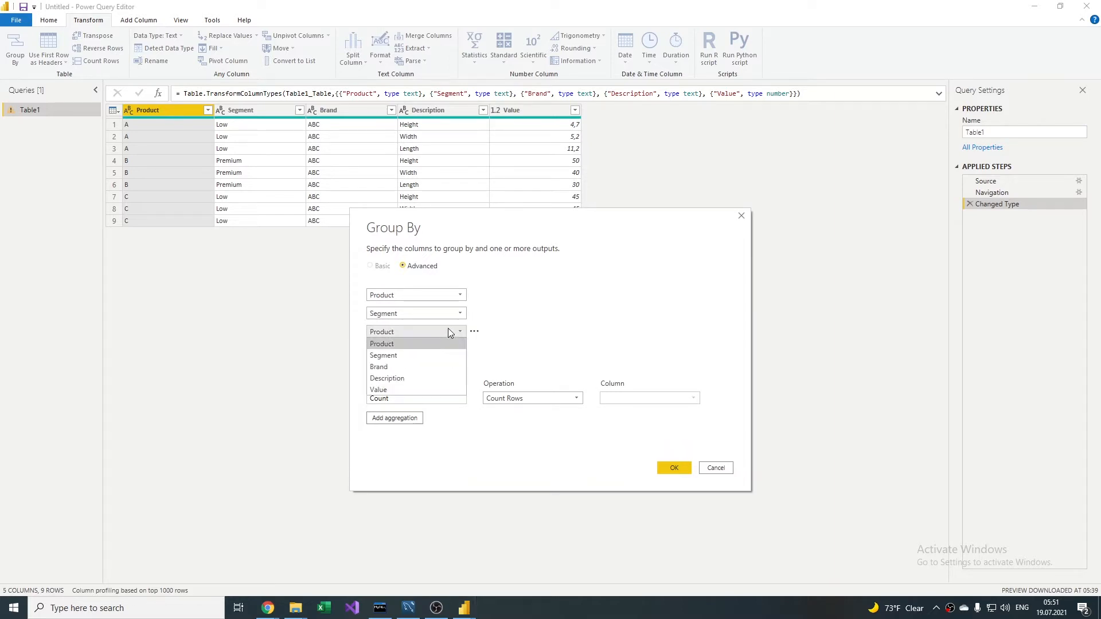
click(391, 364)
Step: Name the aggregation column Pivot, set its operation to All Rows, and apply the grouping
double_click(411, 401)
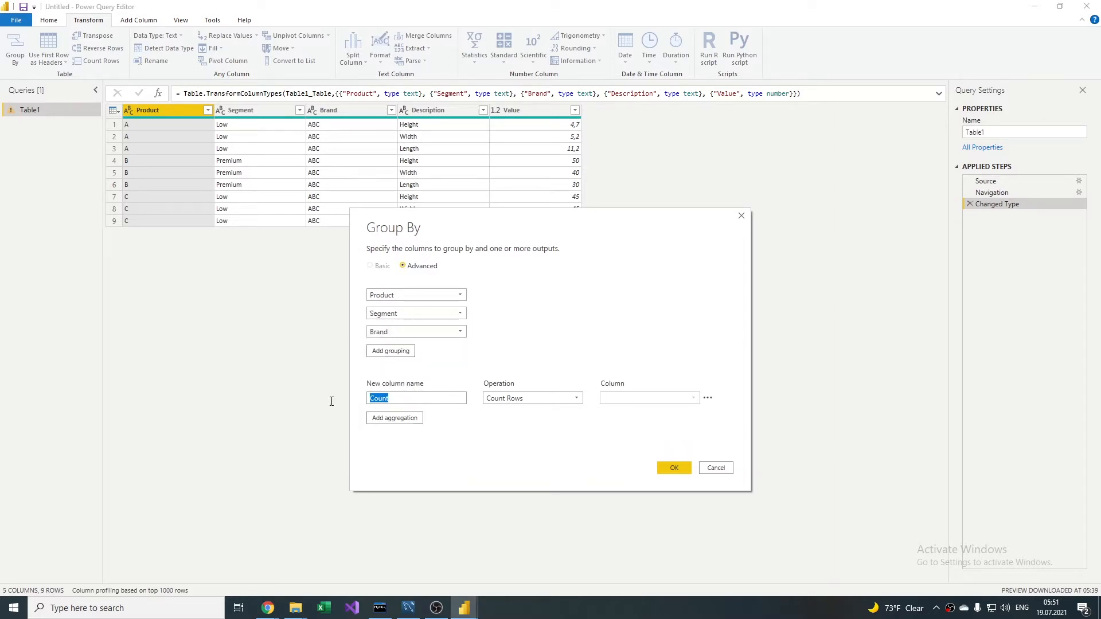
text(Pivot)
click(565, 398)
click(513, 496)
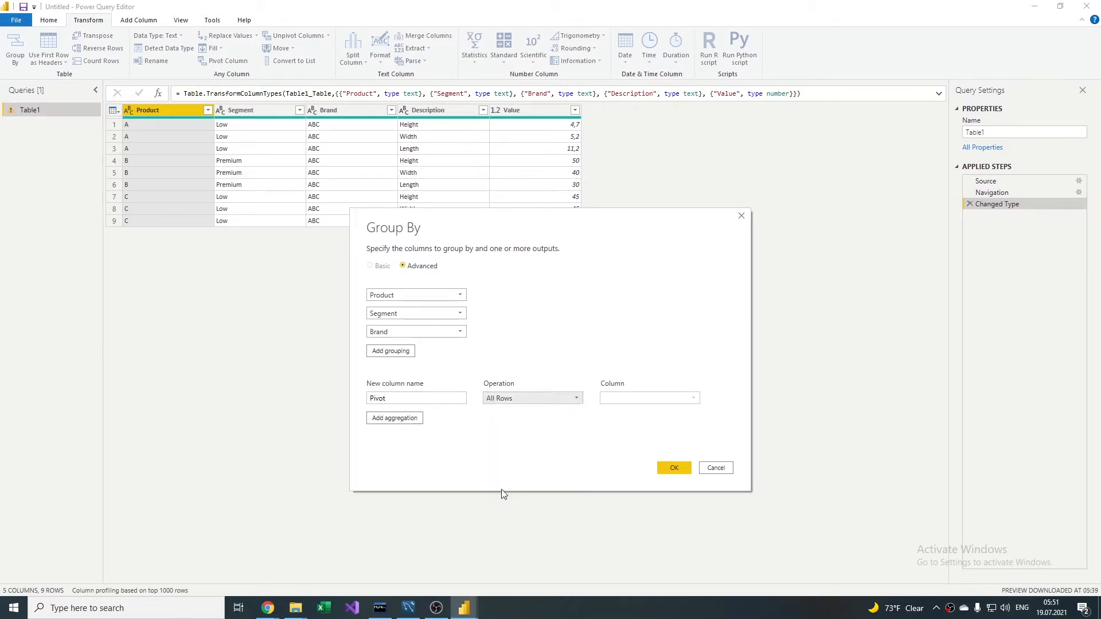
click(674, 469)
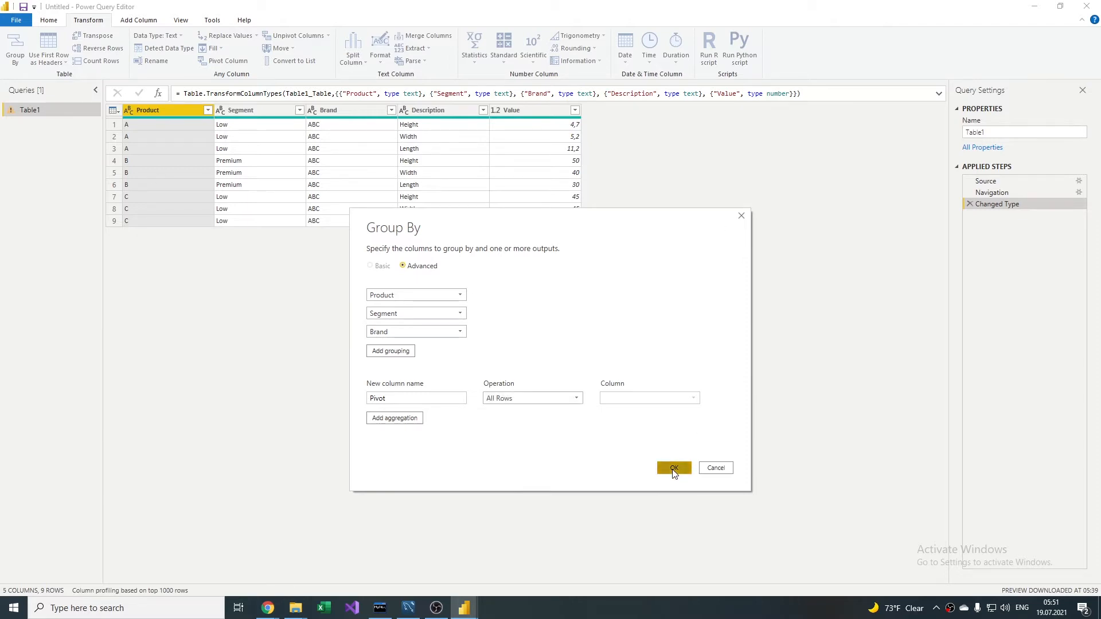
Step: Preview the nested table in product C's Pivot cell and examine the full Grouped Rows formula
click(315, 149)
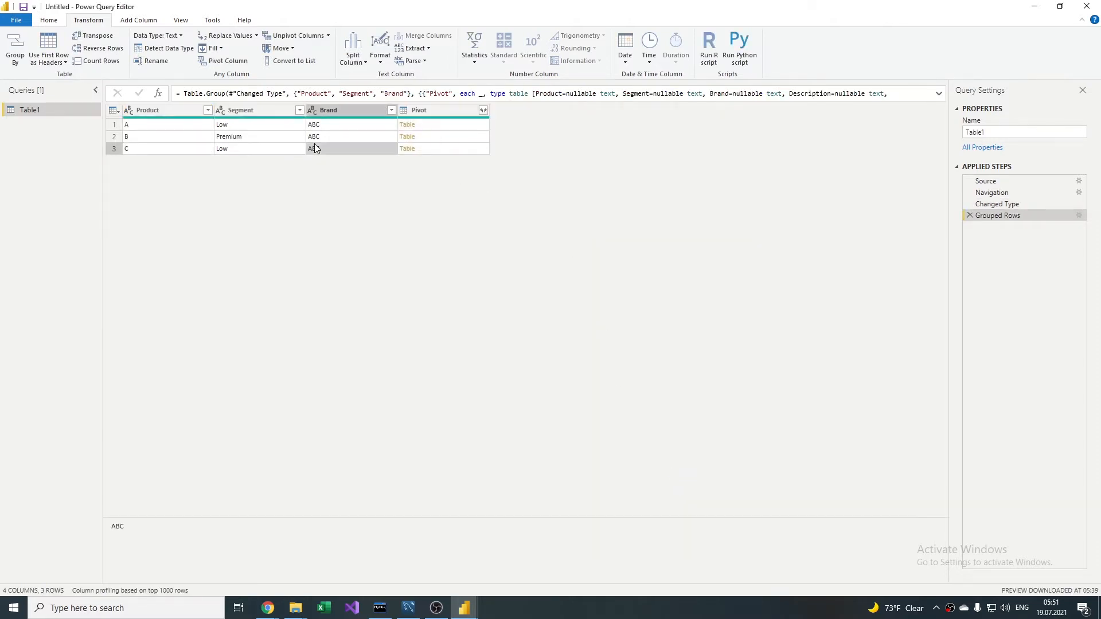
key(Right)
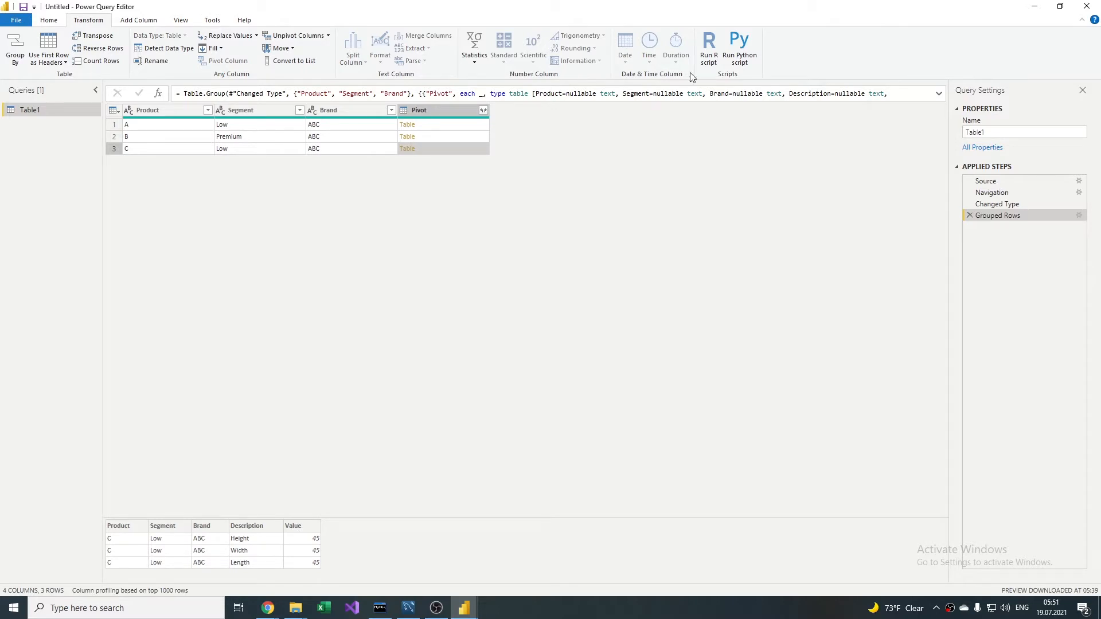
click(938, 95)
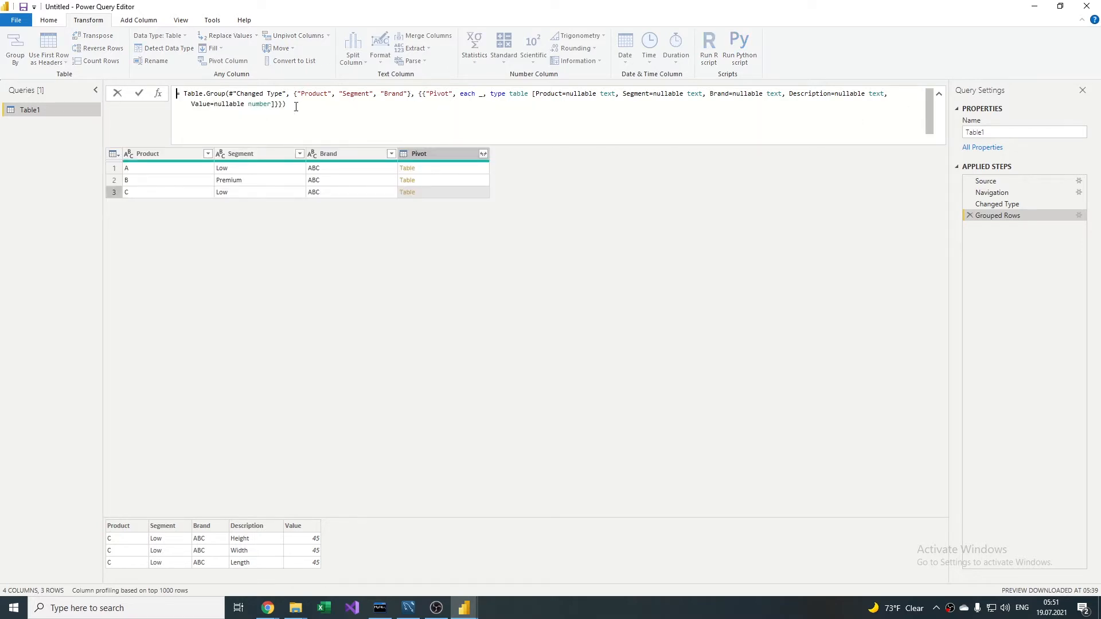
drag(296, 106, 183, 92)
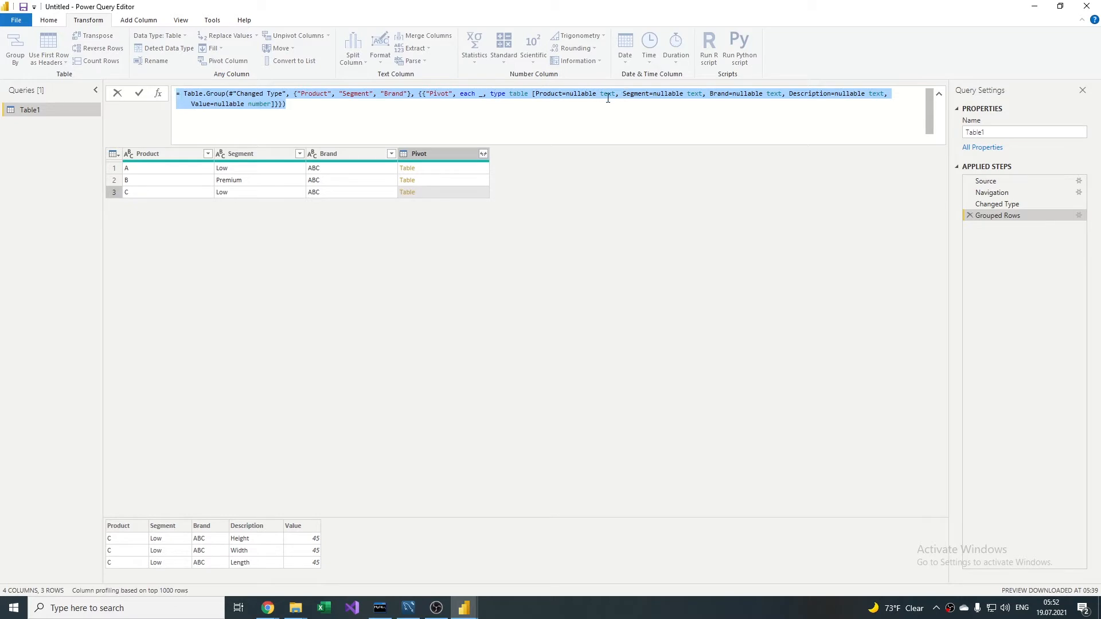
Step: Replace the underscore after each in the Pivot aggregation with Table.SelectColumns(_,{"Description","Value"})
click(483, 96)
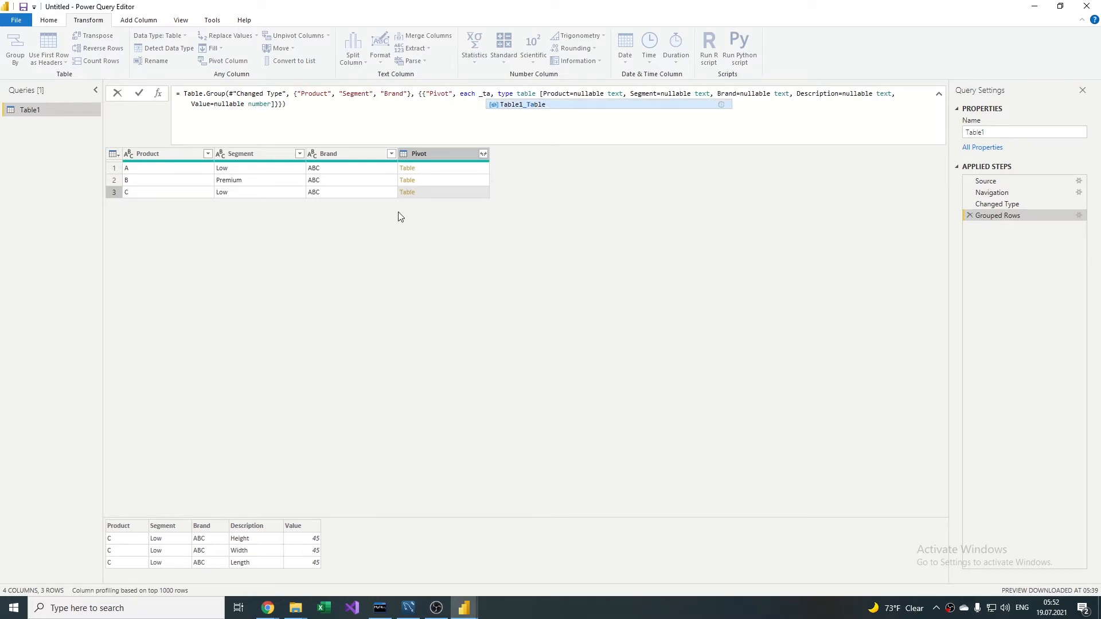
text(Table.SelectColumns)
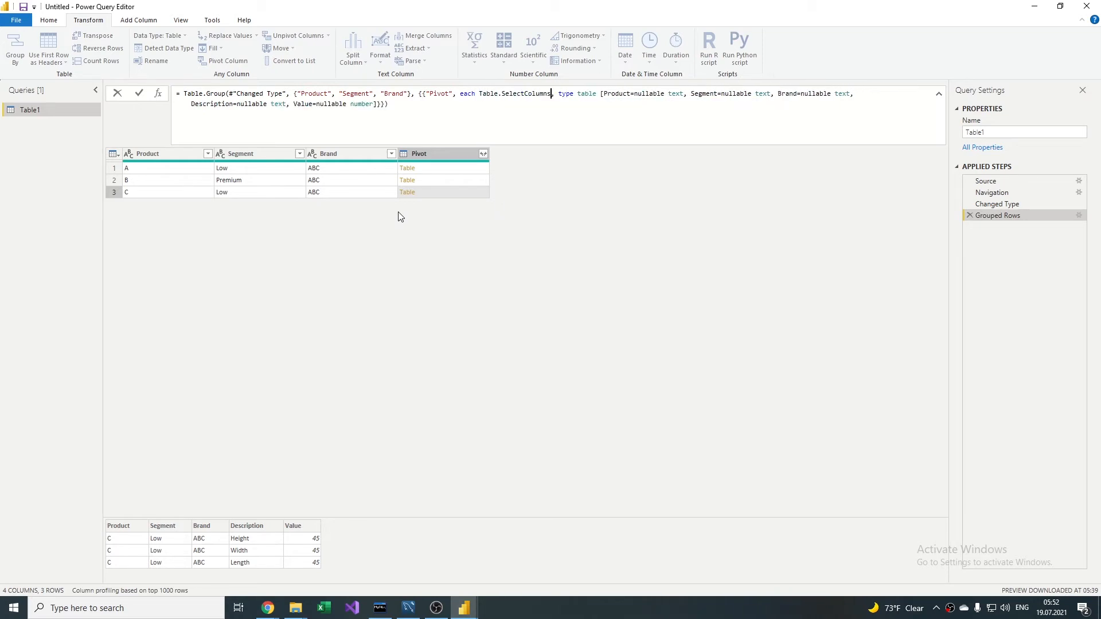
text(()
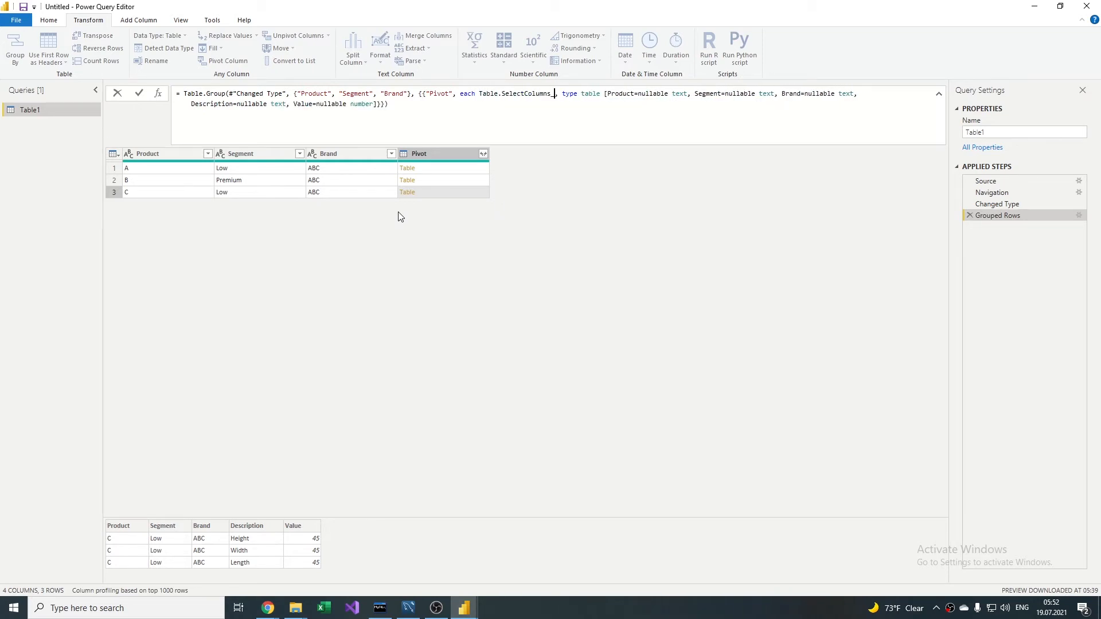
text(_,)
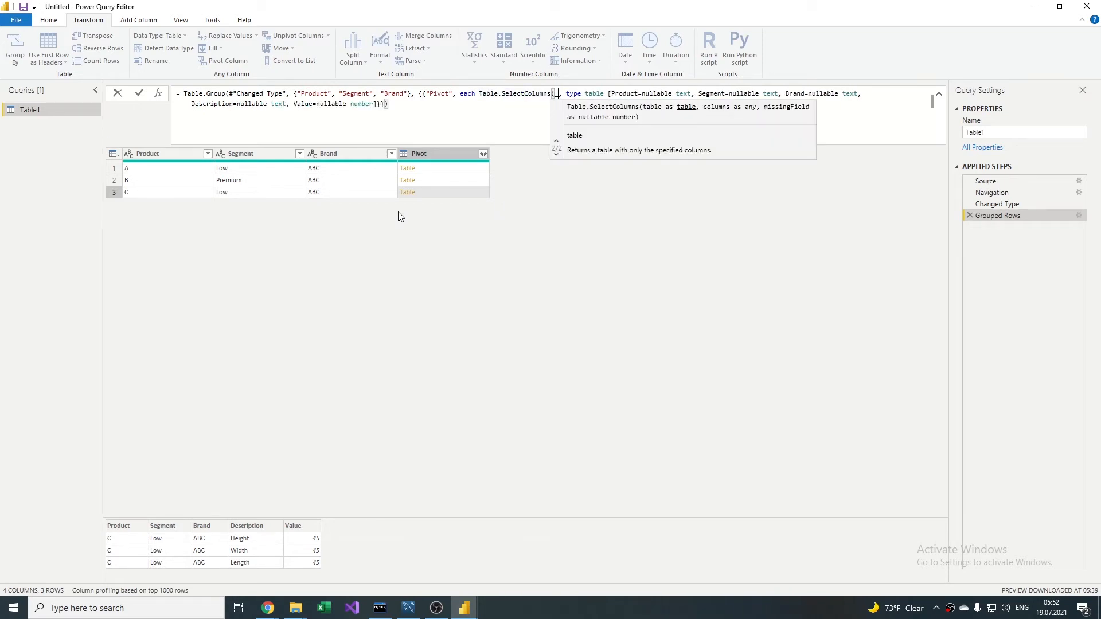
text({)
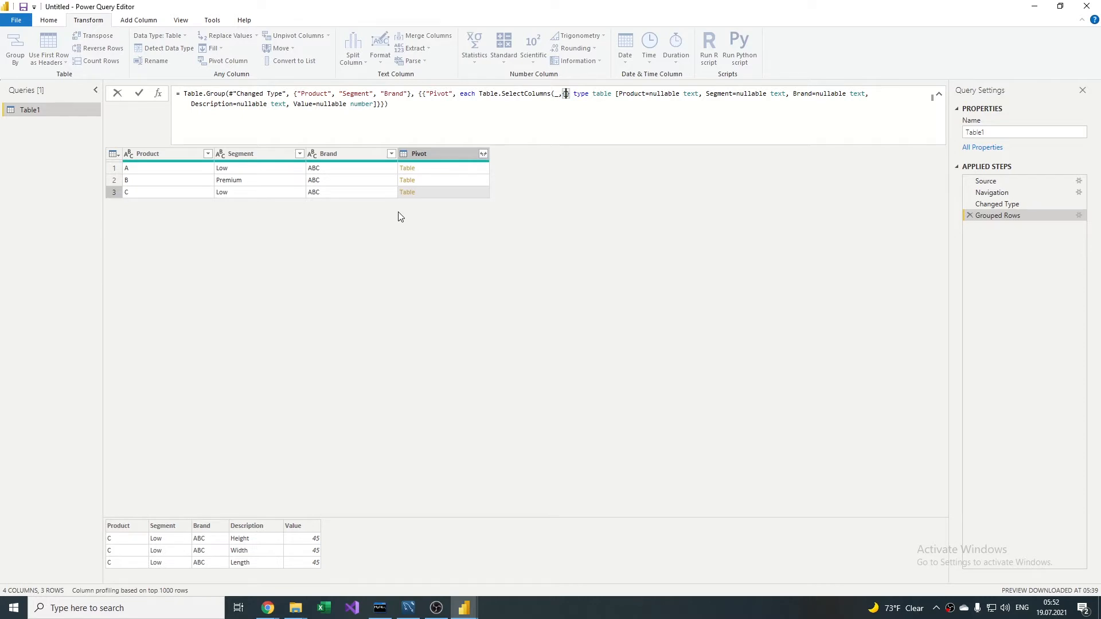
text(")
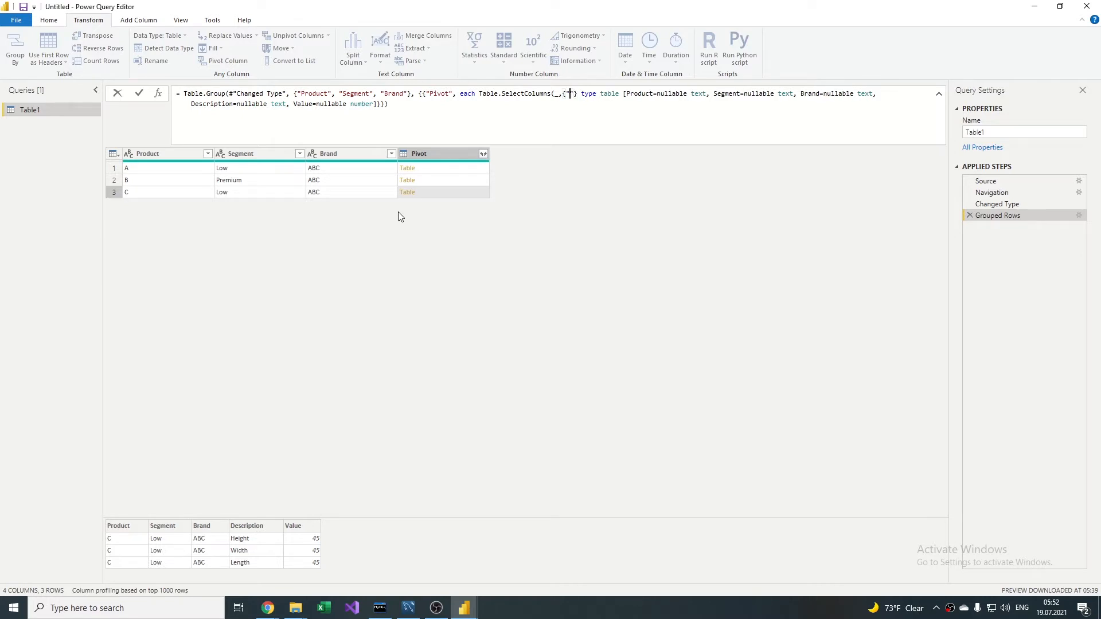
text(Desc)
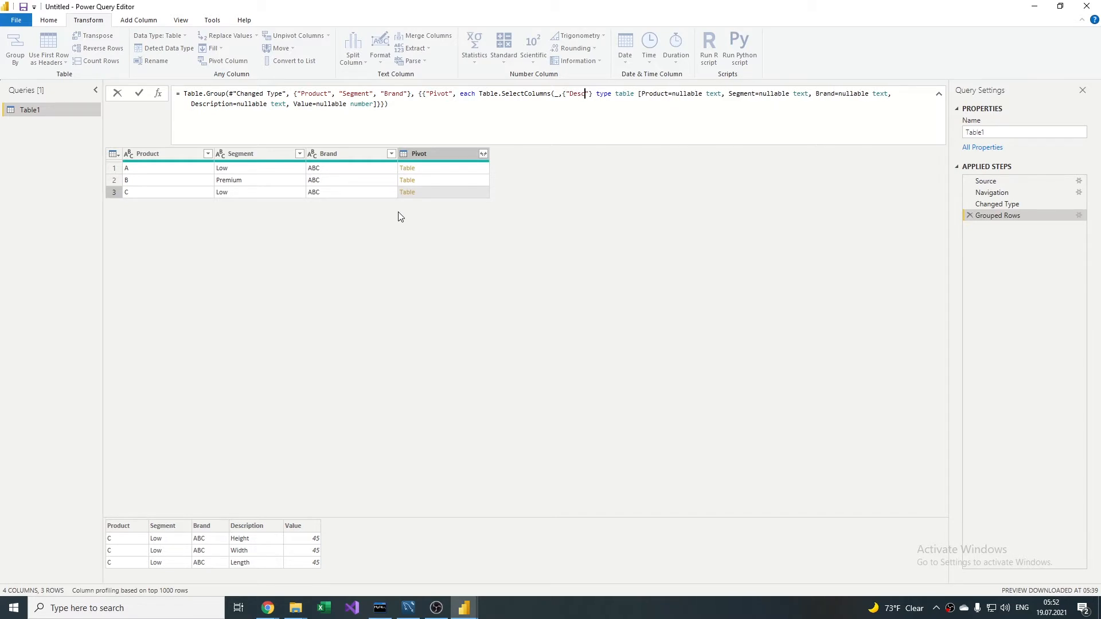
text(ription)
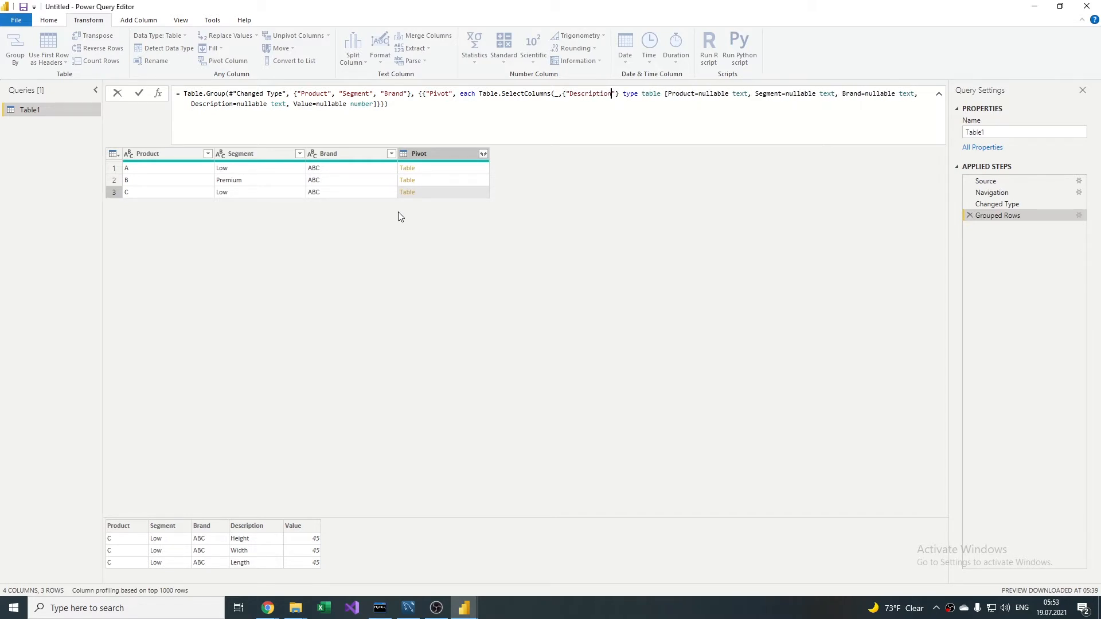
text(",)
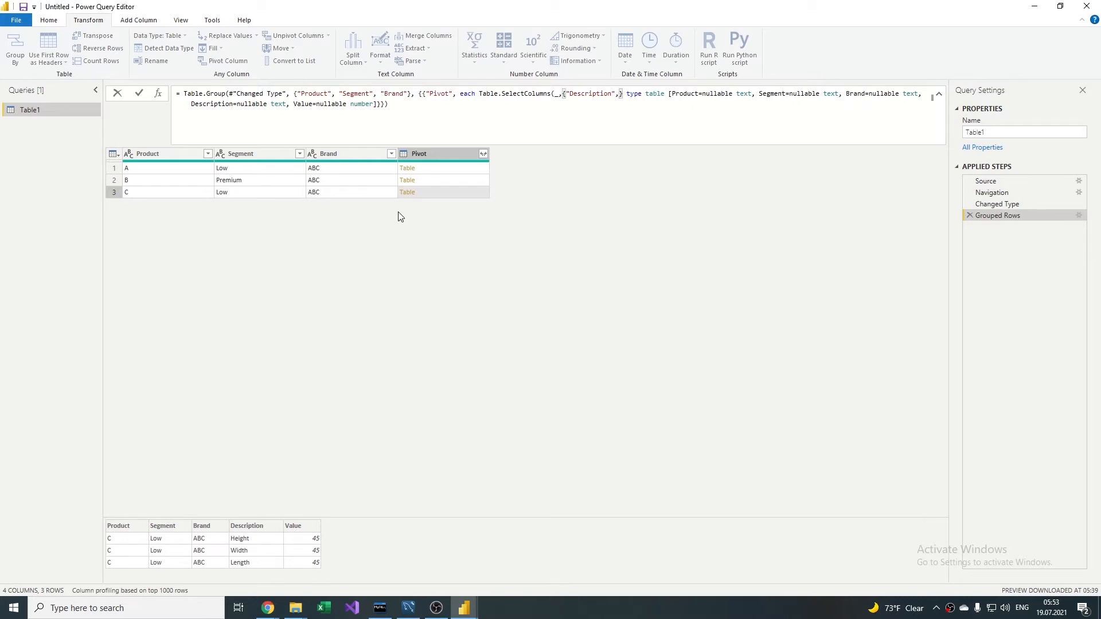
text("Value"})
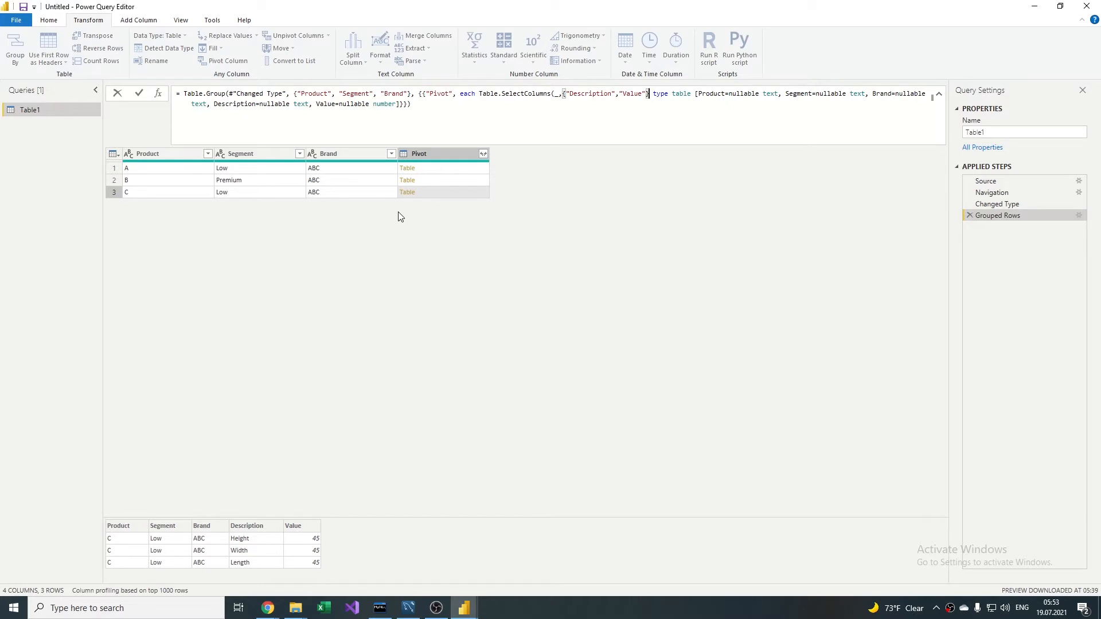
text(),)
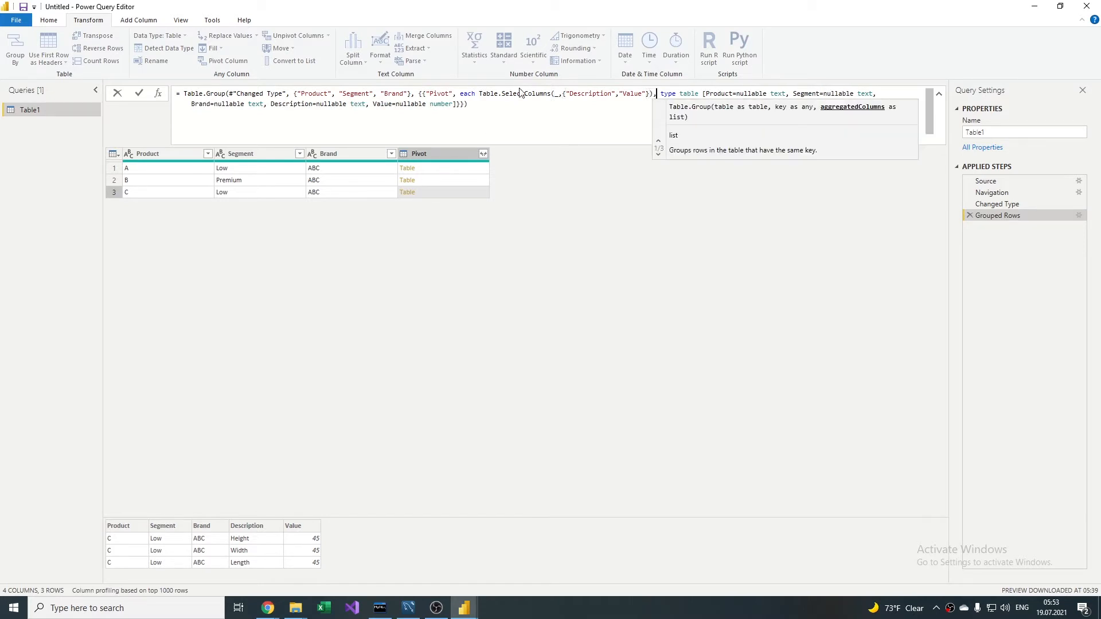
Step: Wrap the Table.SelectColumns call in the Pivot aggregation of the Grouped Rows formula in a Table.Transpose function
click(480, 94)
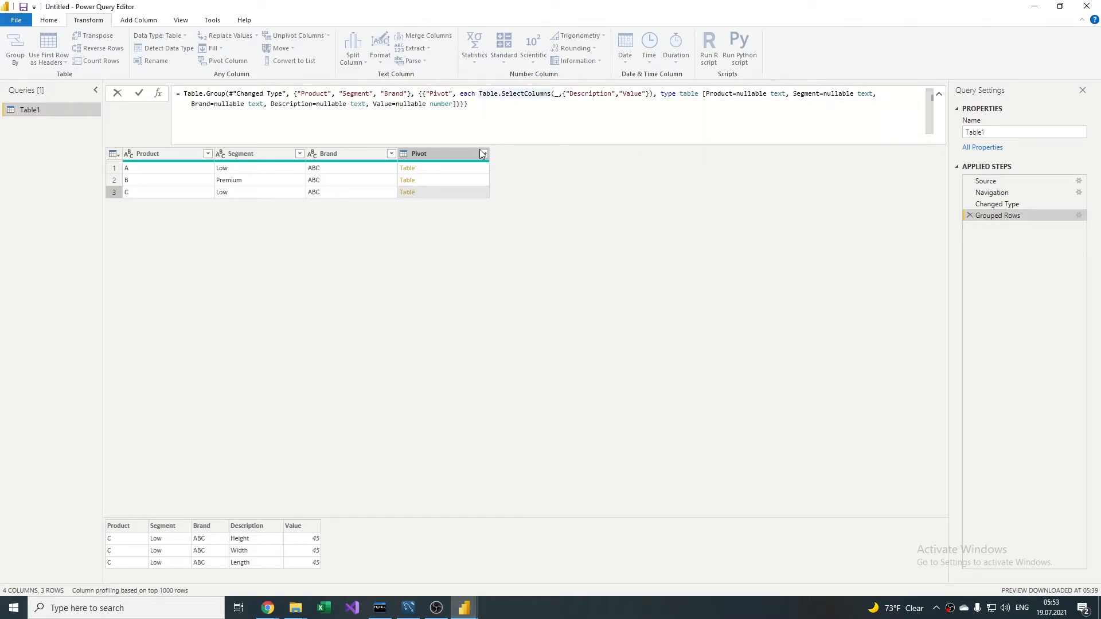
text(()
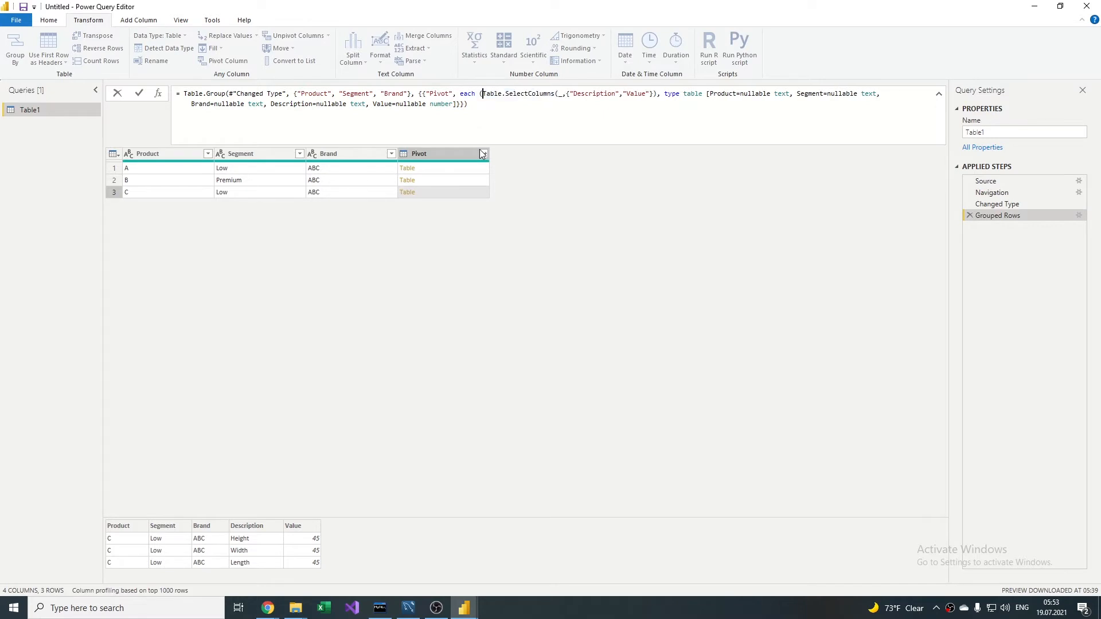
click(658, 95)
text())
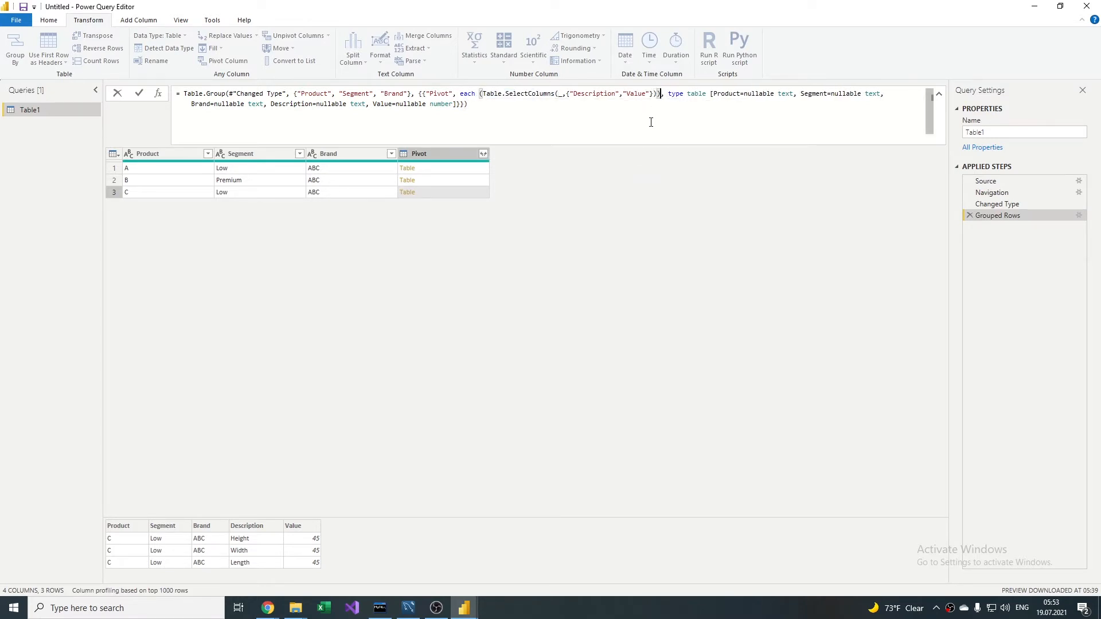
click(477, 93)
key(Right)
text(tab)
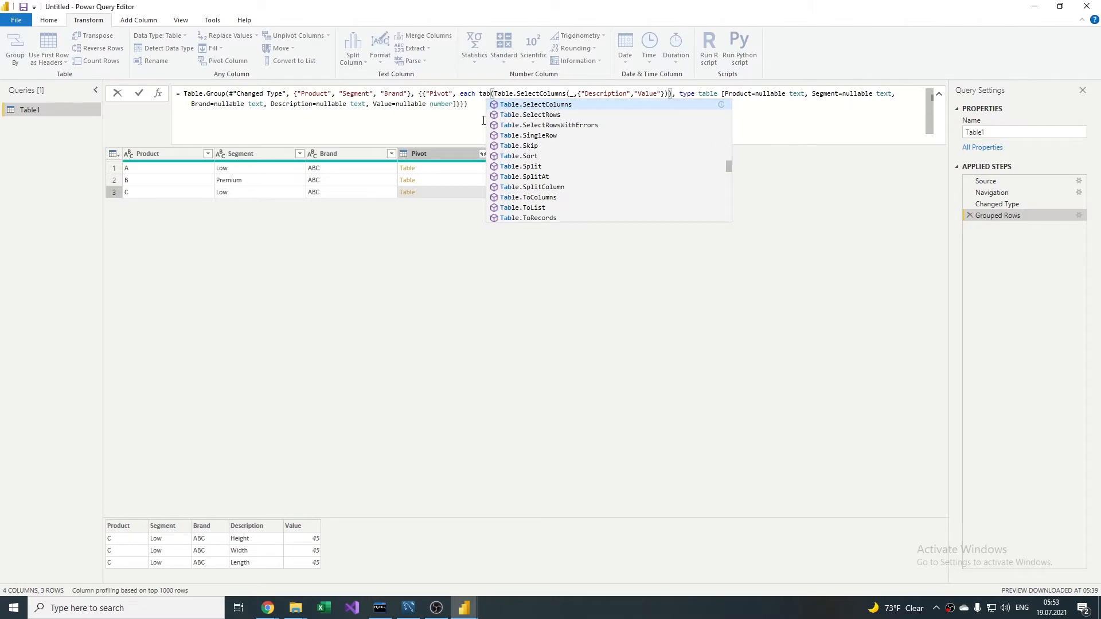
text(le.)
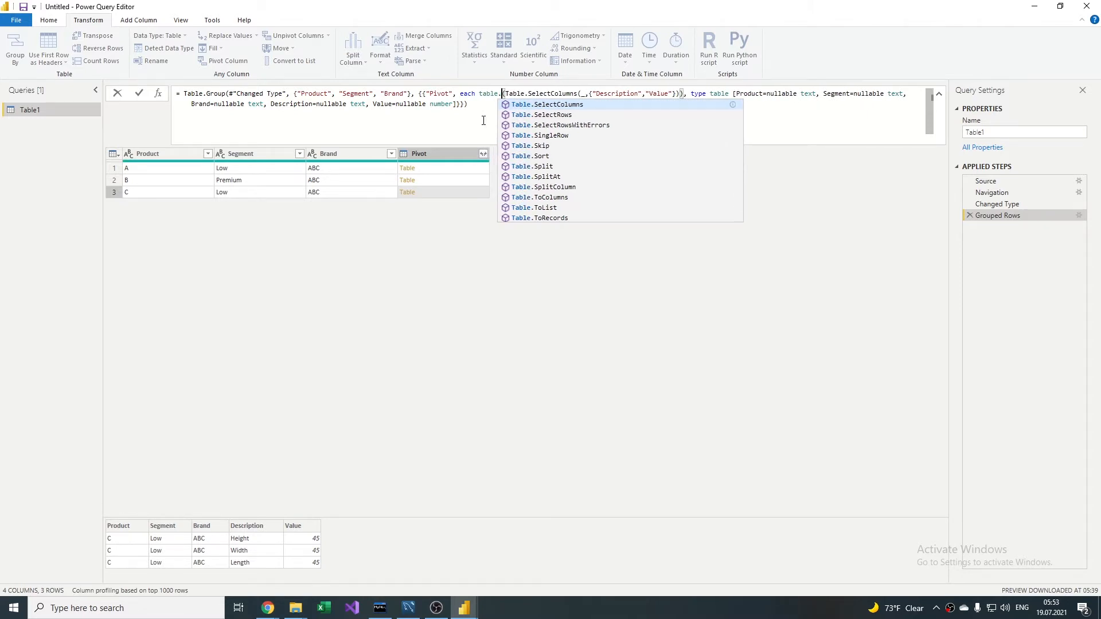
text(tra)
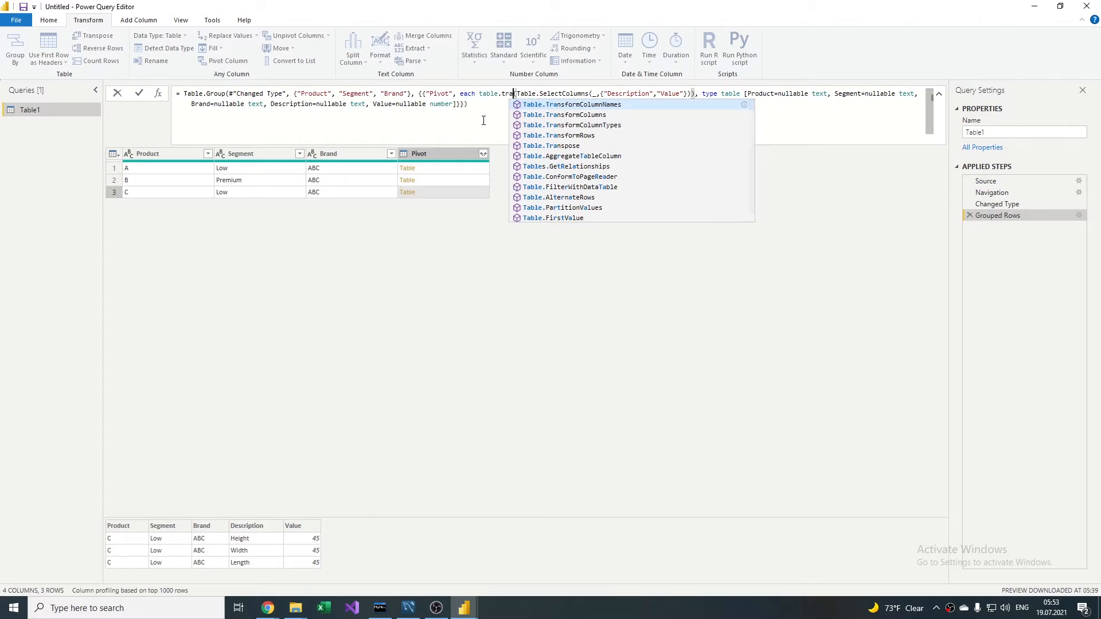
text(nspose)
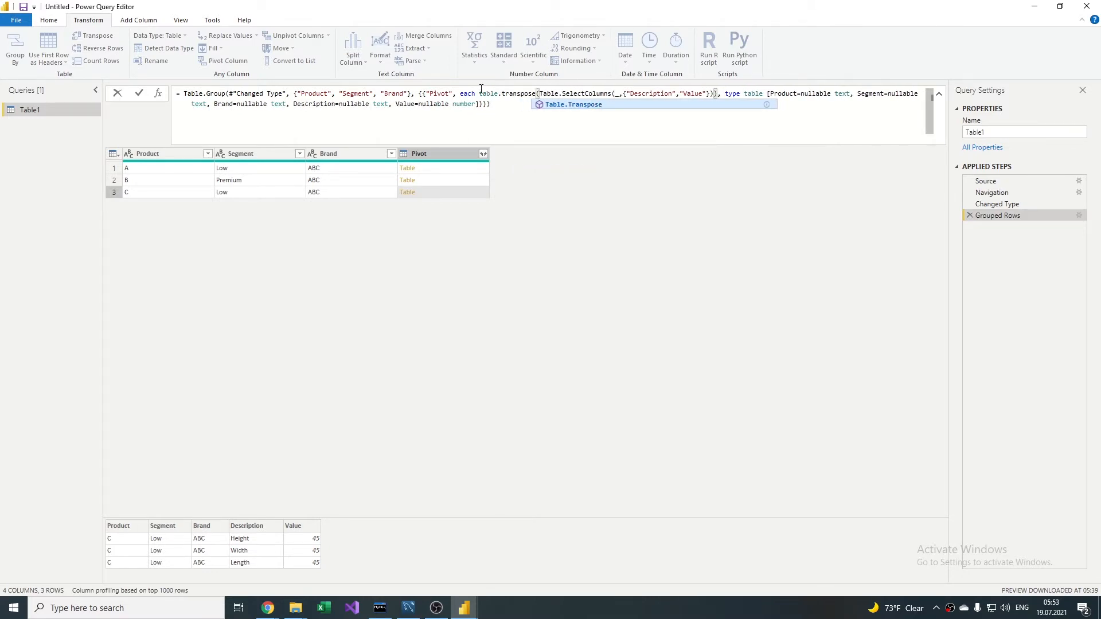
click(479, 94)
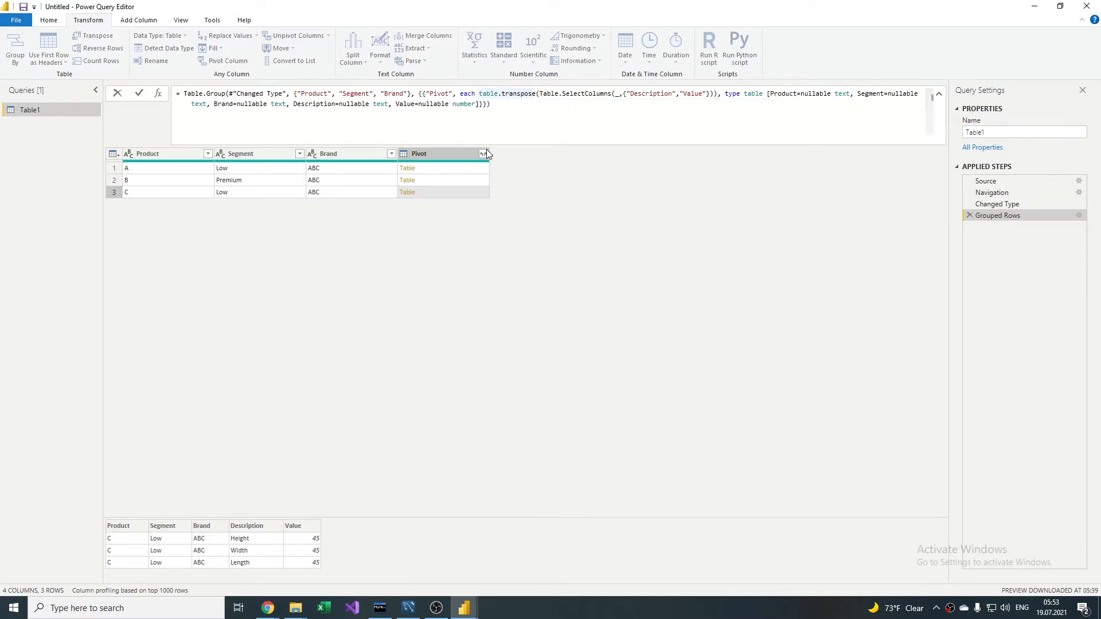
text(()
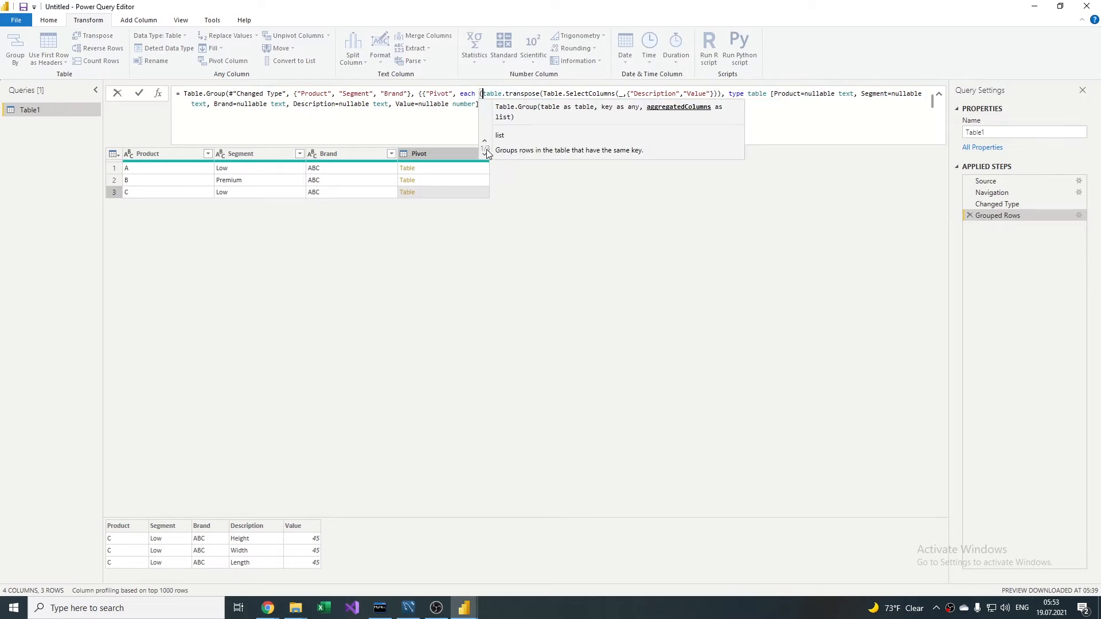
click(721, 94)
text())
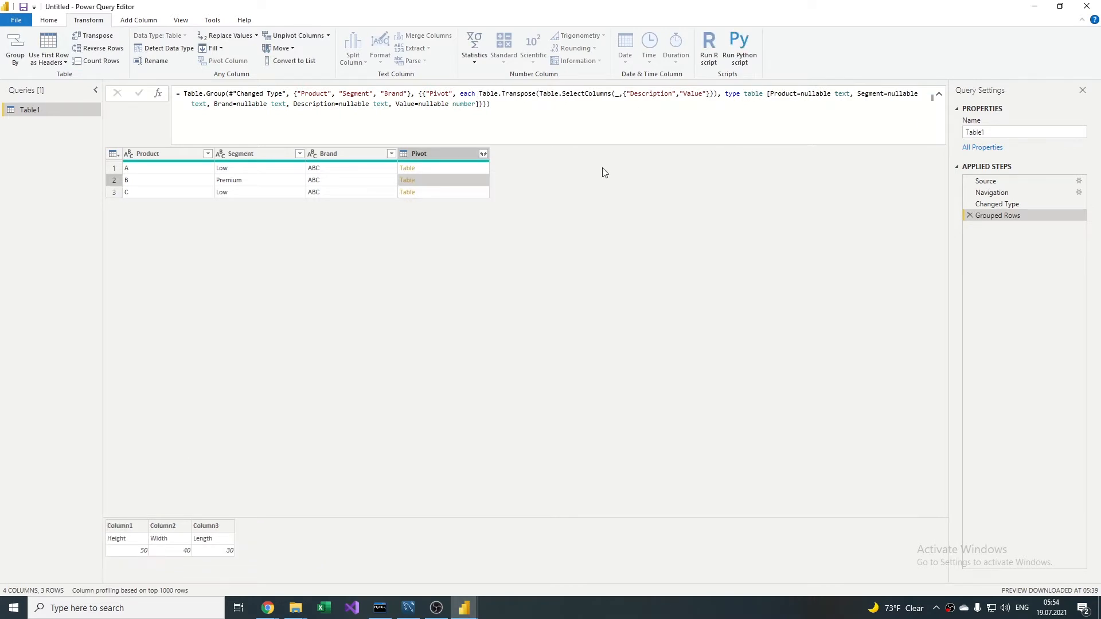
Step: Wrap the Table.Transpose expression in the Pivot aggregation in a table.promoteheaders function and apply the formula
click(480, 93)
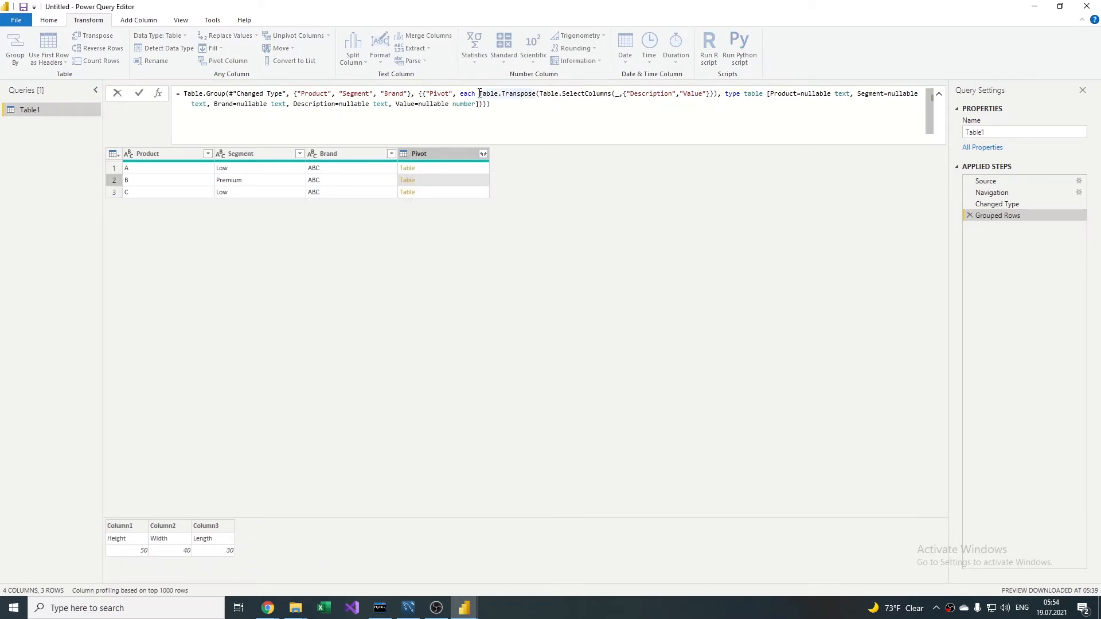
text(t", each Tab)
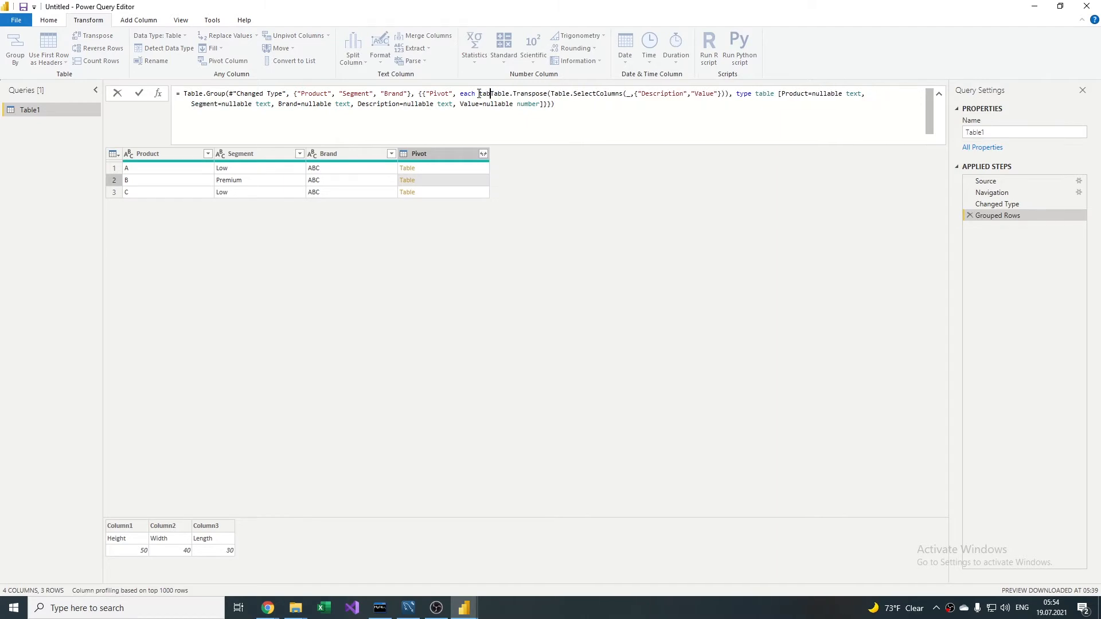
text(le)
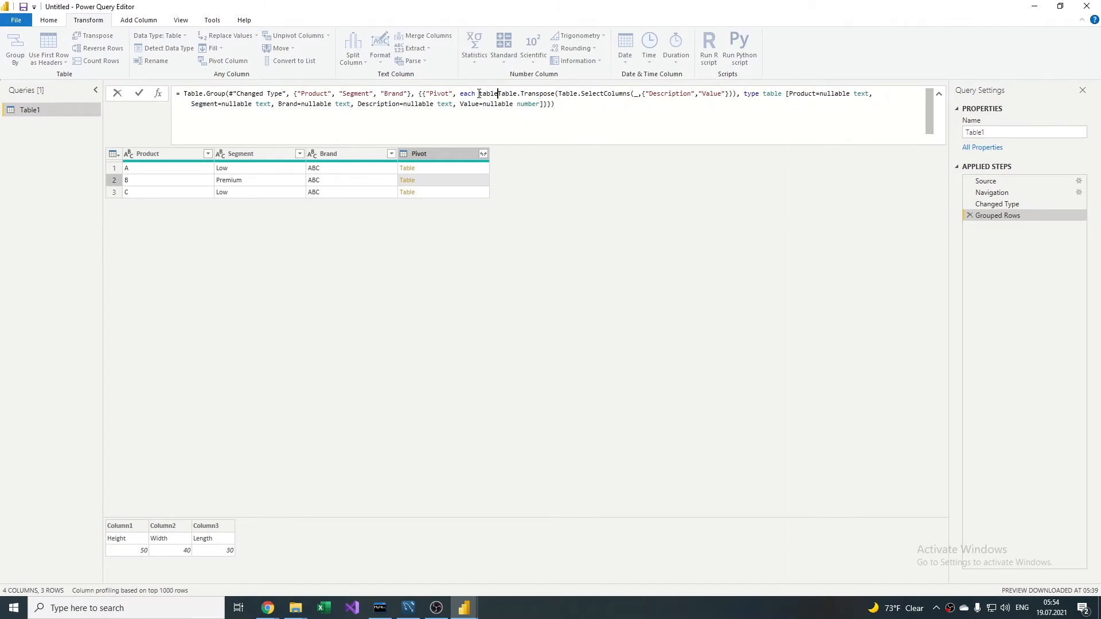
text(.pro)
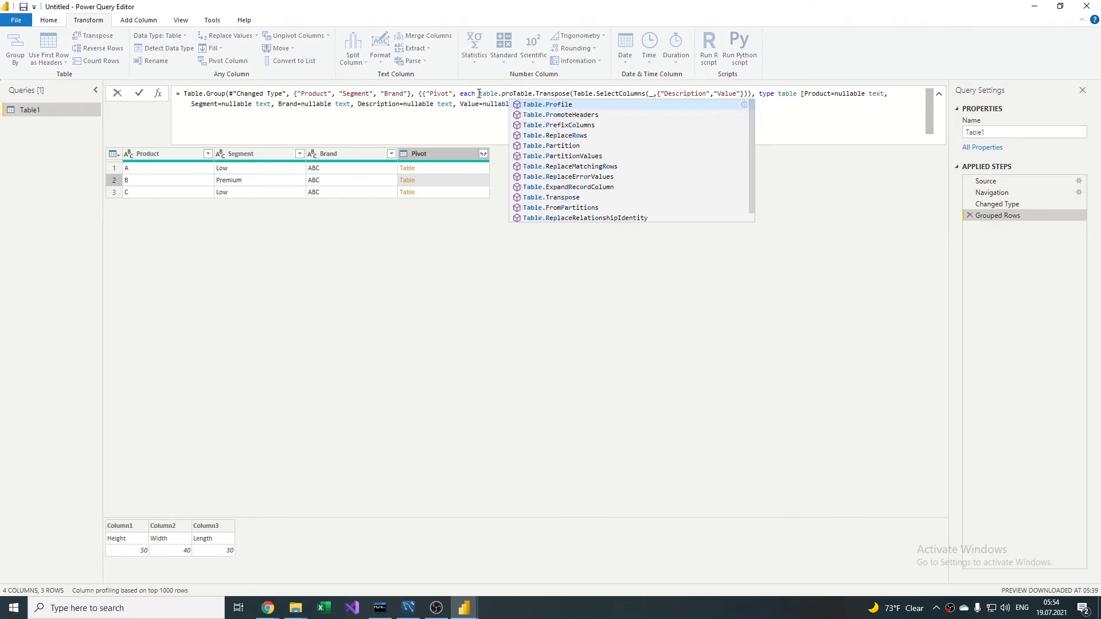
key(Down)
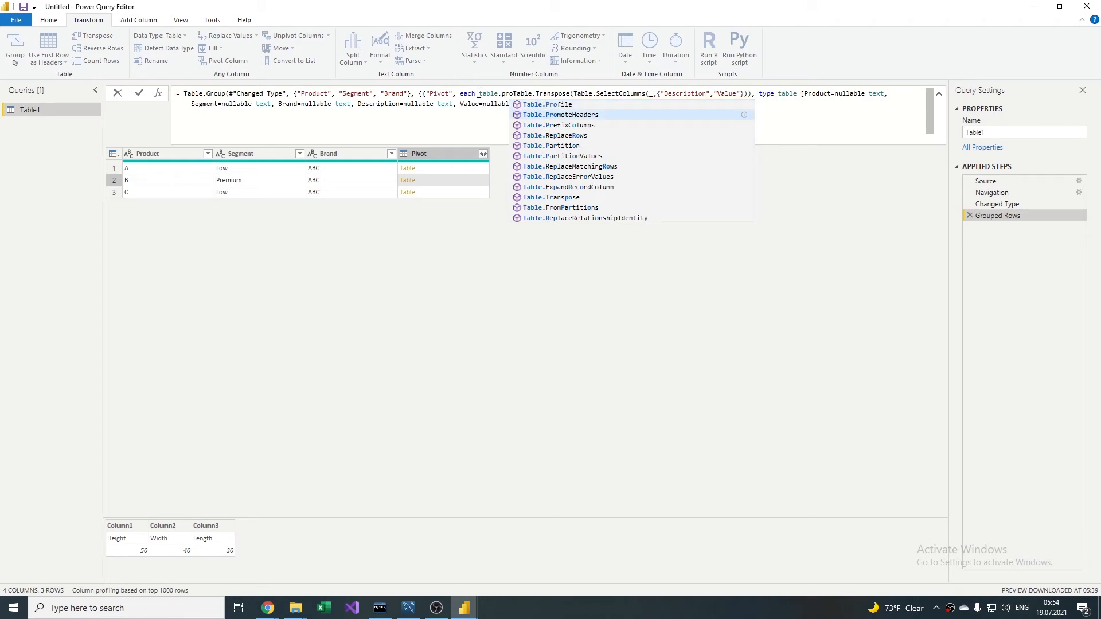
text(mote)
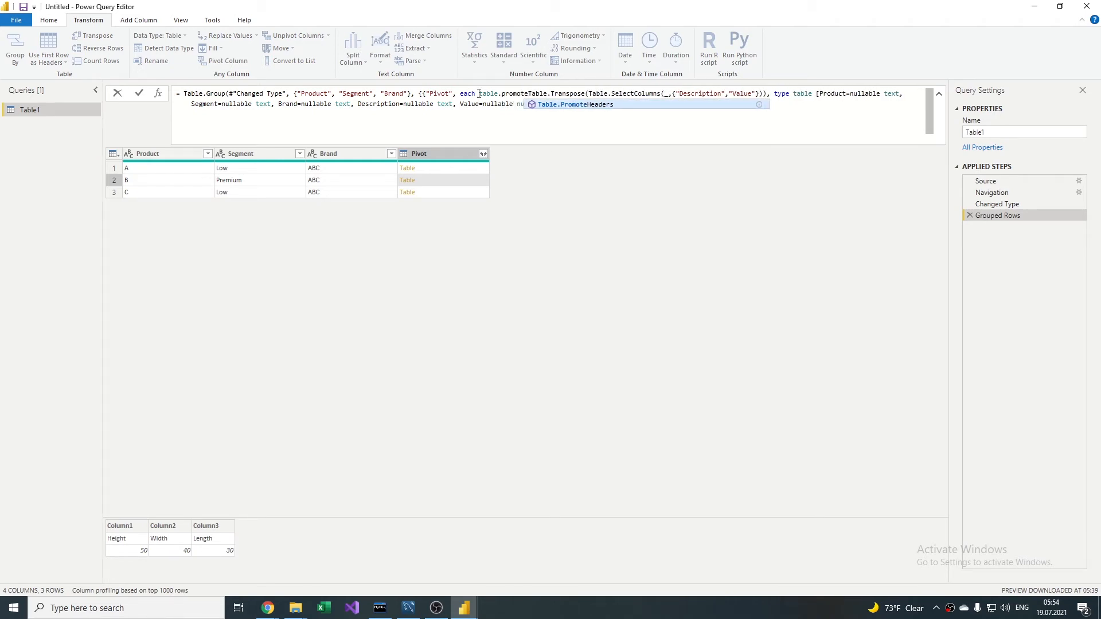
text(headers)
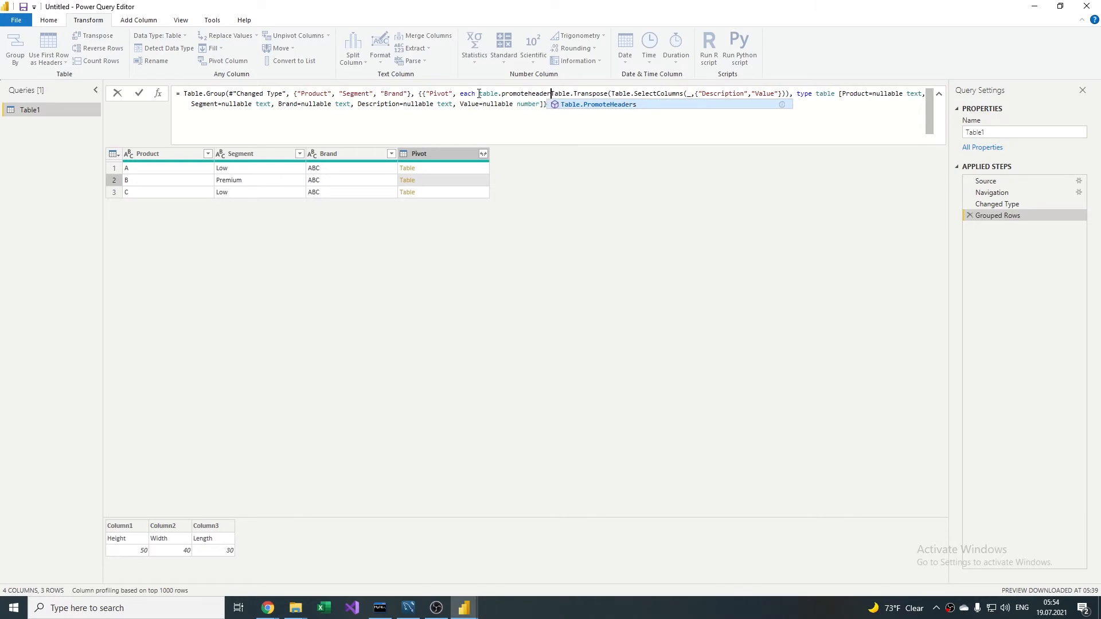
text(()
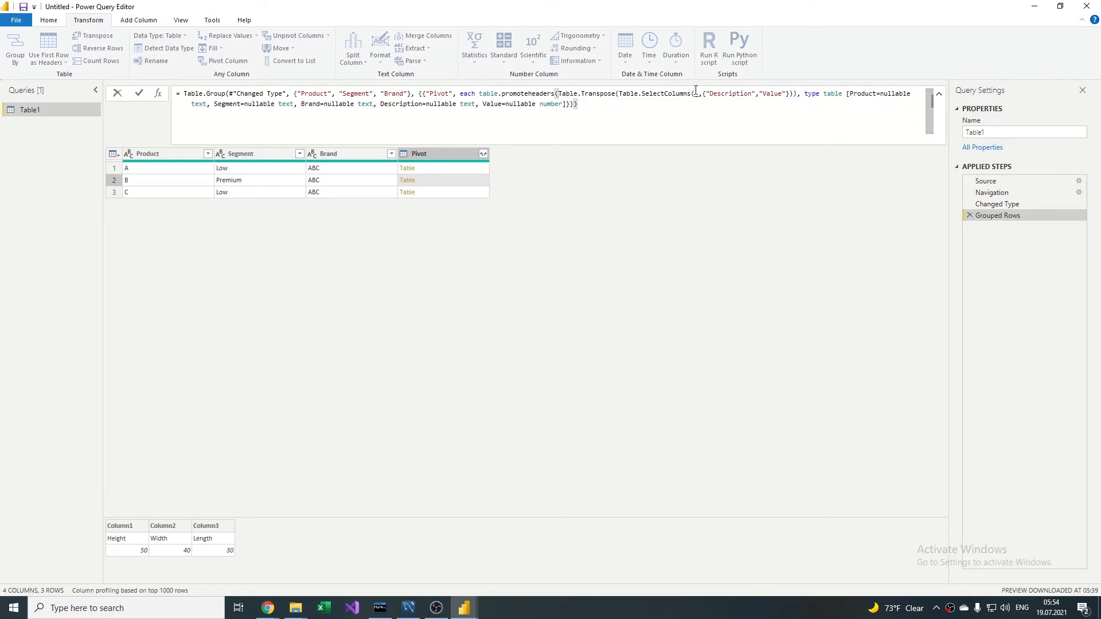
click(797, 93)
text())
key(Return)
Step: Correct the function name to Table.PromoteHeaders with a capital T, apply it, and preview the nested table in product B's Pivot cell
click(482, 94)
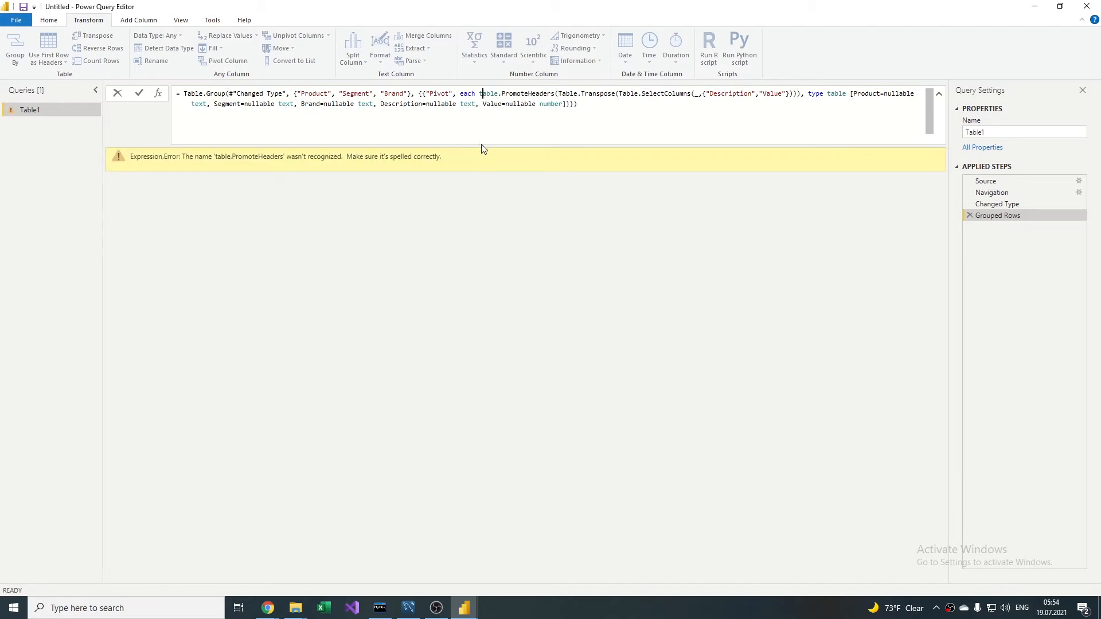
key(BackSpace)
text(T)
key(Return)
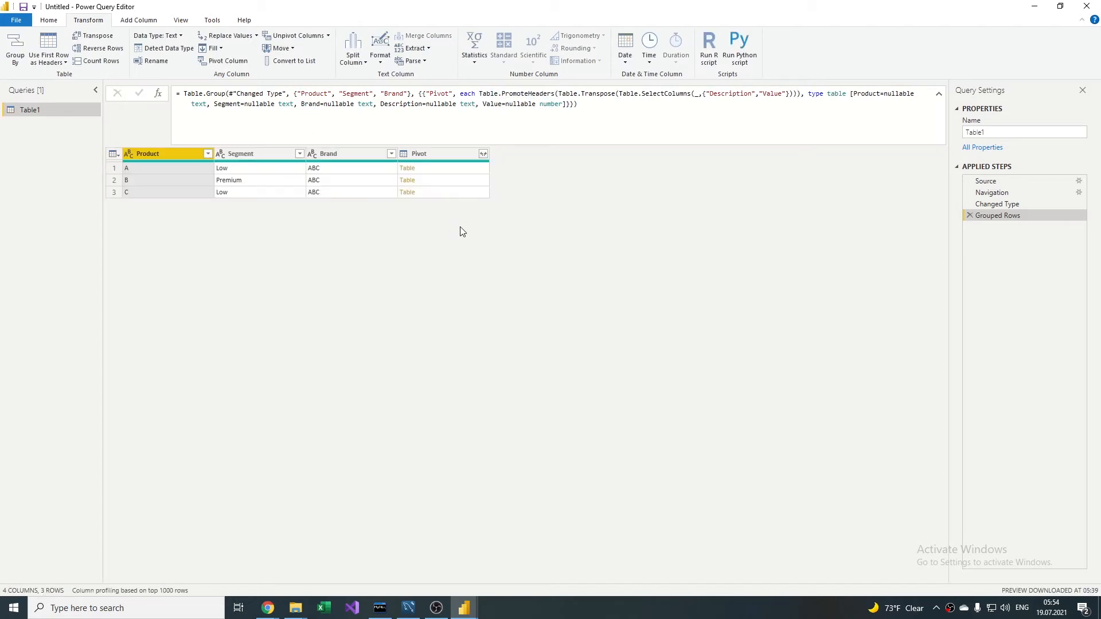
click(406, 180)
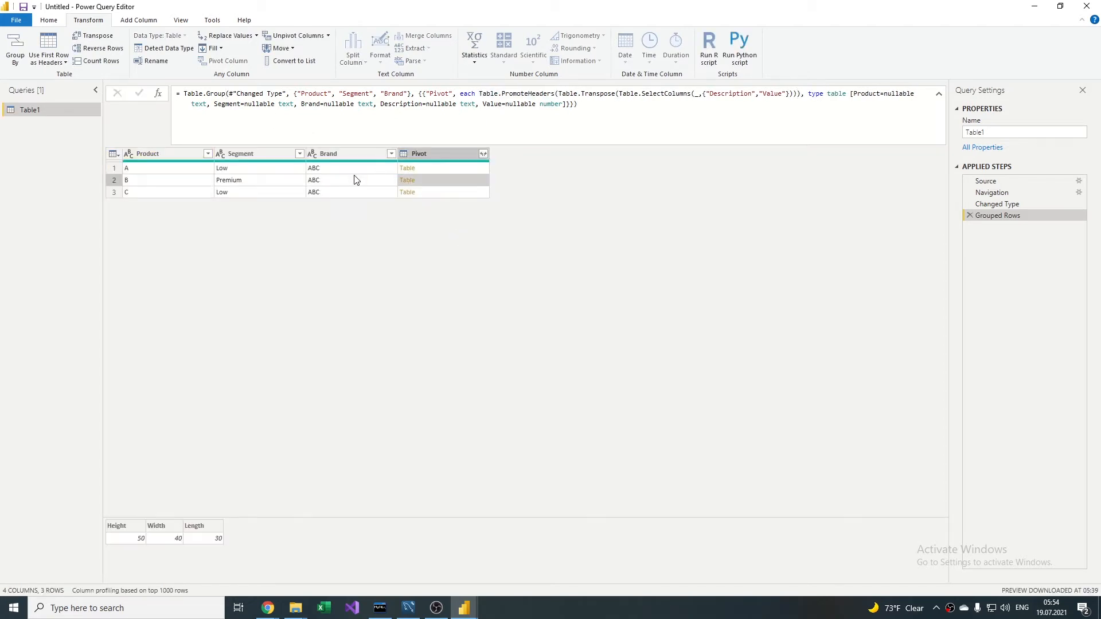
Step: Expand the Pivot column with only Segment selected and the original column name prefix turned off
click(484, 154)
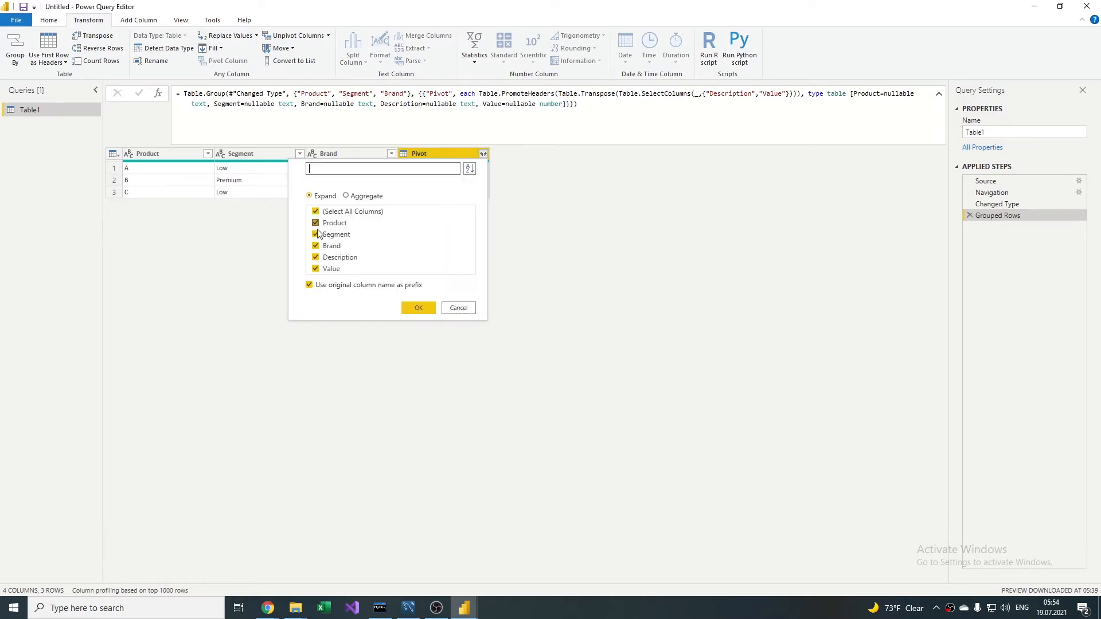
click(316, 211)
click(316, 234)
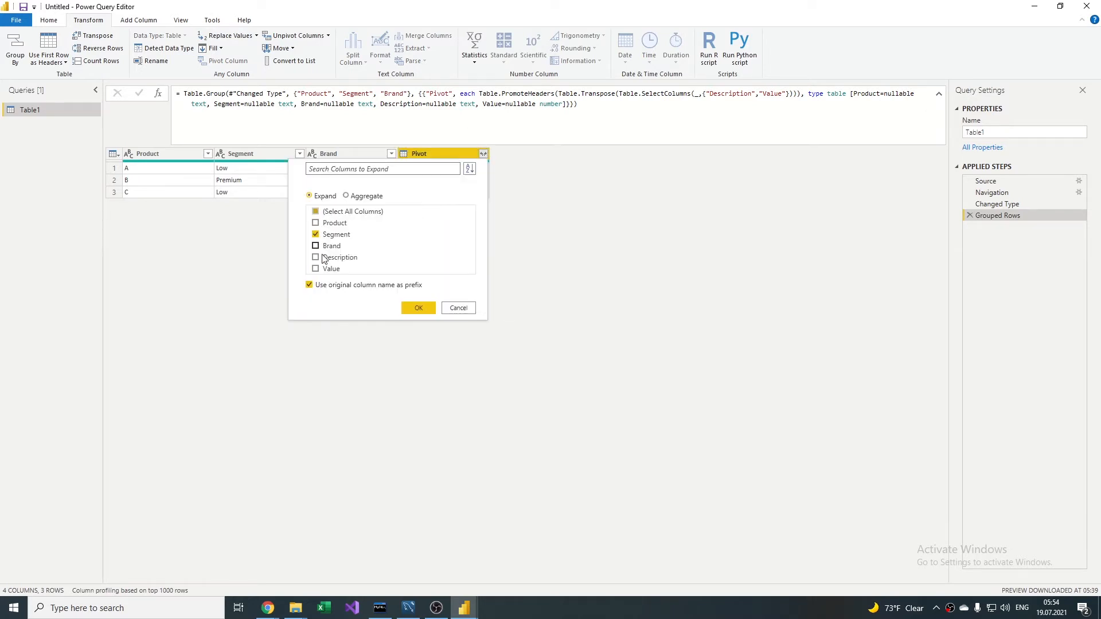
click(317, 287)
click(417, 310)
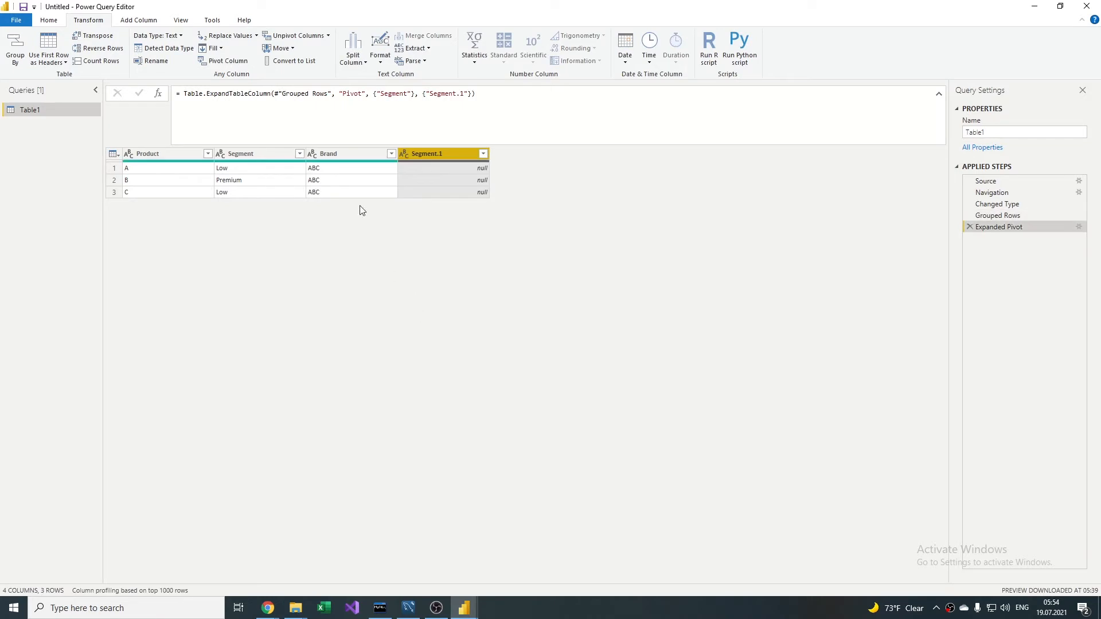
Step: Examine the Segment entry in the expand formula, return to the Grouped Rows step, and preview product C's nested Pivot table for its column names
drag(383, 94, 405, 94)
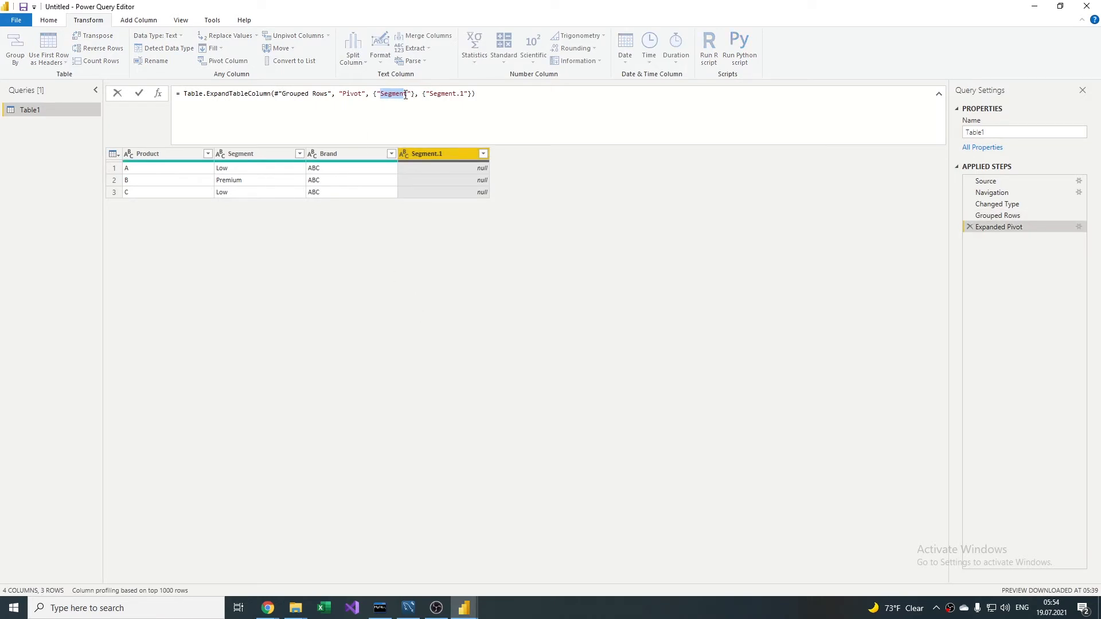
click(407, 93)
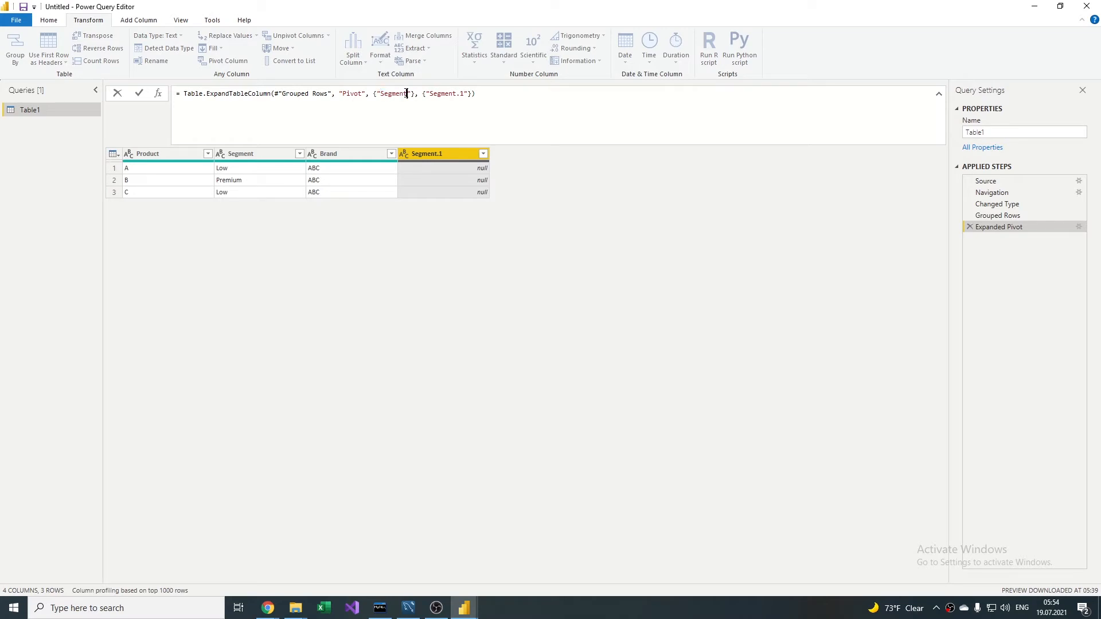
click(1013, 217)
click(1010, 216)
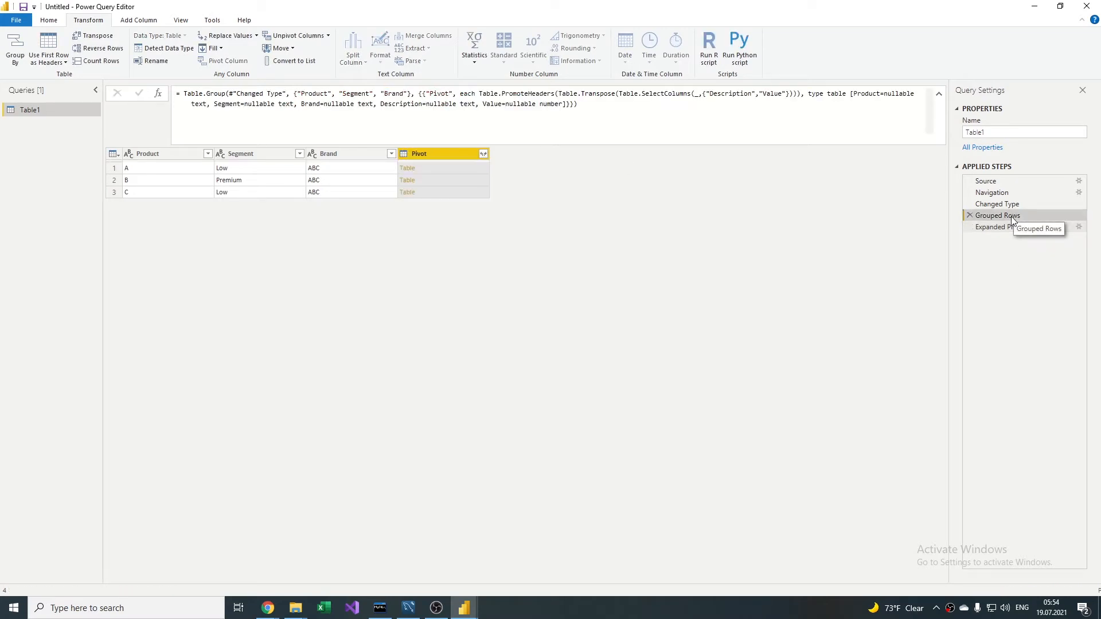
click(375, 190)
key(Right)
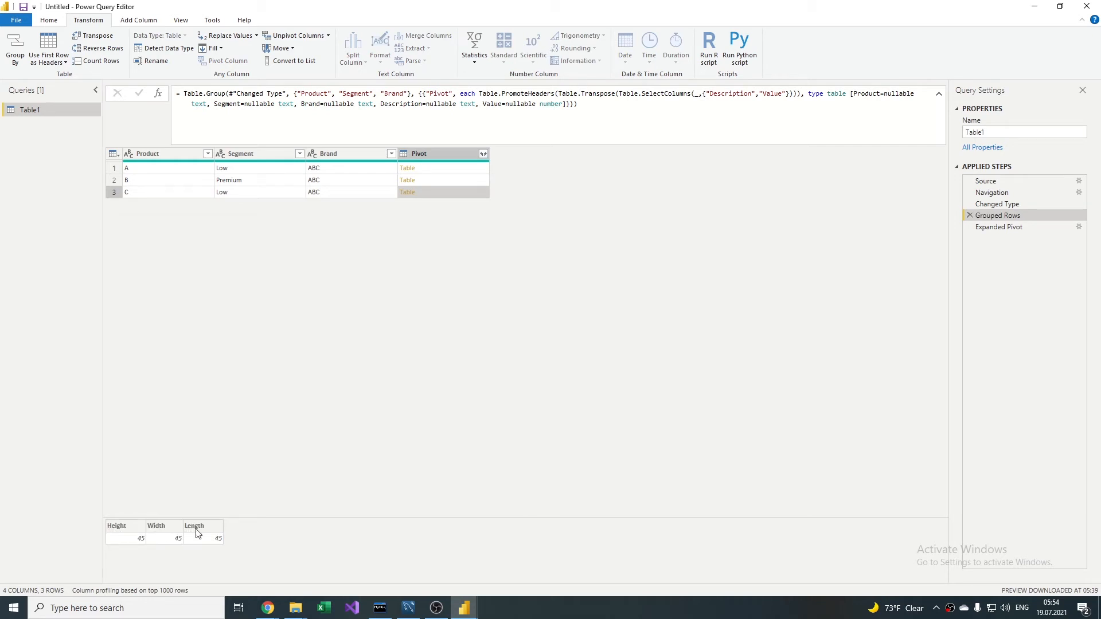
Step: In the Expanded Pivot formula, replace the Segment entries in both column lists with "Height","Leght","Width" and apply it
click(999, 226)
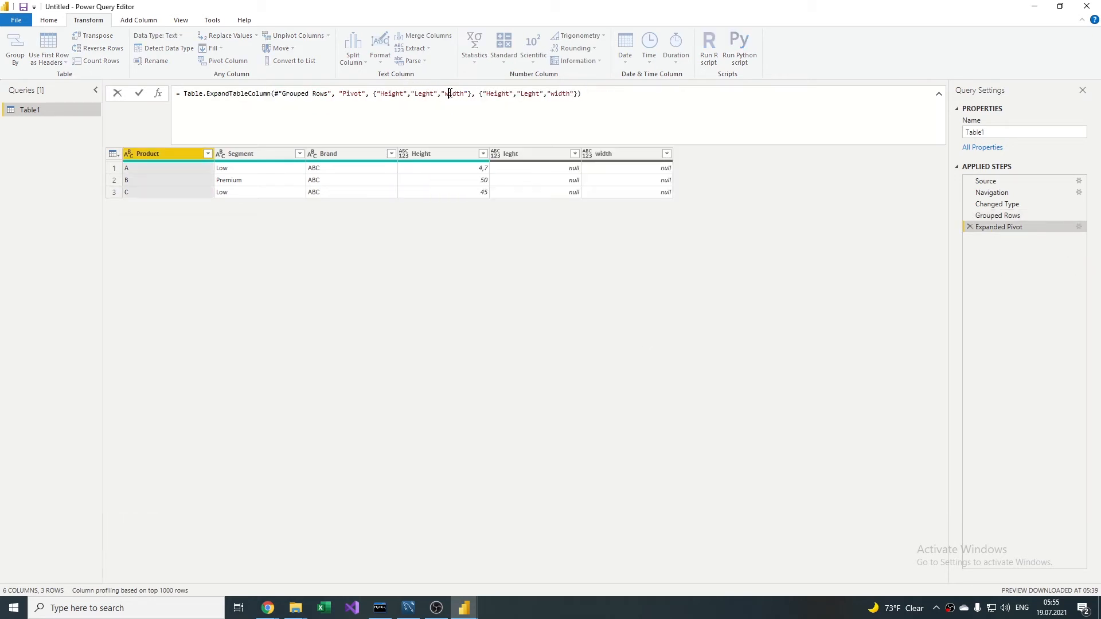
click(449, 93)
text(W)
key(Delete)
key(Return)
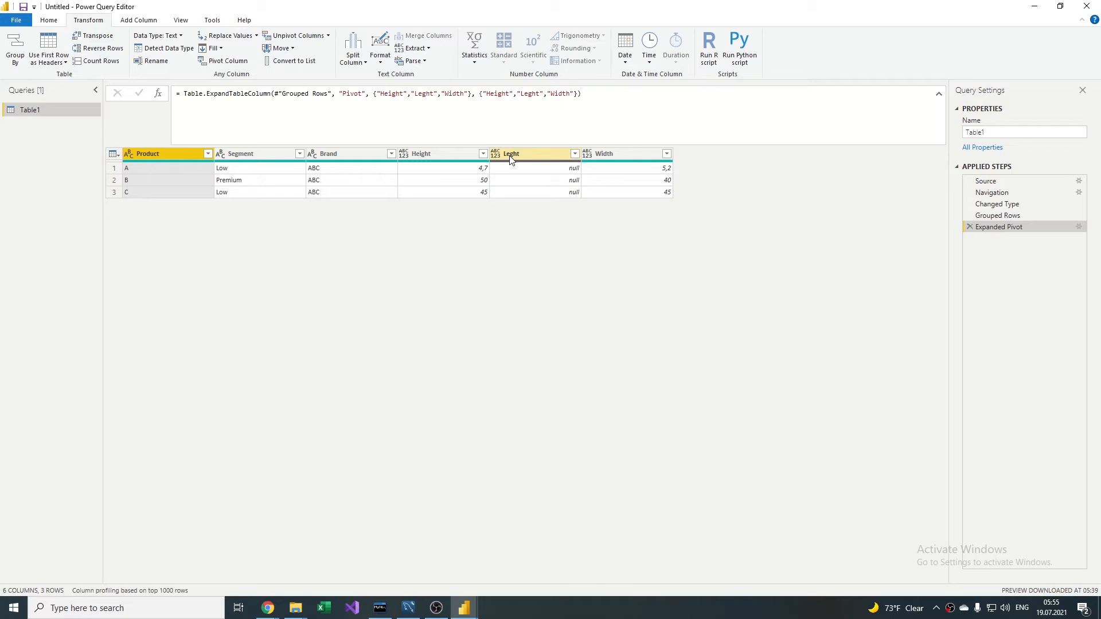
Step: Correct the misspelled Leght to Length in both column lists of the Expanded Pivot formula and apply it
click(430, 92)
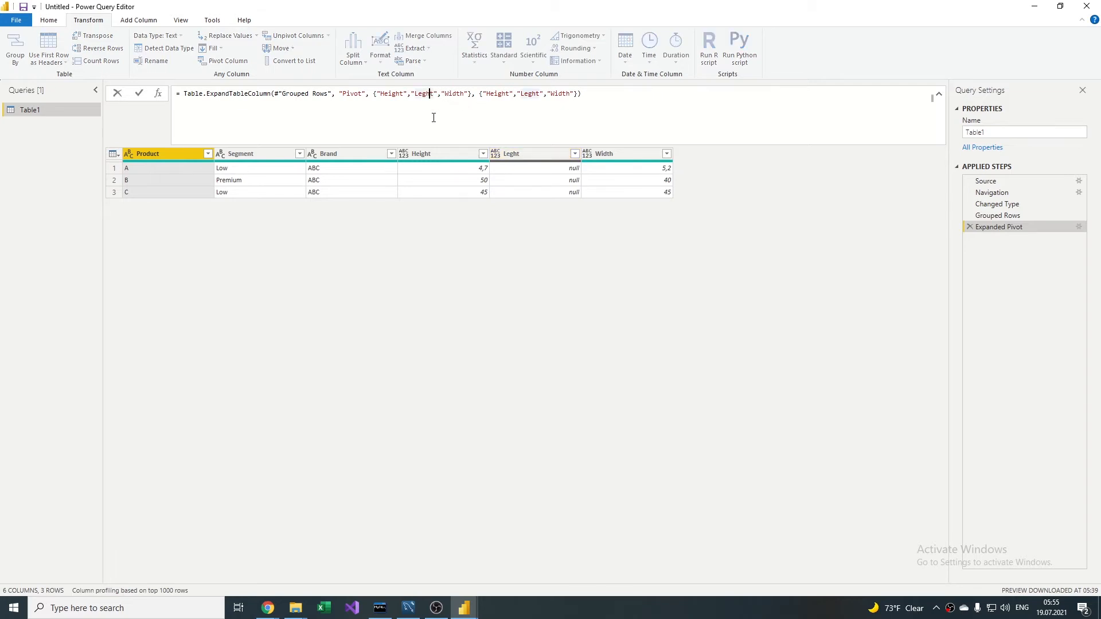
key(BackSpace)
text(h)
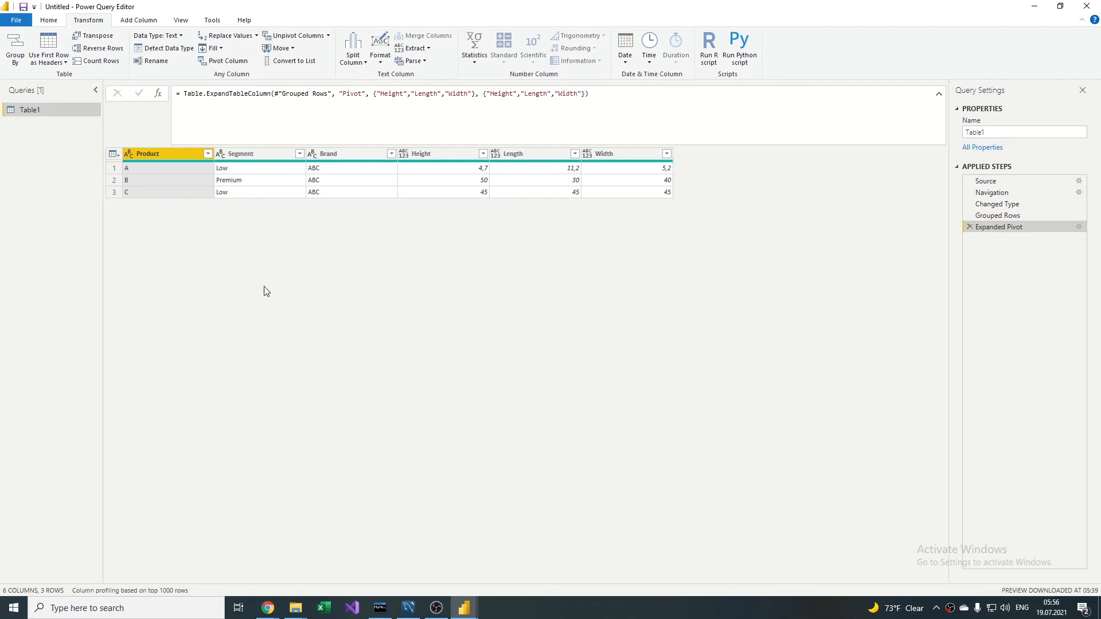
Step: Switch to the TEST workbook in Excel and mark the Pivote Tables In pbi checklist item as Done
key(alt+Tab)
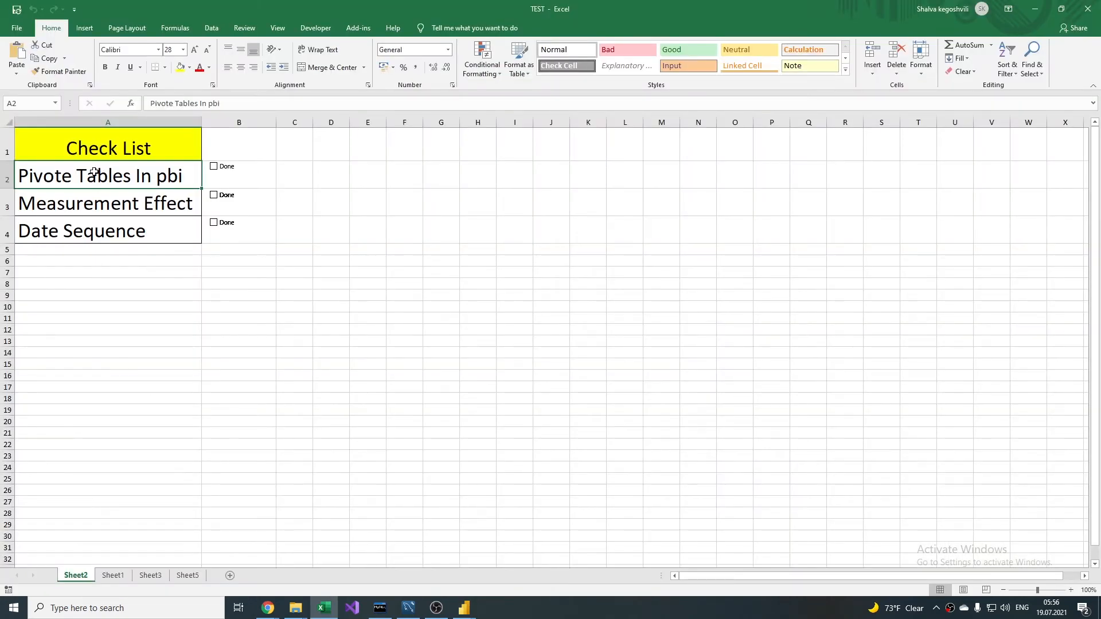
click(213, 166)
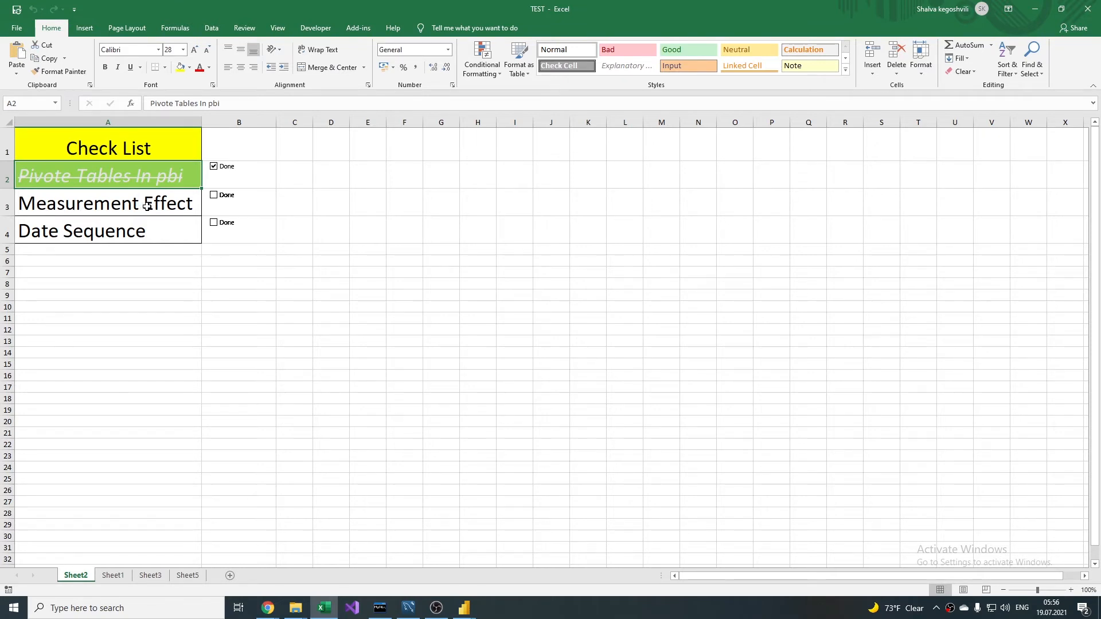
Step: Switch to the TEST 2 workbook and jump to the last filled row of the PRODUCT_ID column
key(alt+Tab)
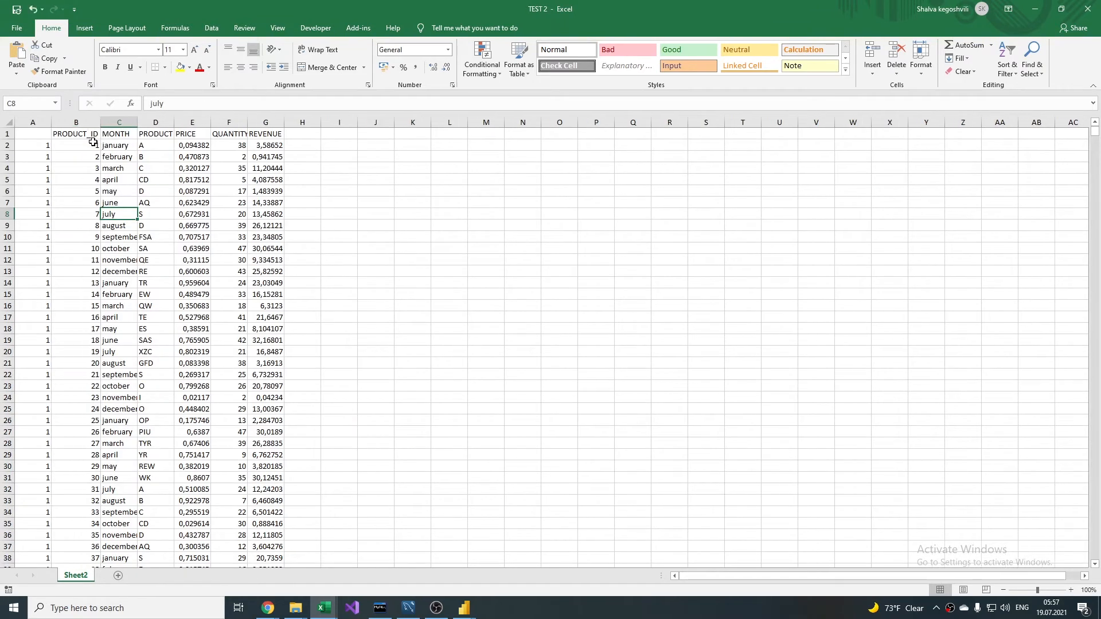
click(81, 148)
key(ctrl+Down)
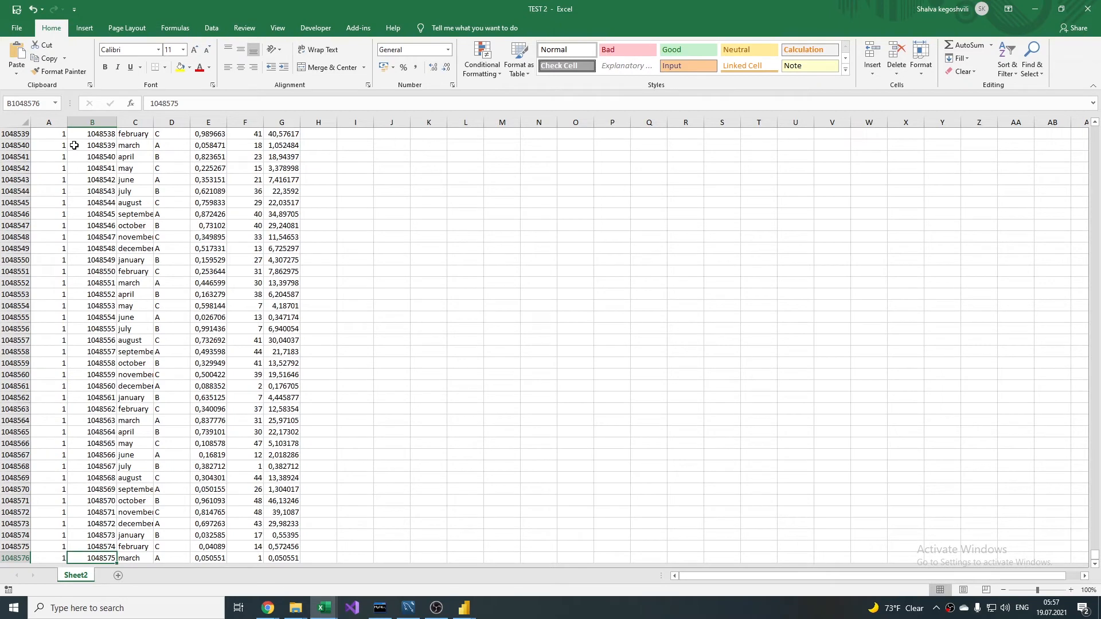
Step: Look through the MONTH, PRODUCT, PRICE, QUANTITY and REVENUE columns of the TEST 2 sheet, checking how far down the MONTH data runs
key(ctrl+Up)
key(Right)
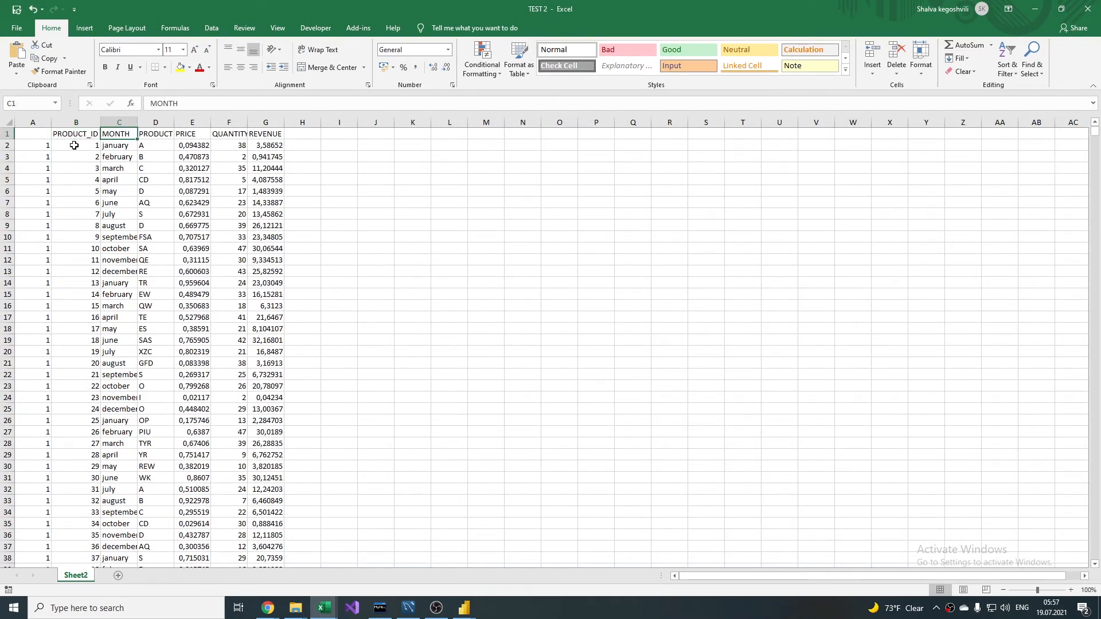
key(Down)
key(ctrl+Down)
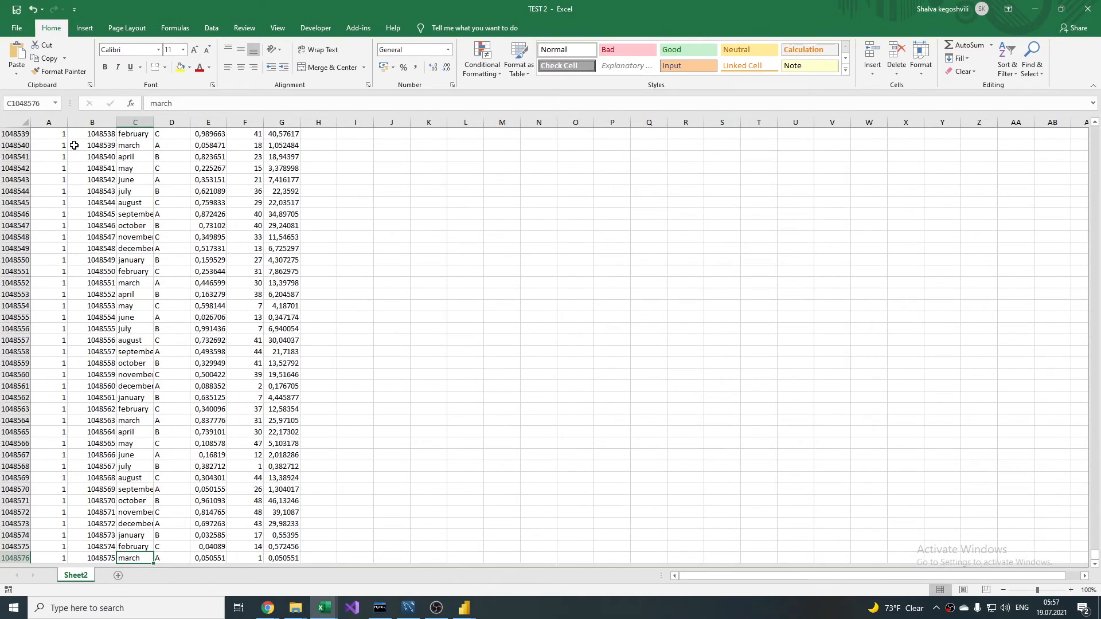
key(ctrl+Up)
key(ctrl+Right)
key(Down)
key(Left)
key(Left)
key(Left)
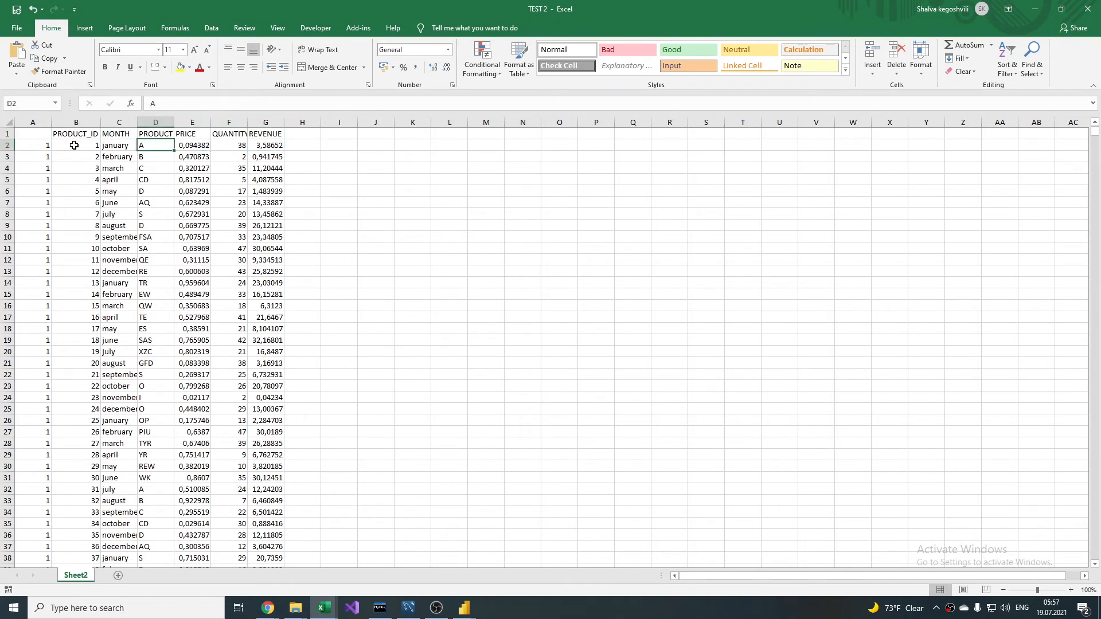
key(Right)
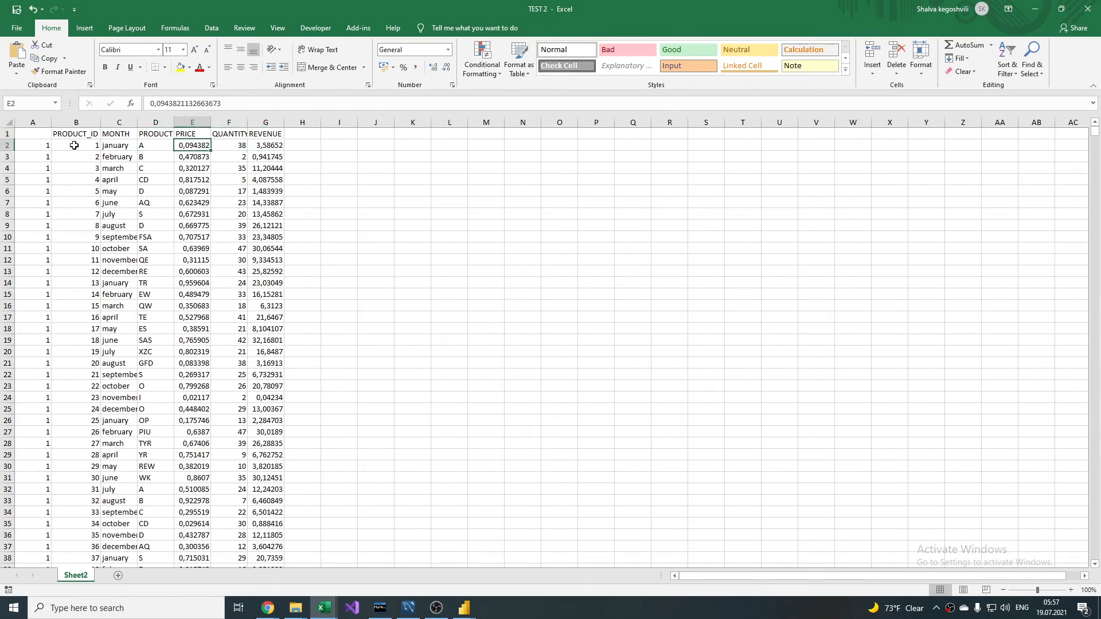
key(Right)
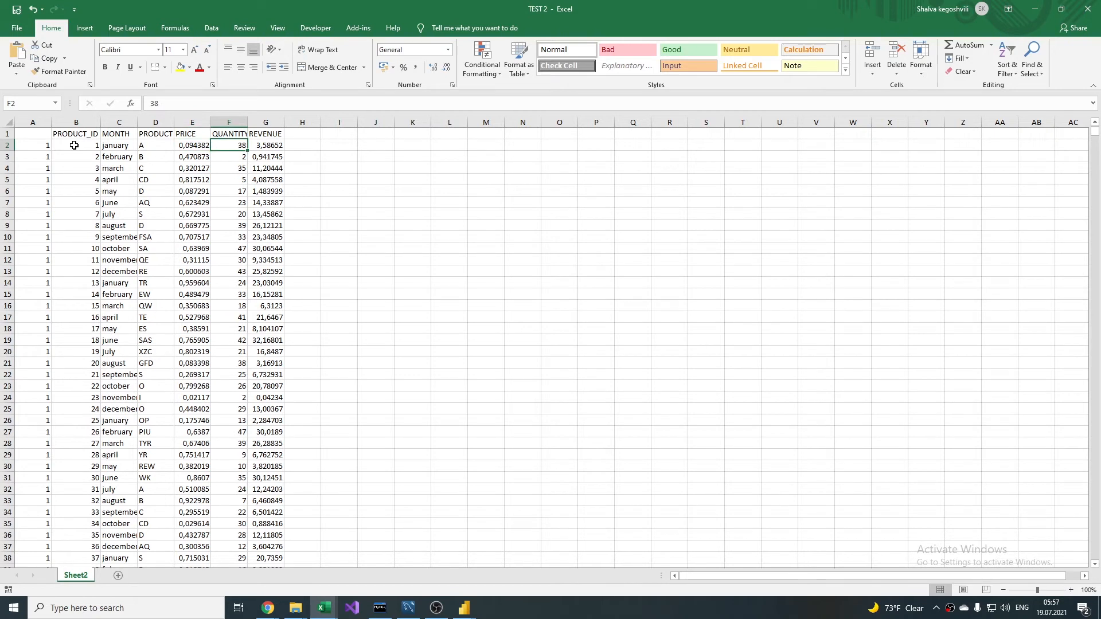
key(Right)
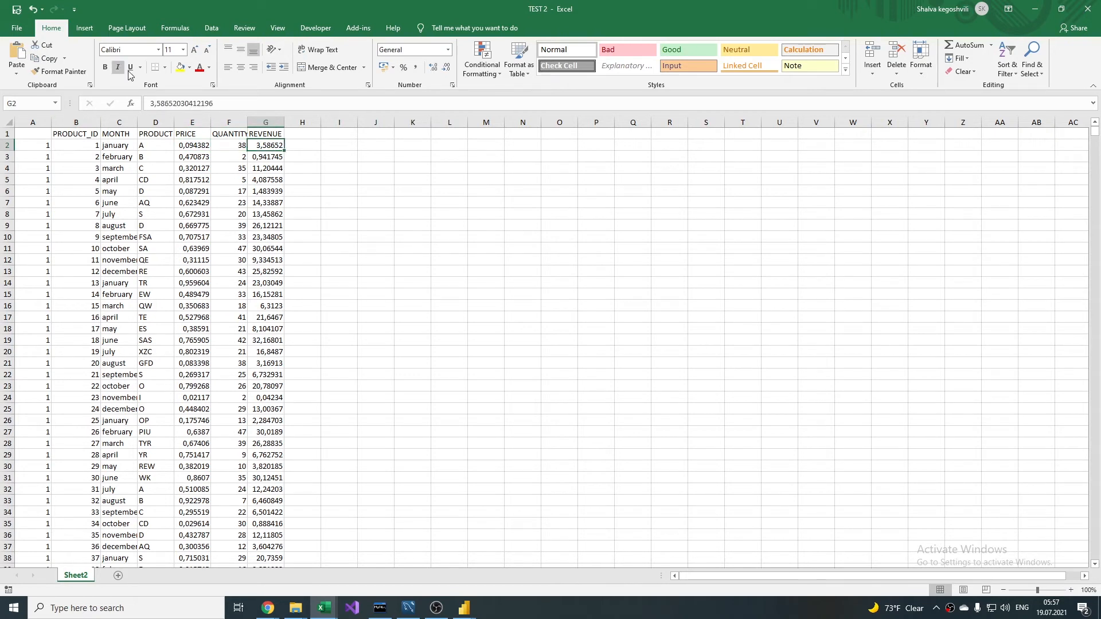
Step: Switch to Power BI Desktop, bring Sheet2 of the TEST 2 workbook into Power Query and set the PRODUCT_ID column's data type to Text
click(464, 608)
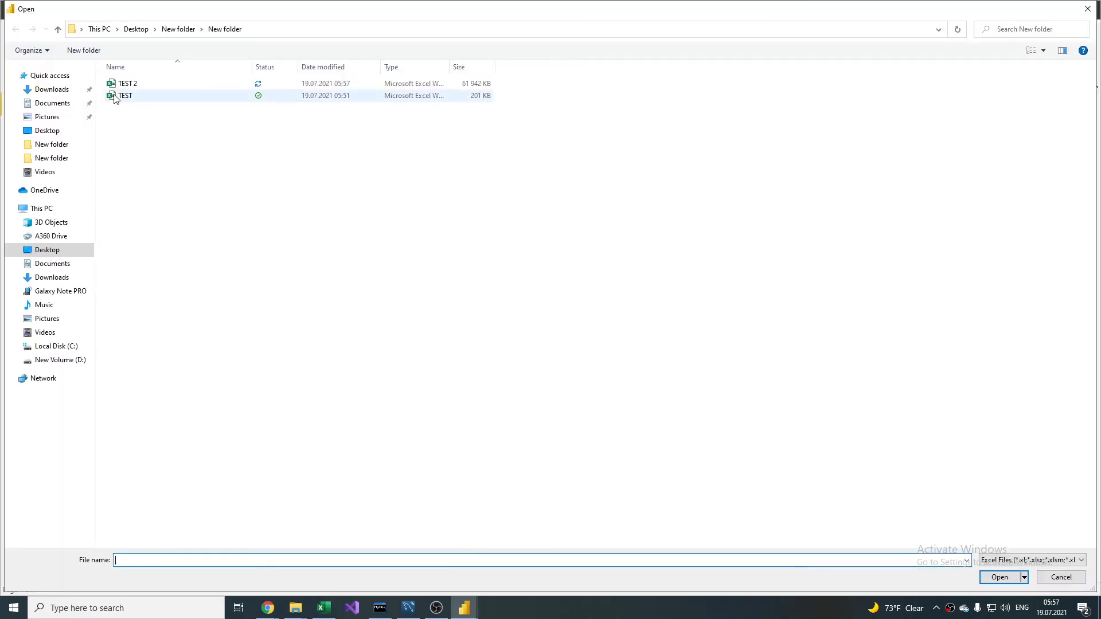
click(209, 87)
double_click(209, 88)
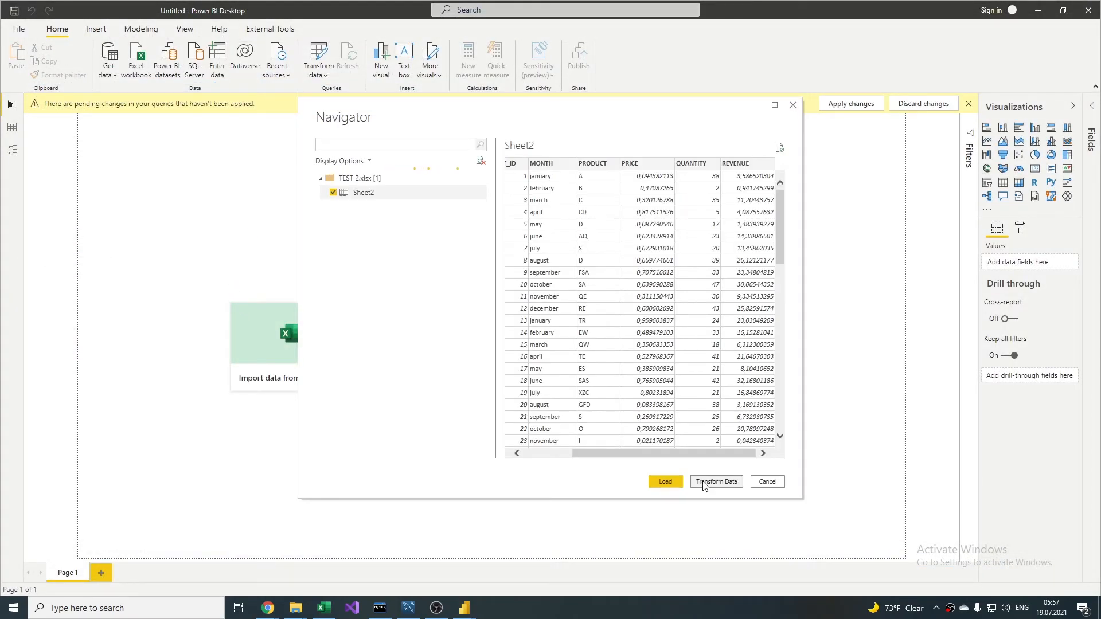
click(705, 486)
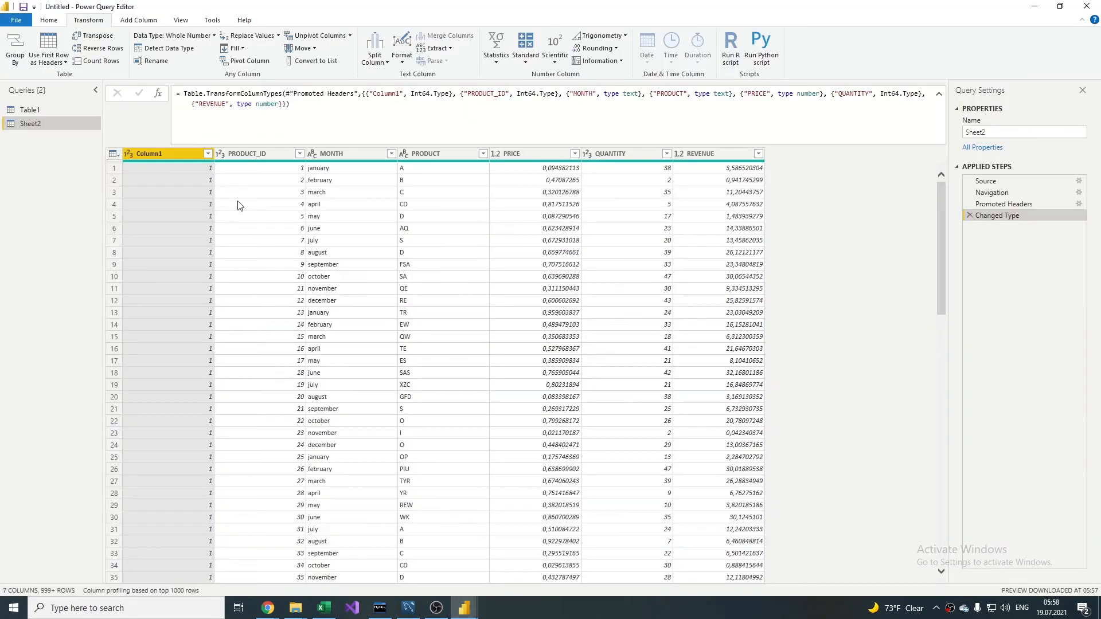
click(220, 152)
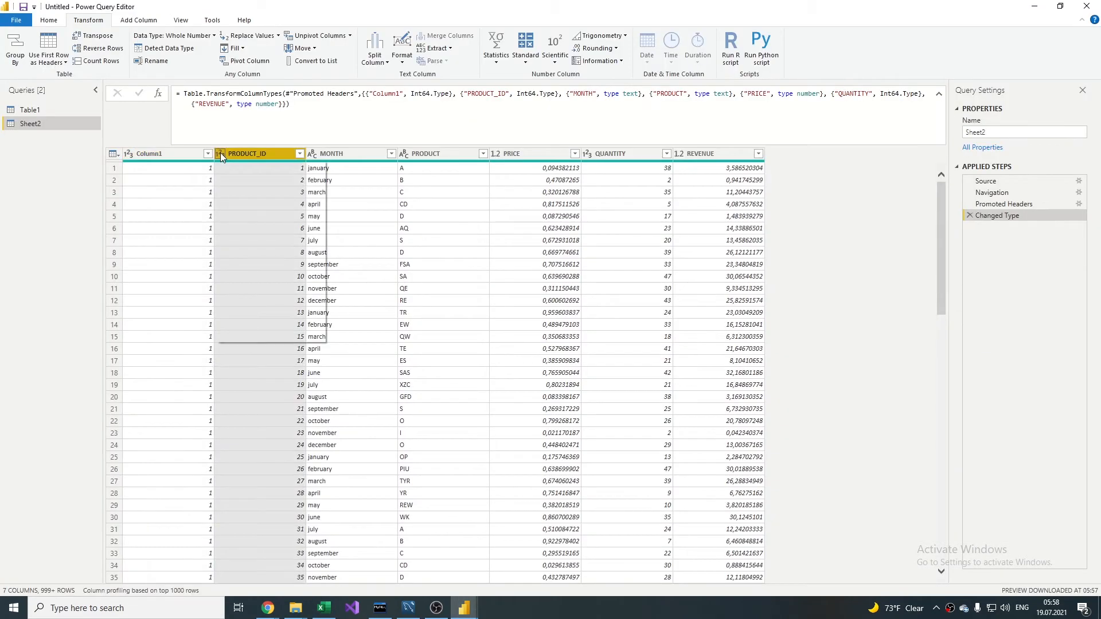
click(235, 289)
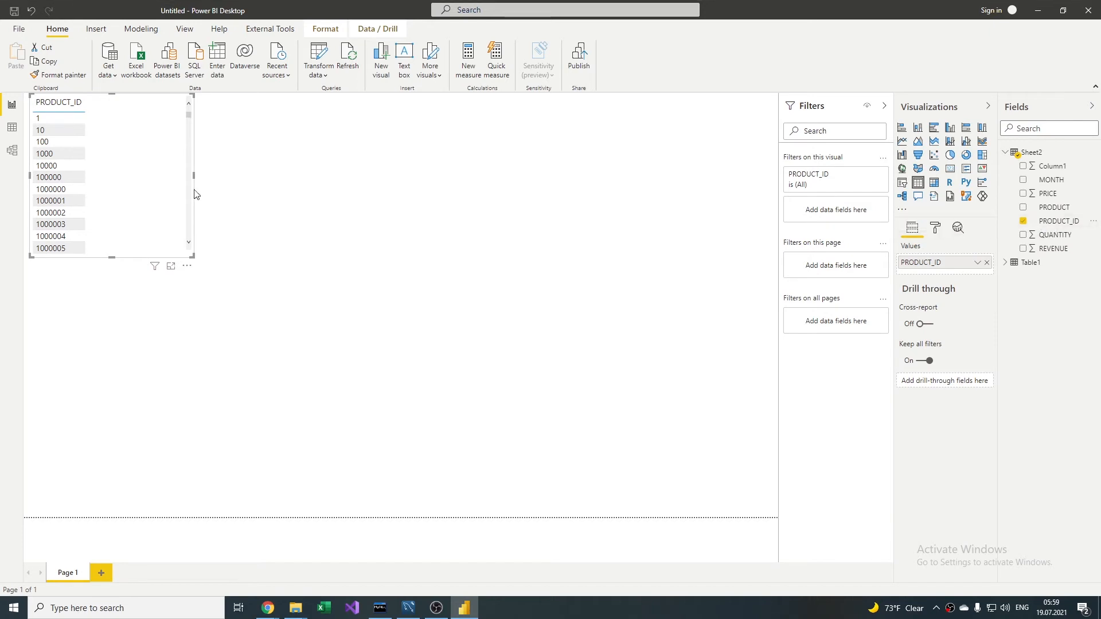
Step: Add REVENUE to the PRODUCT_ID table visual and sort the table by REVENUE in descending order
scroll(128, 138, down, 5)
scroll(128, 137, down, 20)
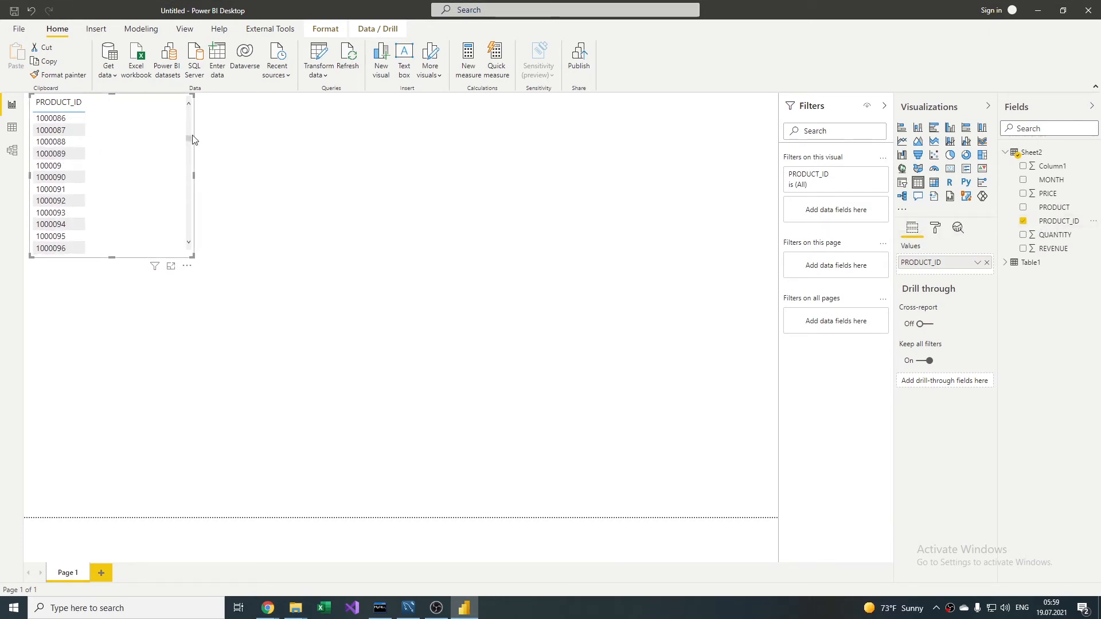
drag(191, 152, 184, 109)
click(1024, 249)
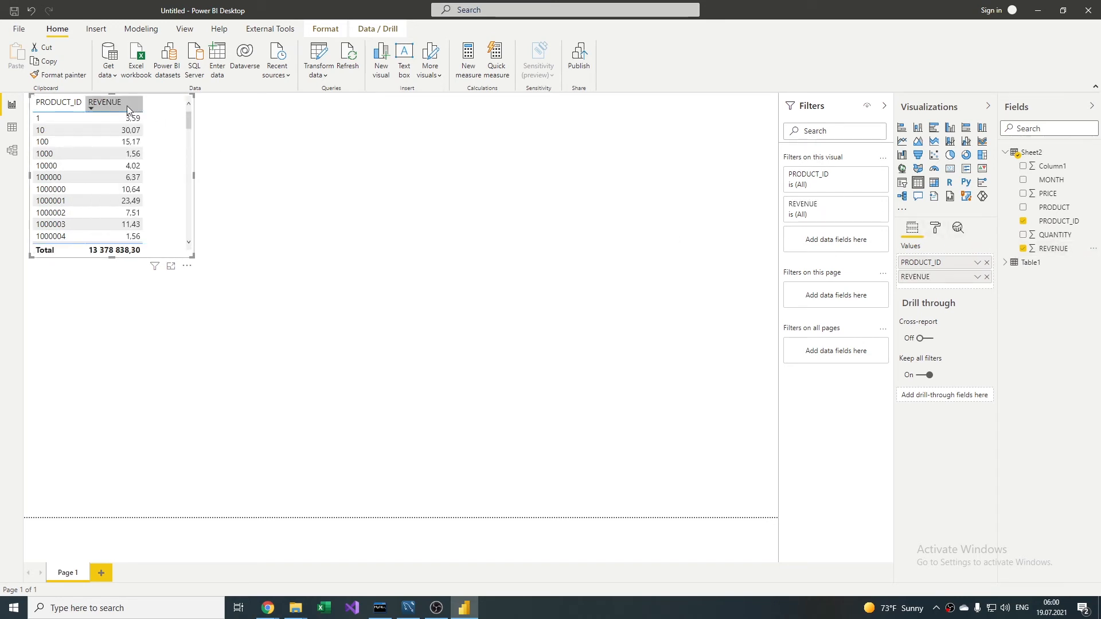
click(128, 110)
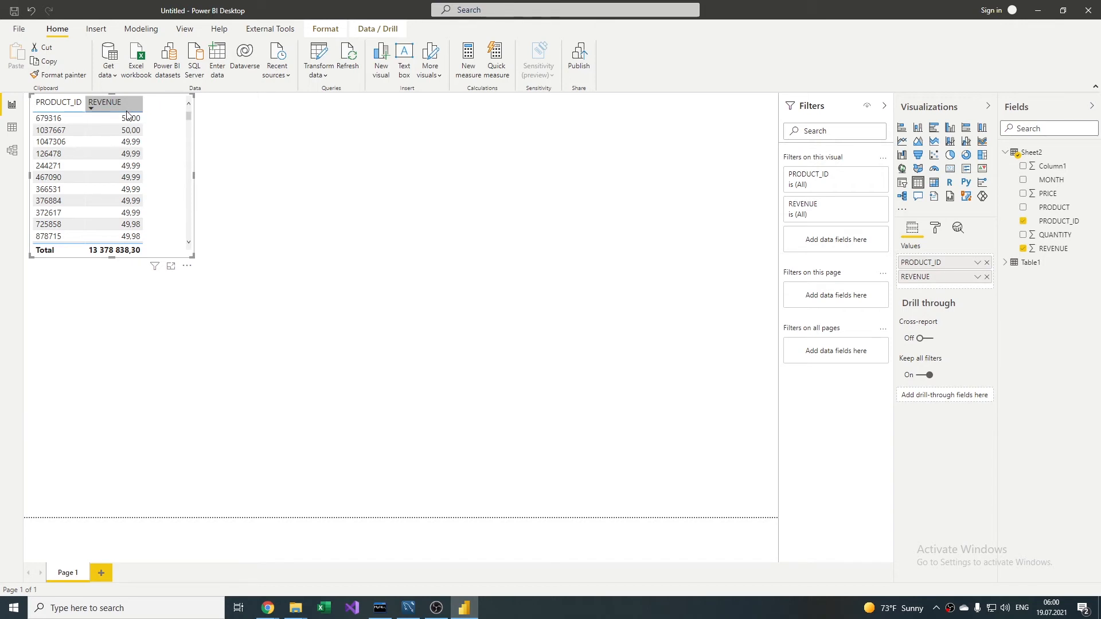
scroll(128, 146, up, 10)
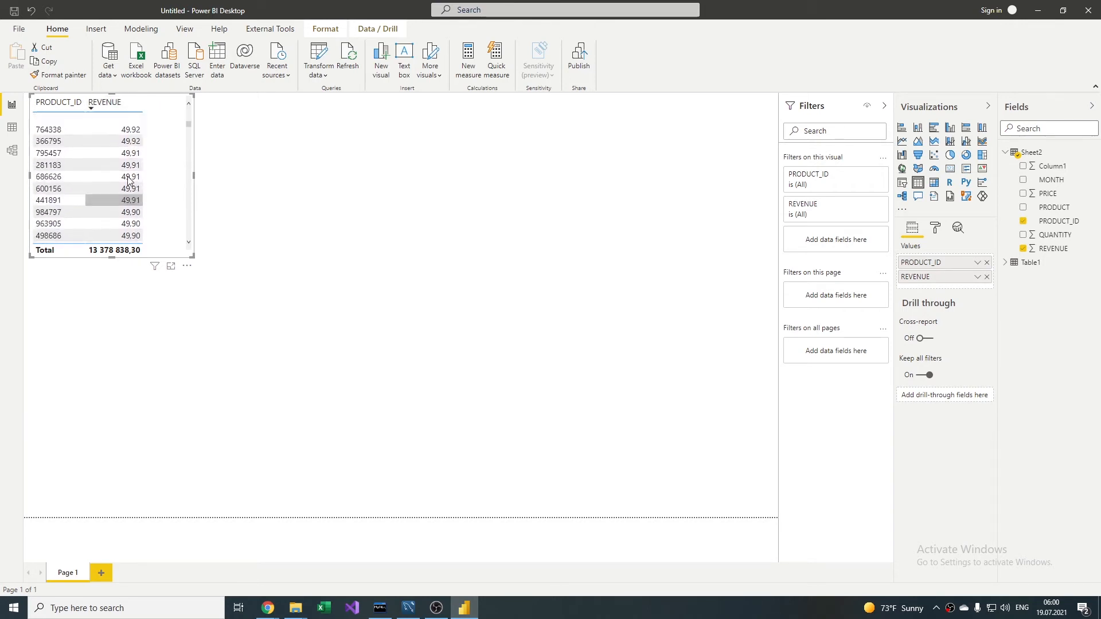
Step: Save the report as size1 in the folder with the TEST workbooks and close it
click(13, 11)
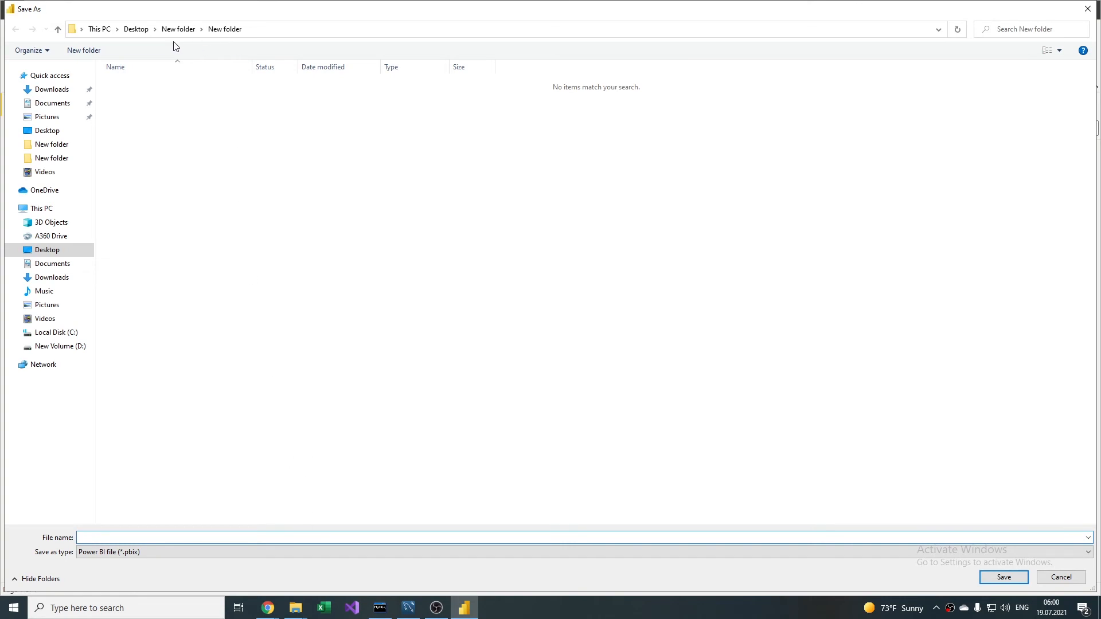
text(asdf)
click(1003, 581)
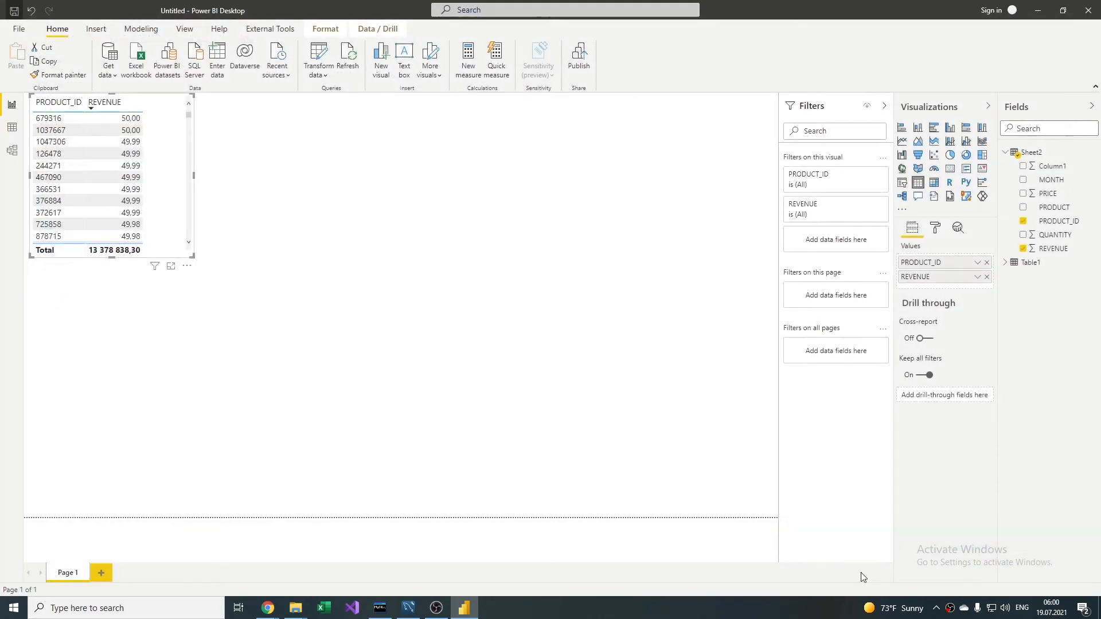
click(1086, 11)
Step: Reopen the size1 report and remove the REVENUE column from the Sheet2 query in Power Query
click(196, 75)
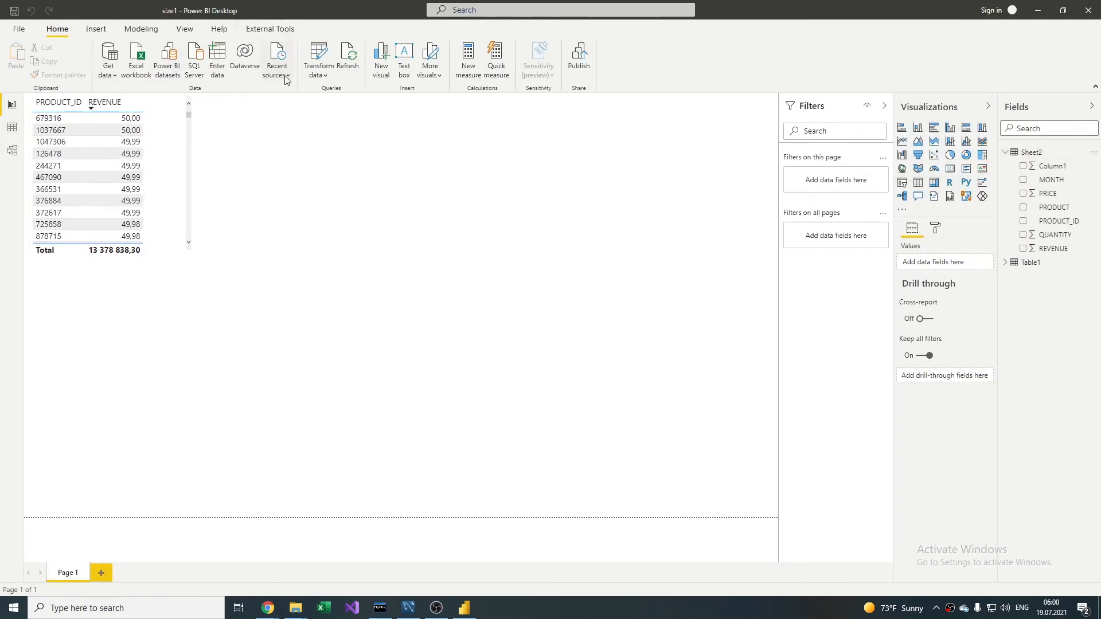
click(319, 56)
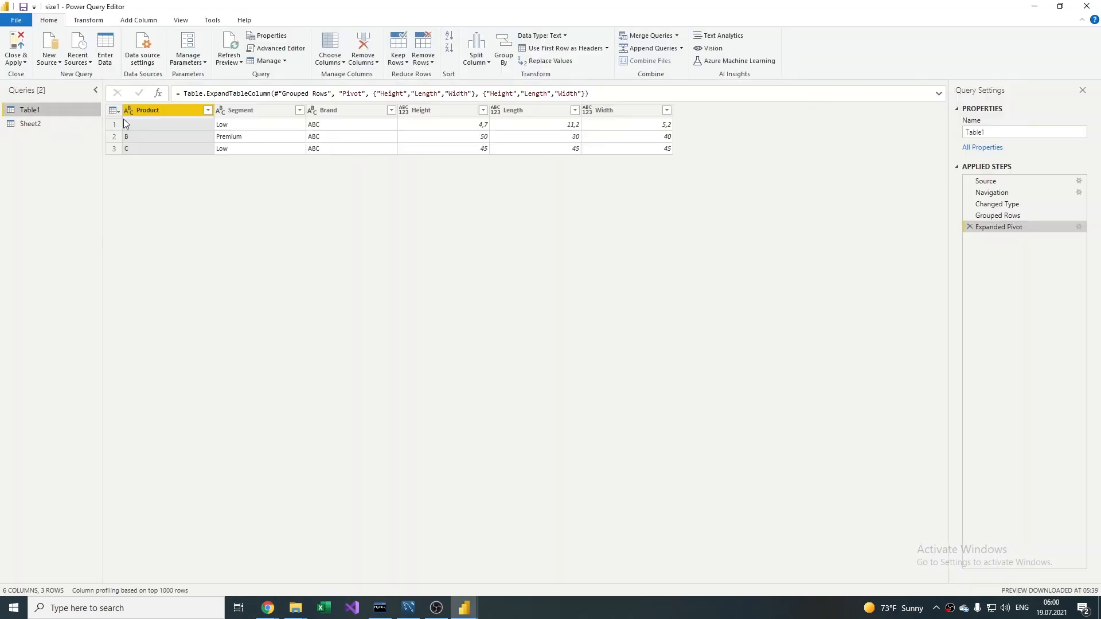
click(23, 130)
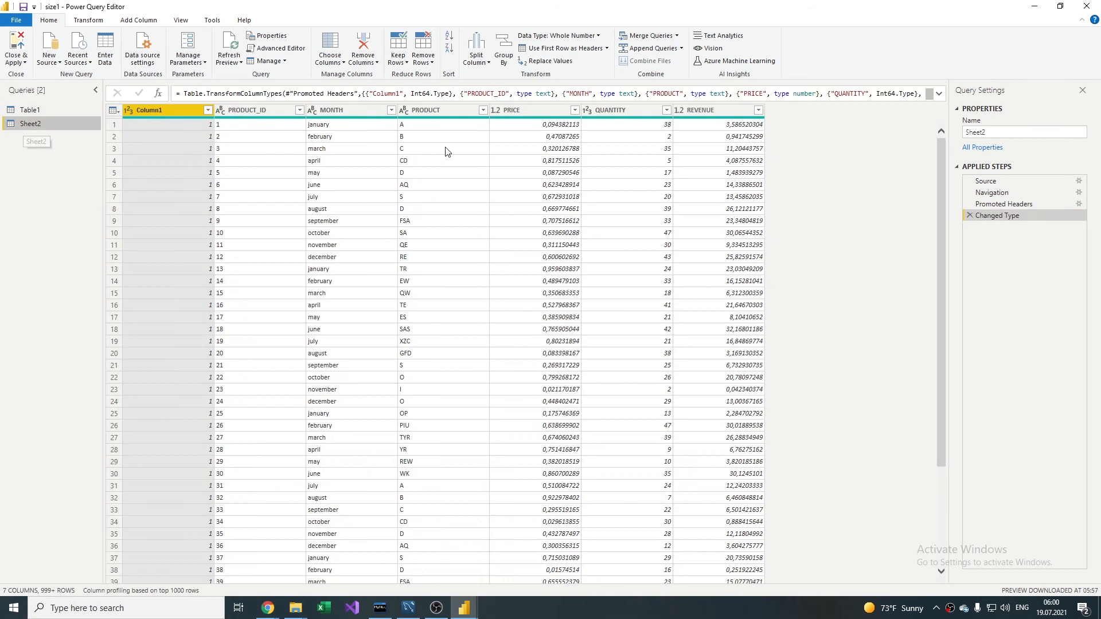
right_click(705, 112)
click(743, 136)
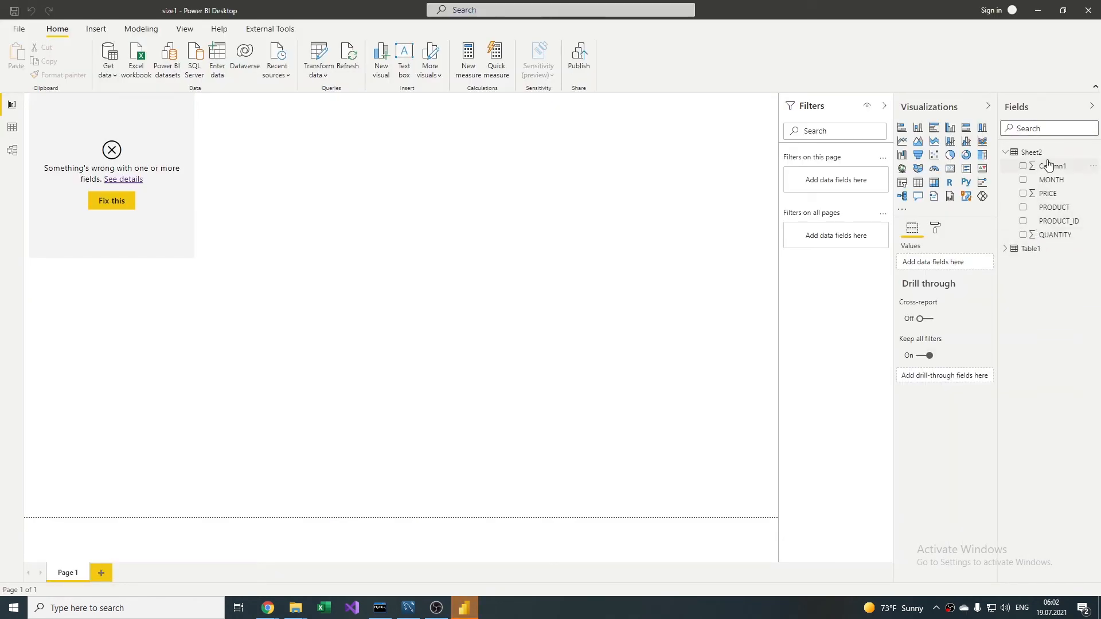
Step: Add a new measure named Revenue to Sheet2 and begin its formula with SUMX(Sheet2,Sheet2[PRICE]
right_click(1053, 235)
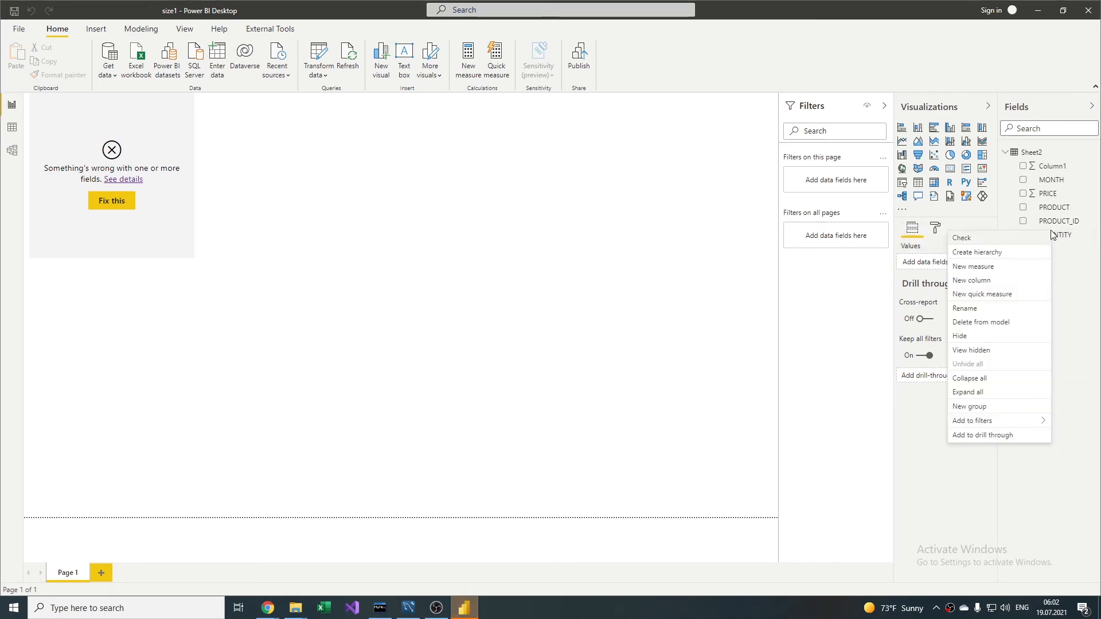
click(995, 272)
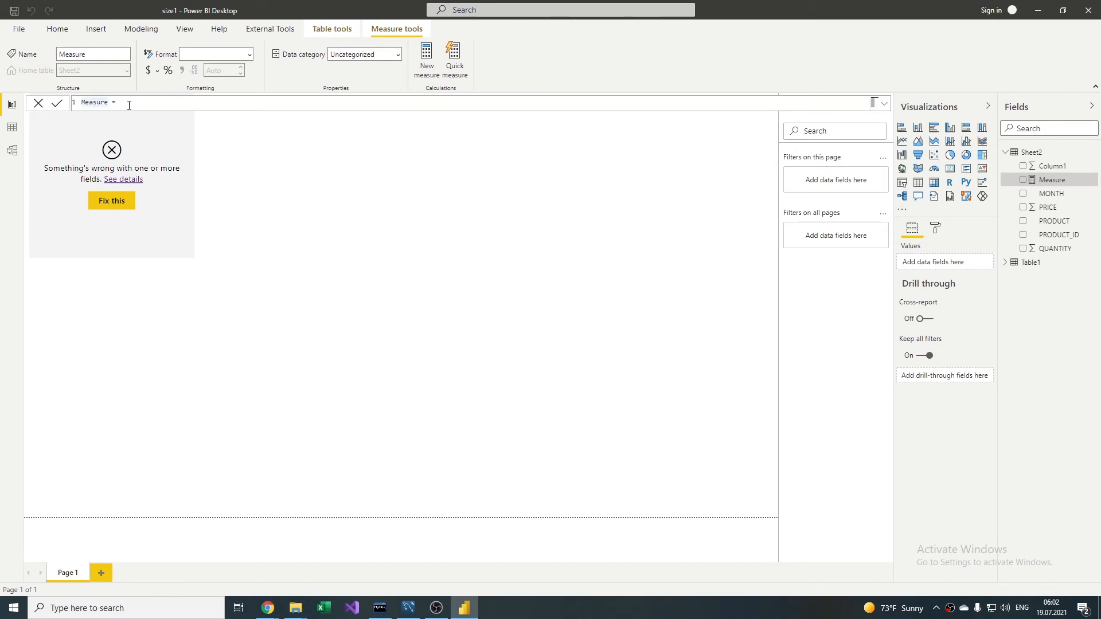
text(Revenue)
key(Right)
text(sum()
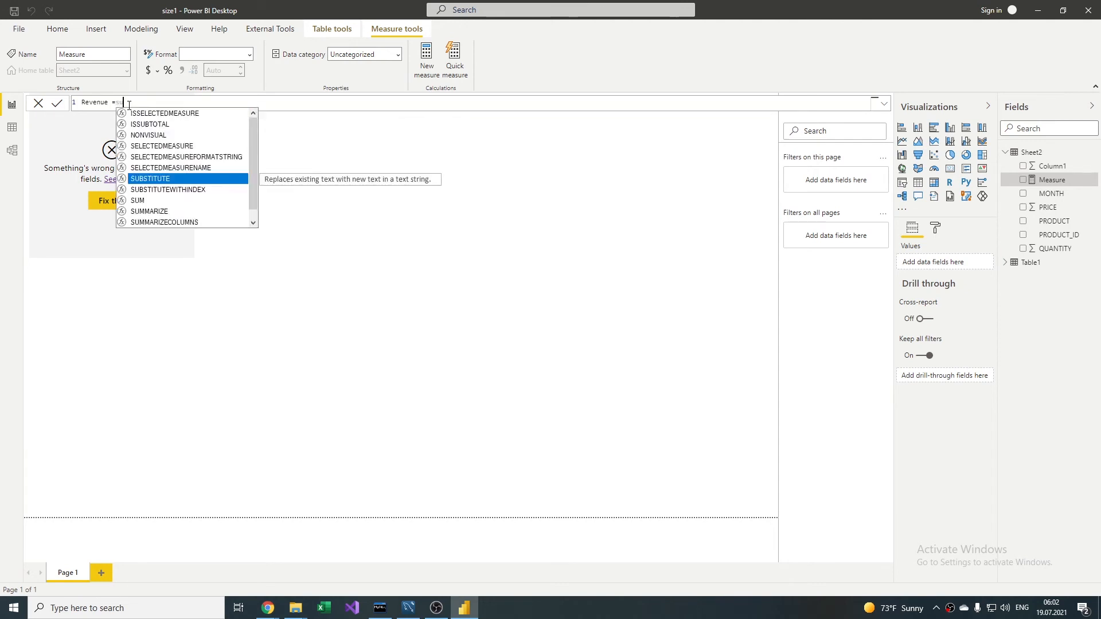
text(x()
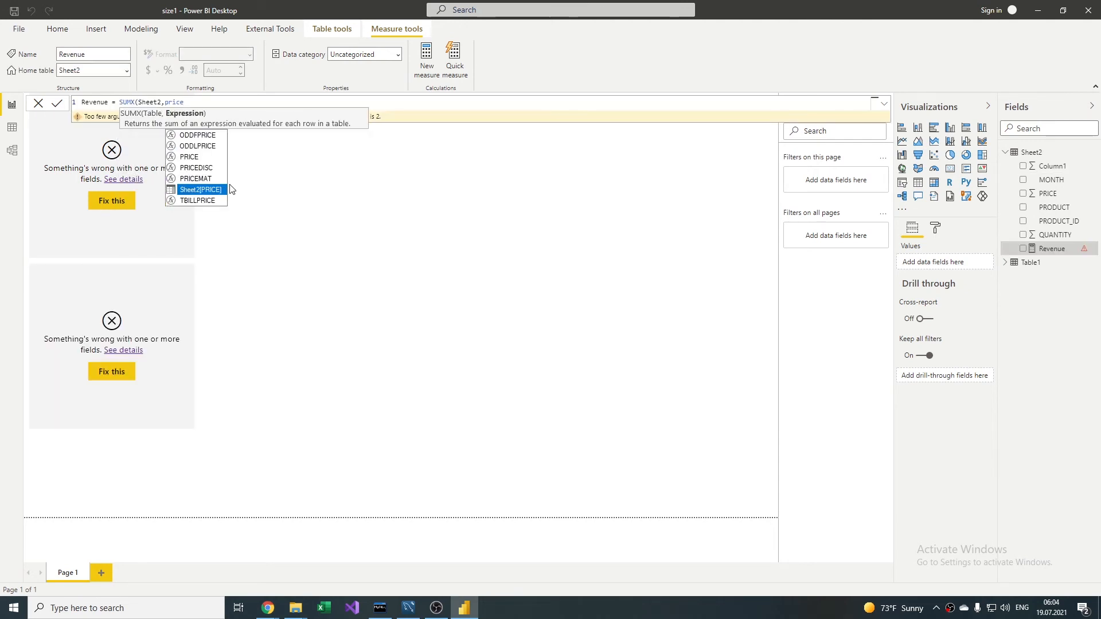
key(Tab)
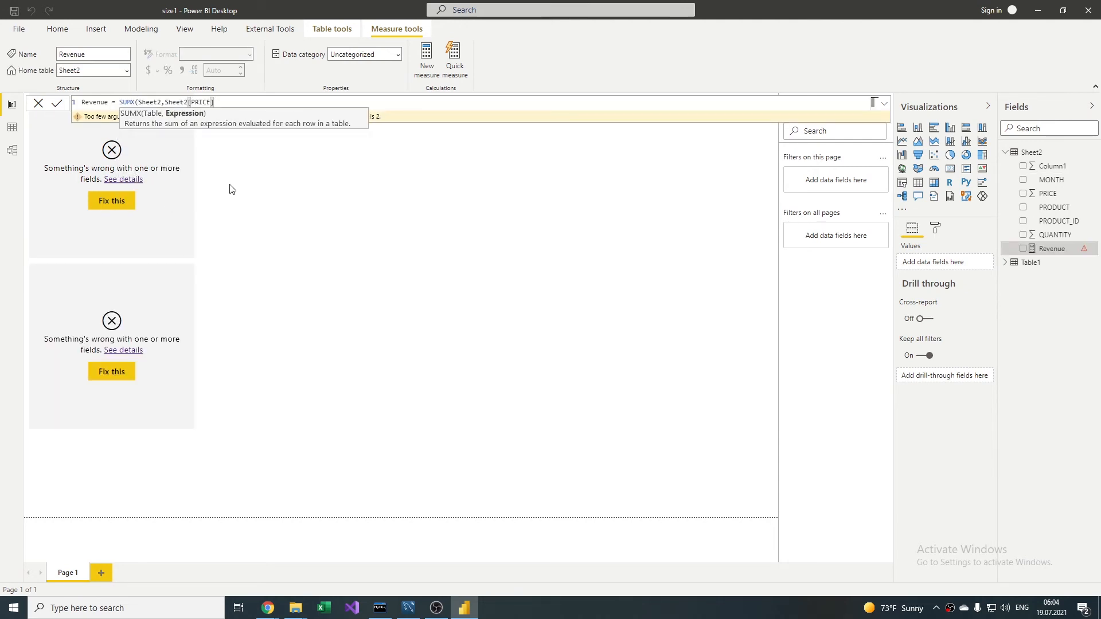
Step: Complete the Revenue formula by multiplying the price by Sheet2[QUANTITY], close the parenthesis and commit the measure
text(*she)
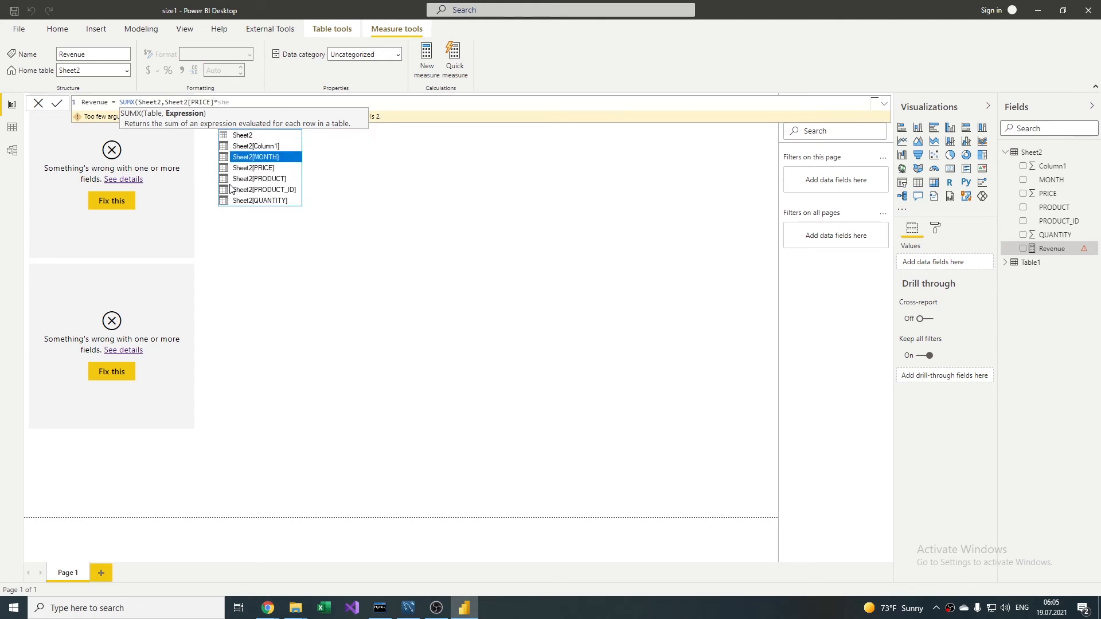
key(Down)
key(Down)
key(Down)
key(Down)
key(Tab)
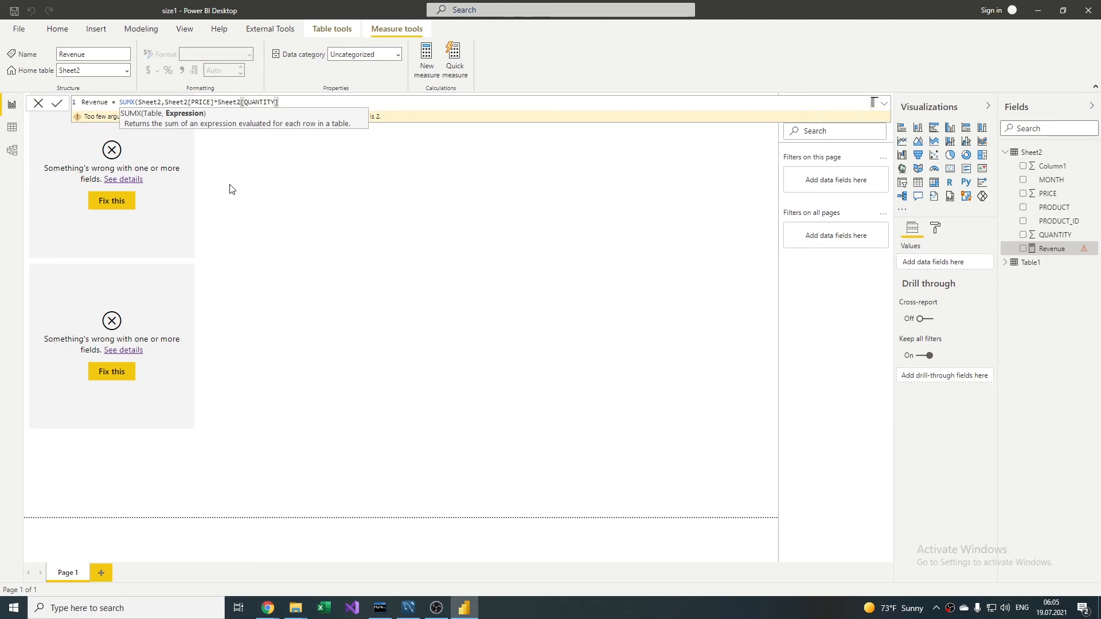
text())
key(Return)
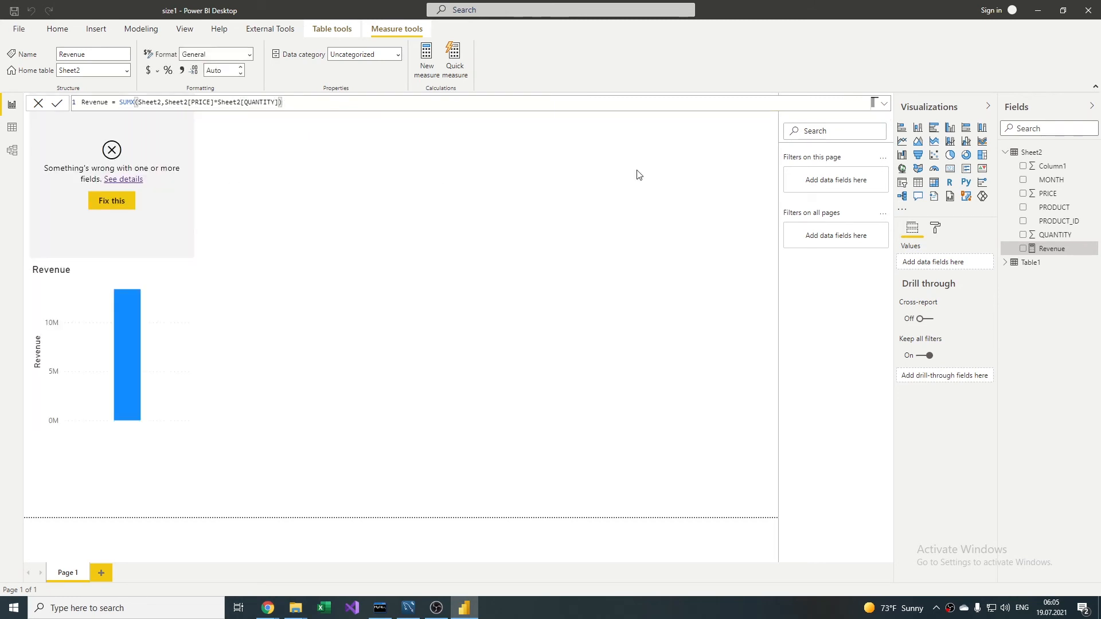
Step: Show the Revenue measure next to PRODUCT_ID in the table visual, save the report and close it
click(1021, 249)
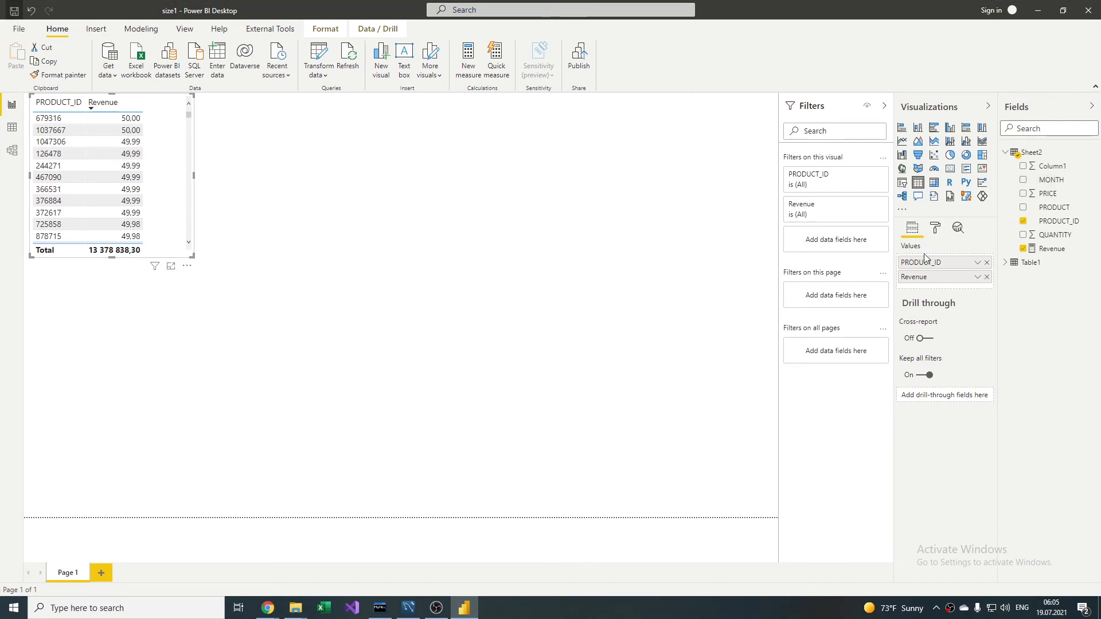
click(1090, 11)
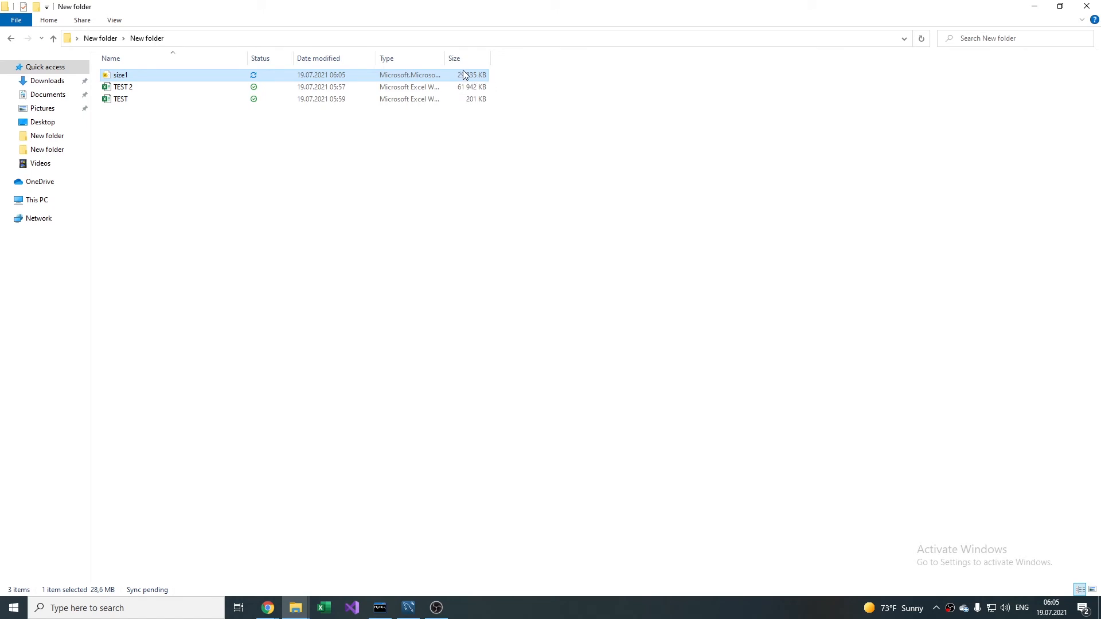
Step: Open the TEST workbook in Excel and mark the Measurement Effect checklist item as Done
double_click(160, 100)
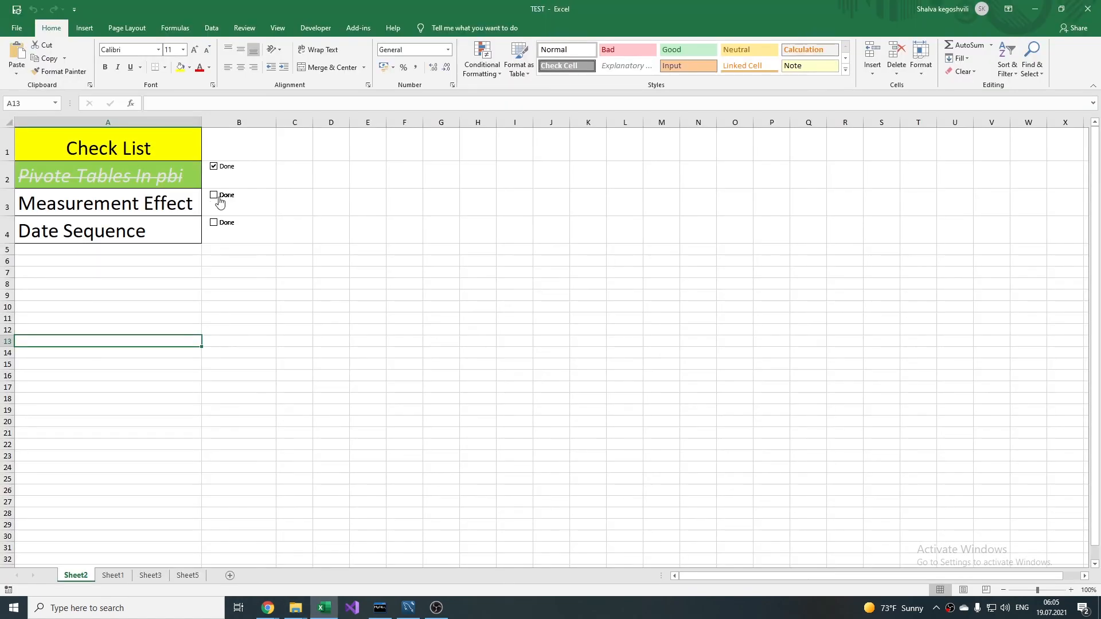
click(219, 199)
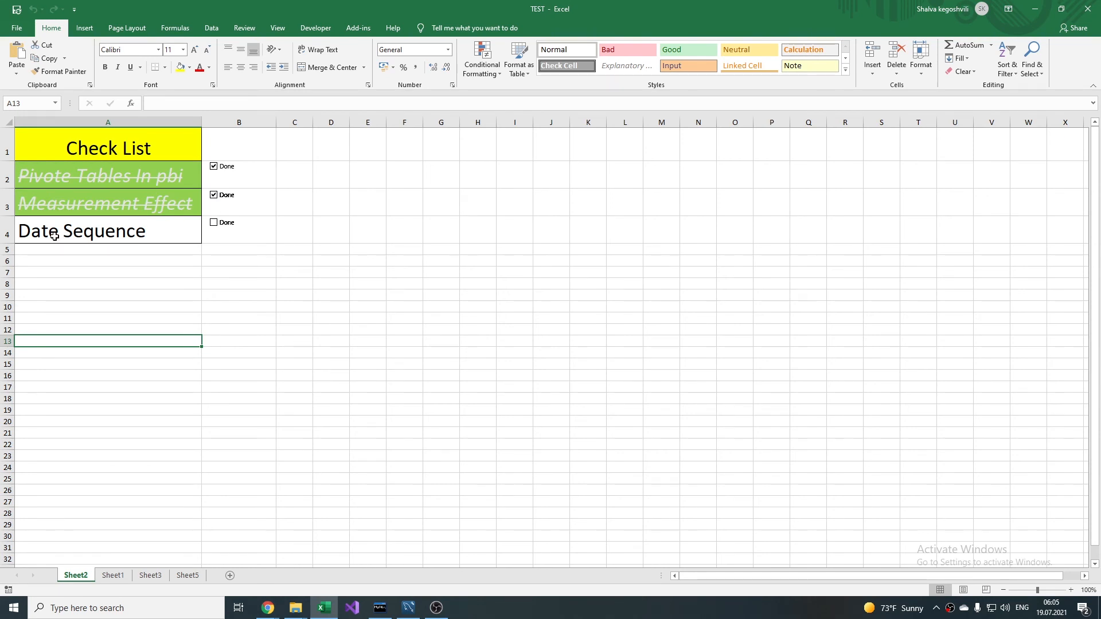
click(98, 261)
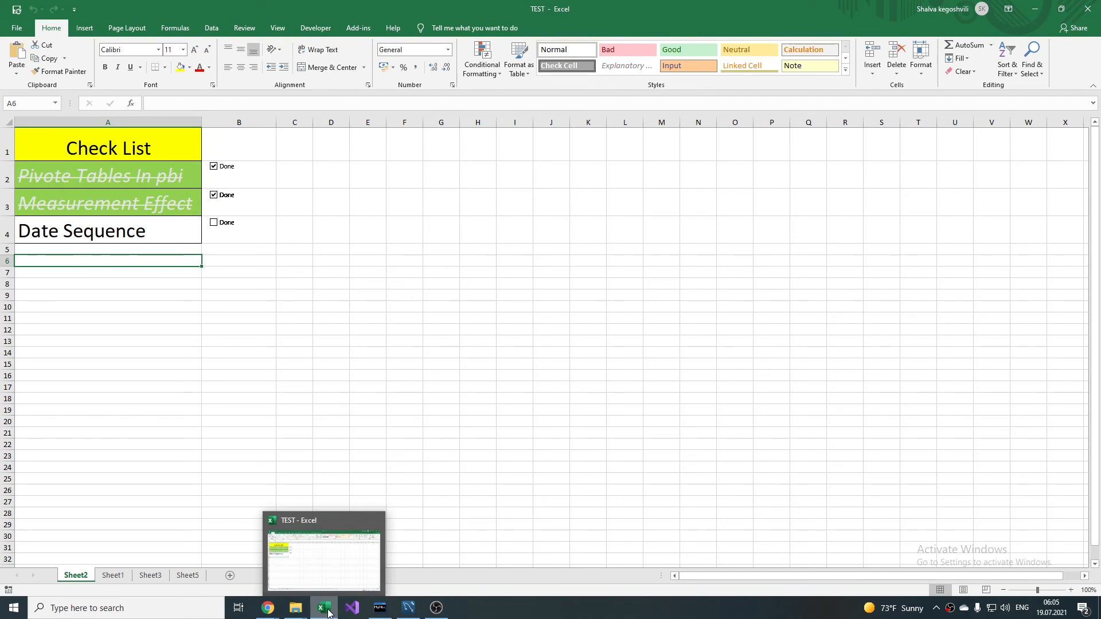
Step: Switch from Excel to the report folder, open the size1 report in Power BI Desktop and open its Power Query Editor
click(329, 614)
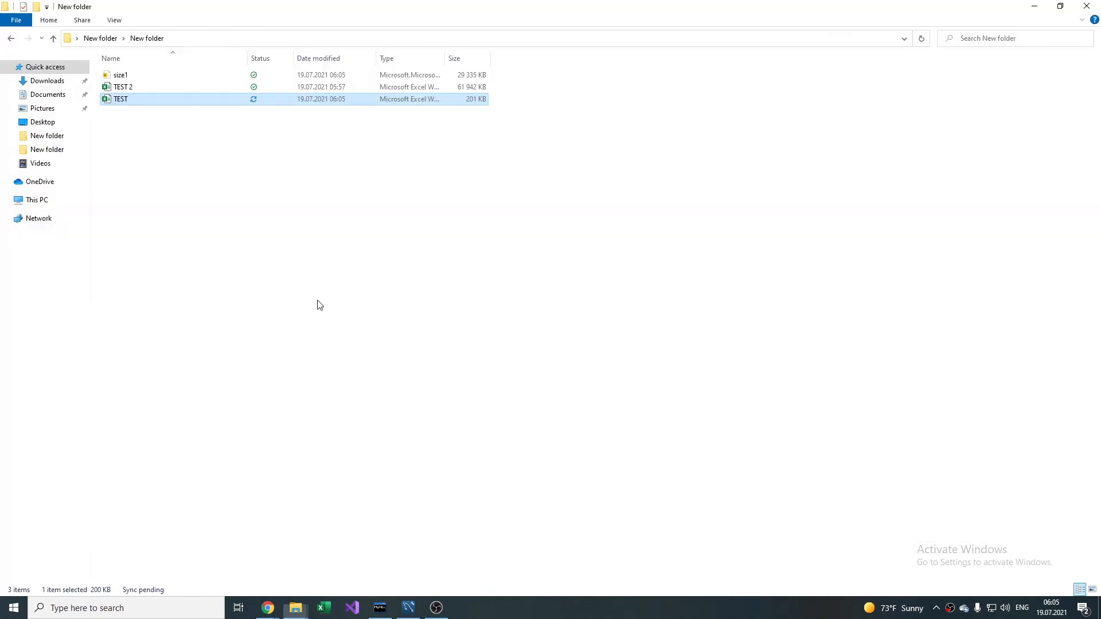
click(181, 77)
double_click(180, 76)
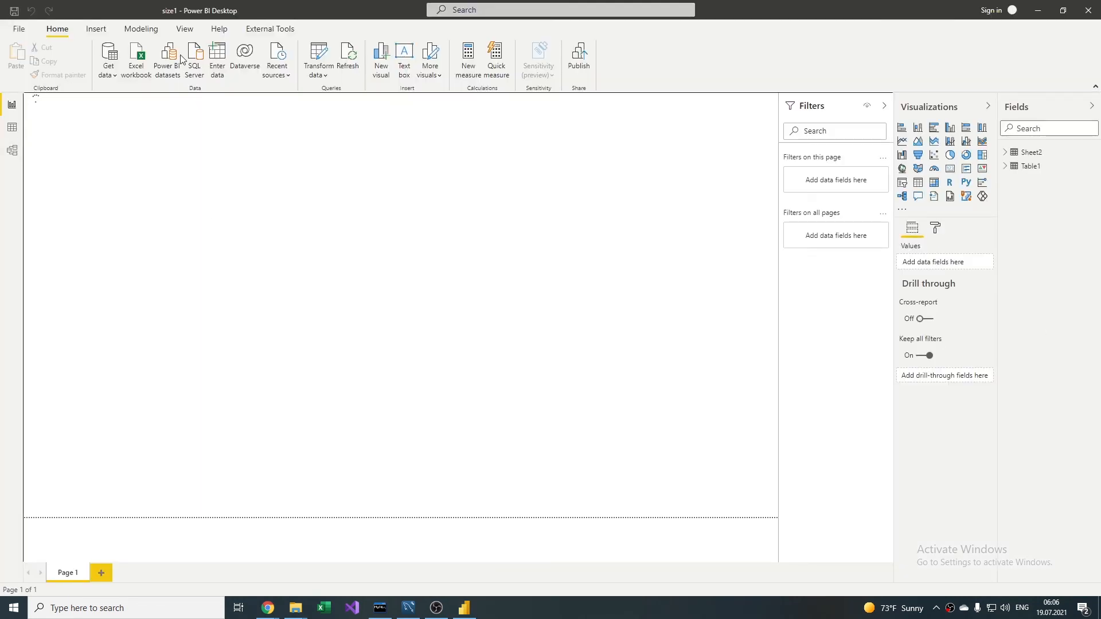
click(317, 56)
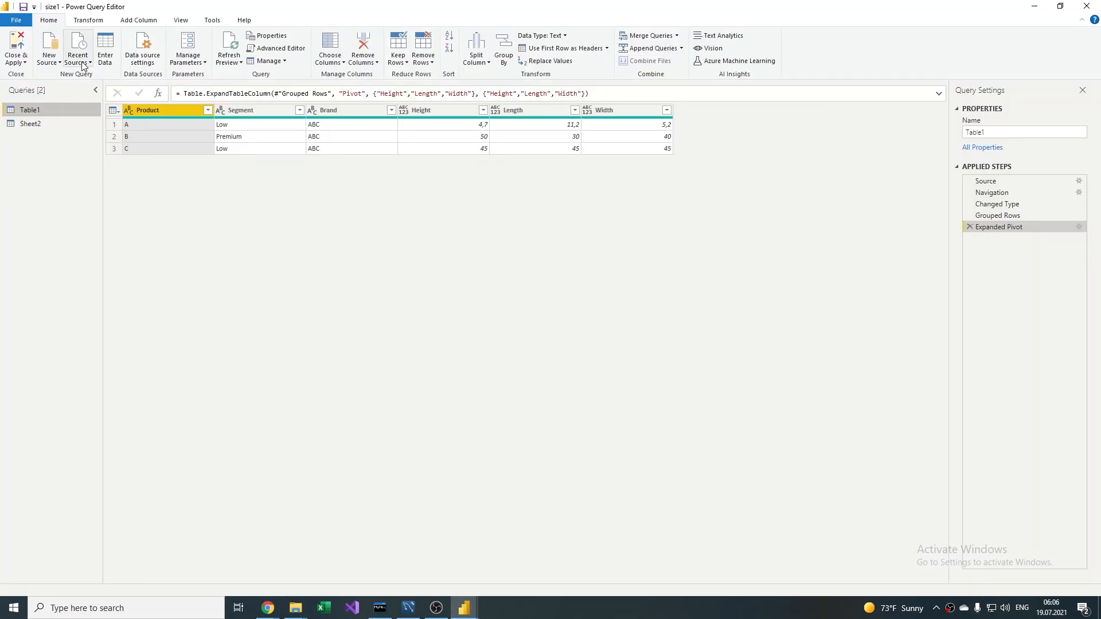
Step: Create a new blank query alongside Table1 and Sheet2
click(82, 62)
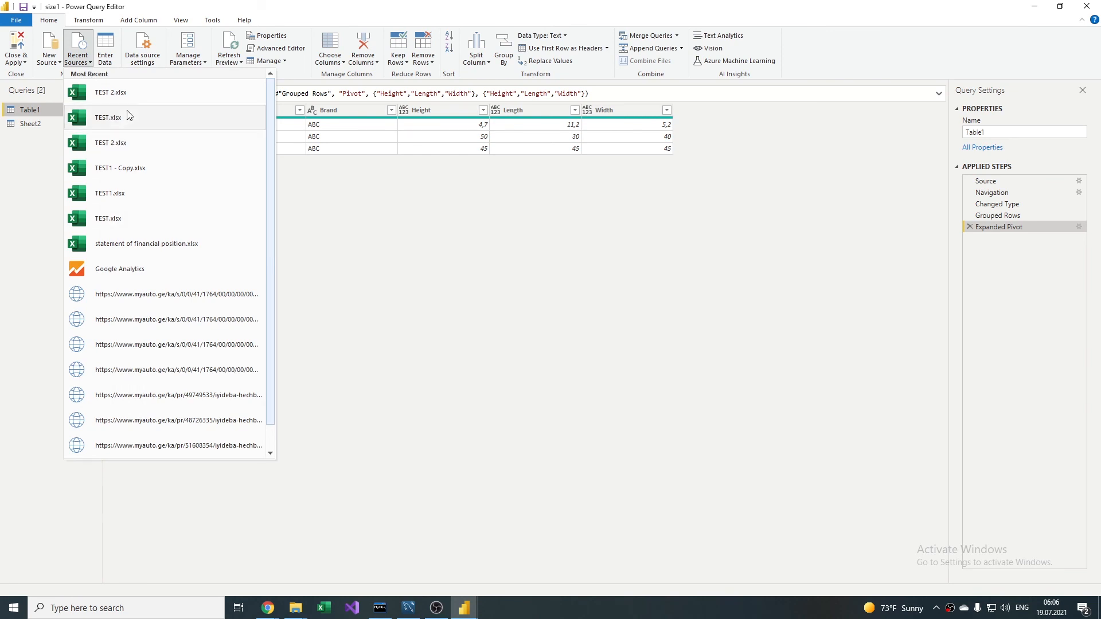
click(54, 64)
click(55, 64)
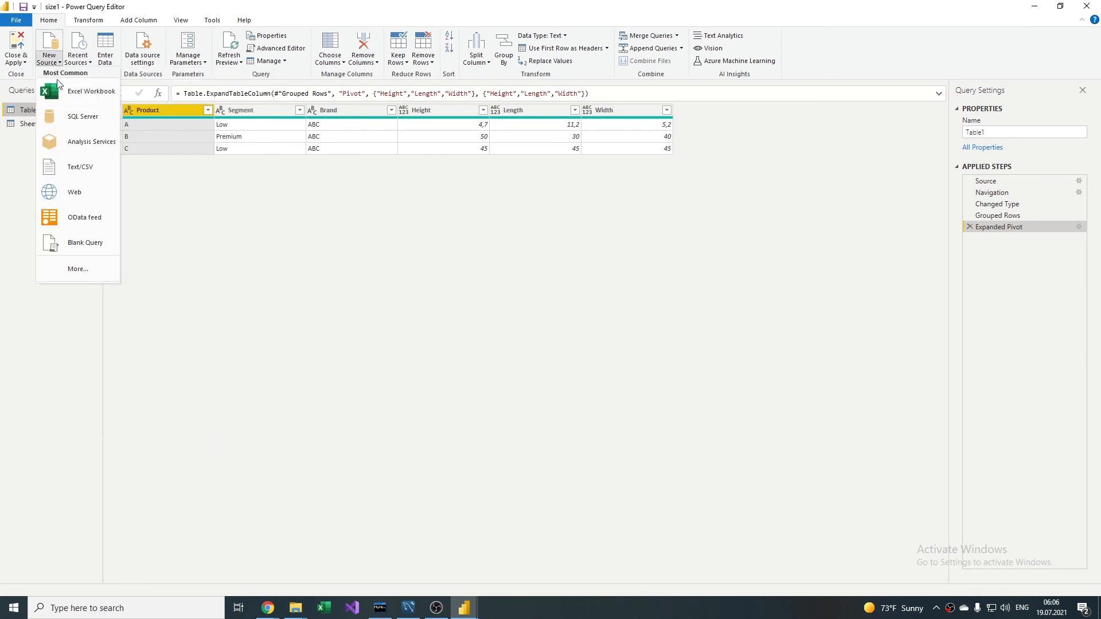
click(56, 243)
text(start)
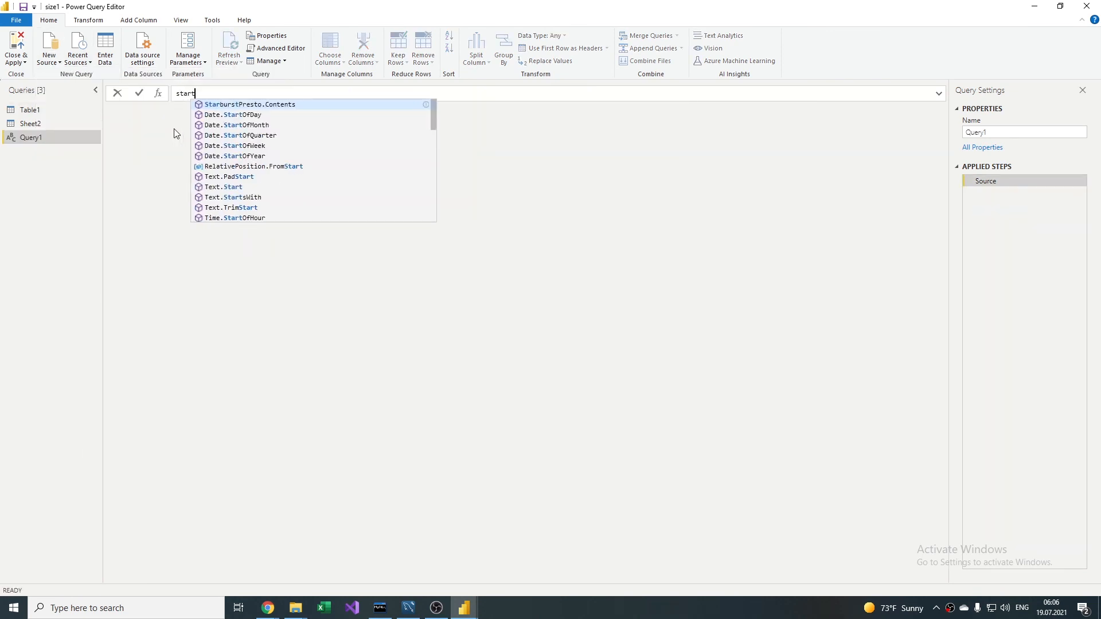
key(BackSpace)
key(BackSpace)
key(BackSpace)
key(BackSpace)
key(BackSpace)
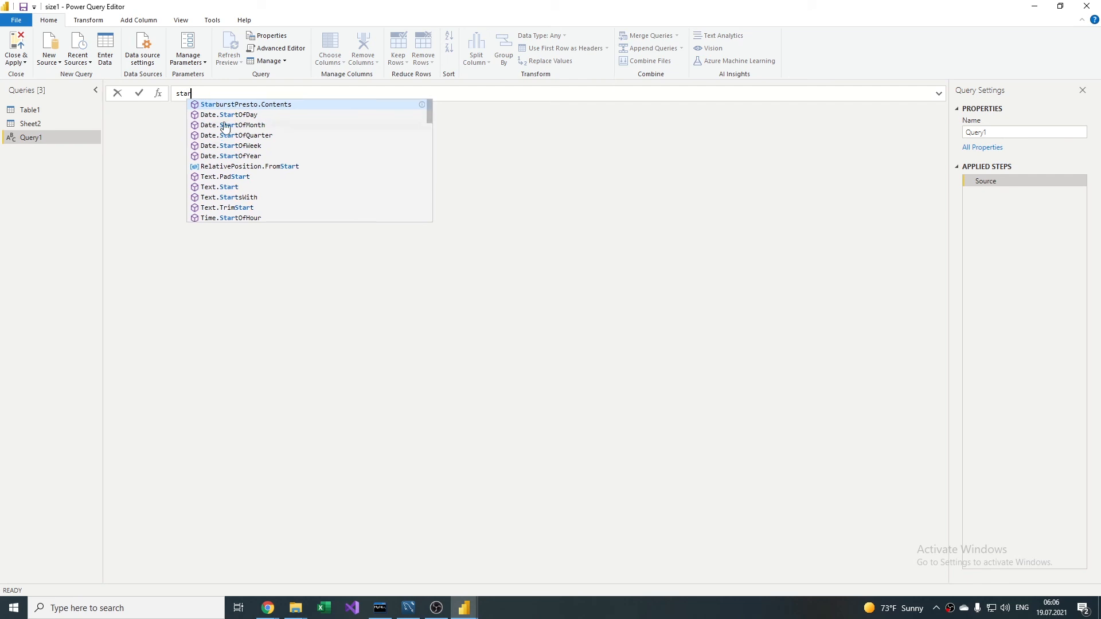
Step: In the Advanced Editor of the blank query, replace the Source definition with StartDate = #date(2020,01,01)
click(293, 48)
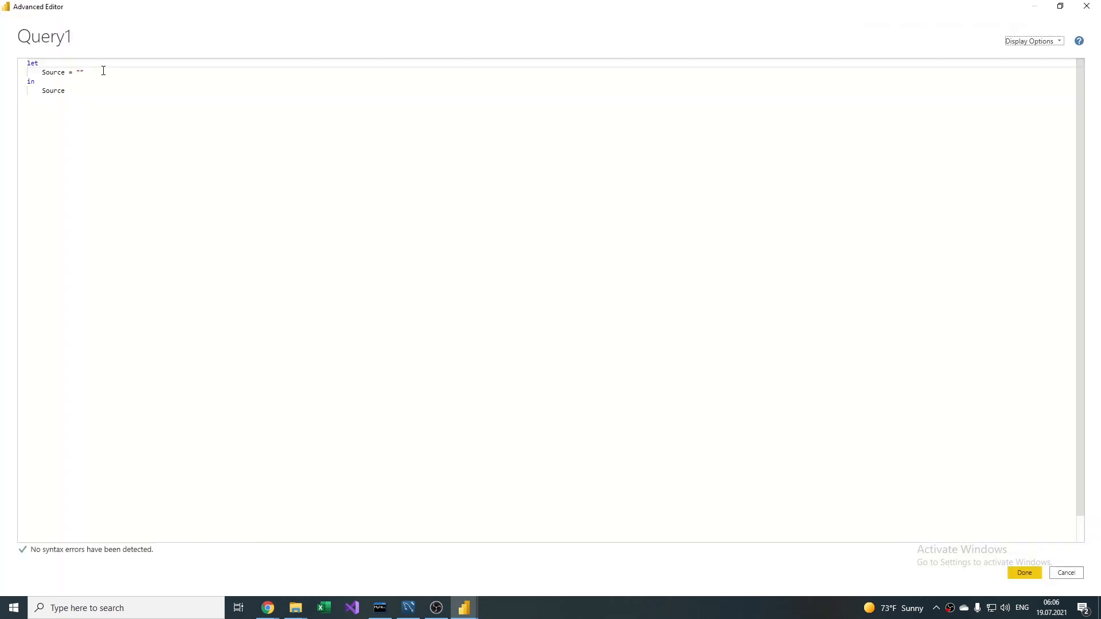
double_click(54, 72)
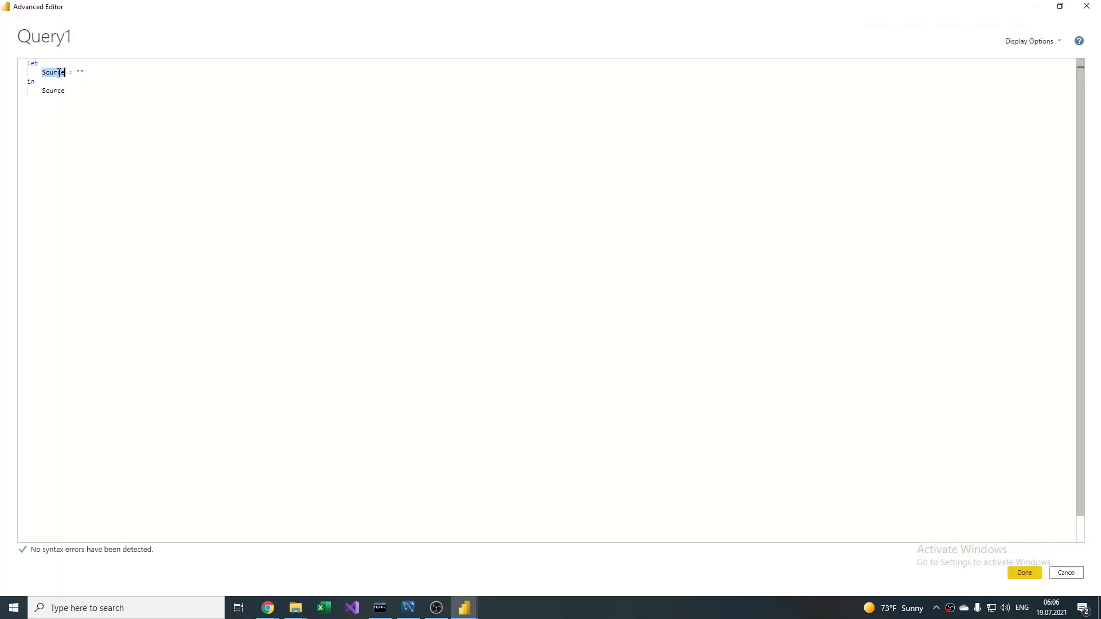
text(StartDate)
key(End)
key(BackSpace)
key(BackSpace)
text(#date()
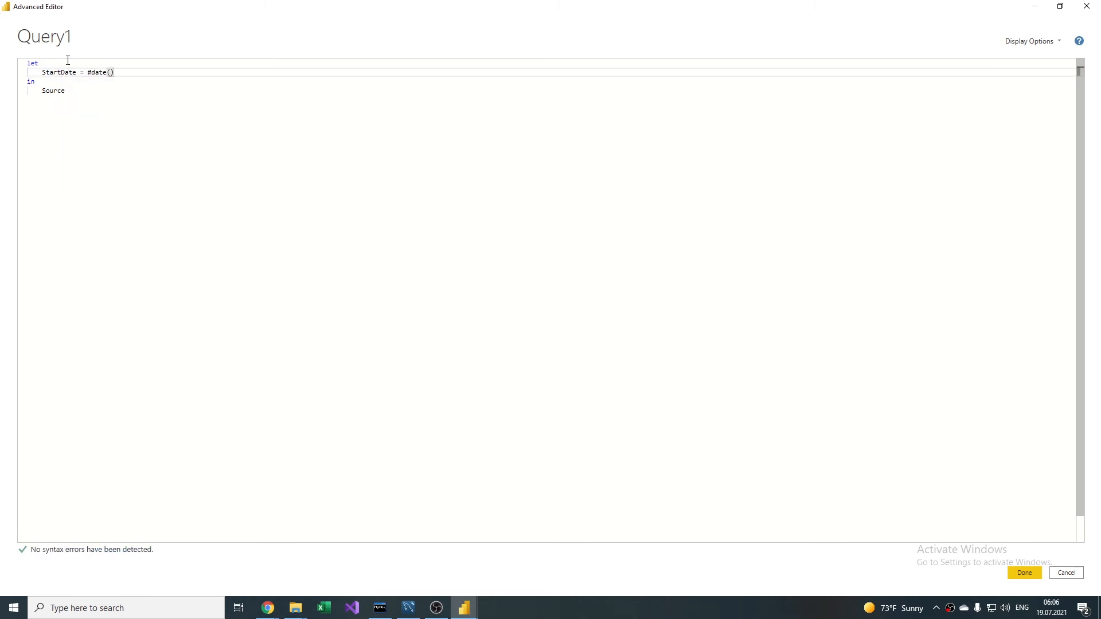
text(2020,01,01)
Step: Replace Source after the in keyword with StartDate and apply the query code
double_click(59, 72)
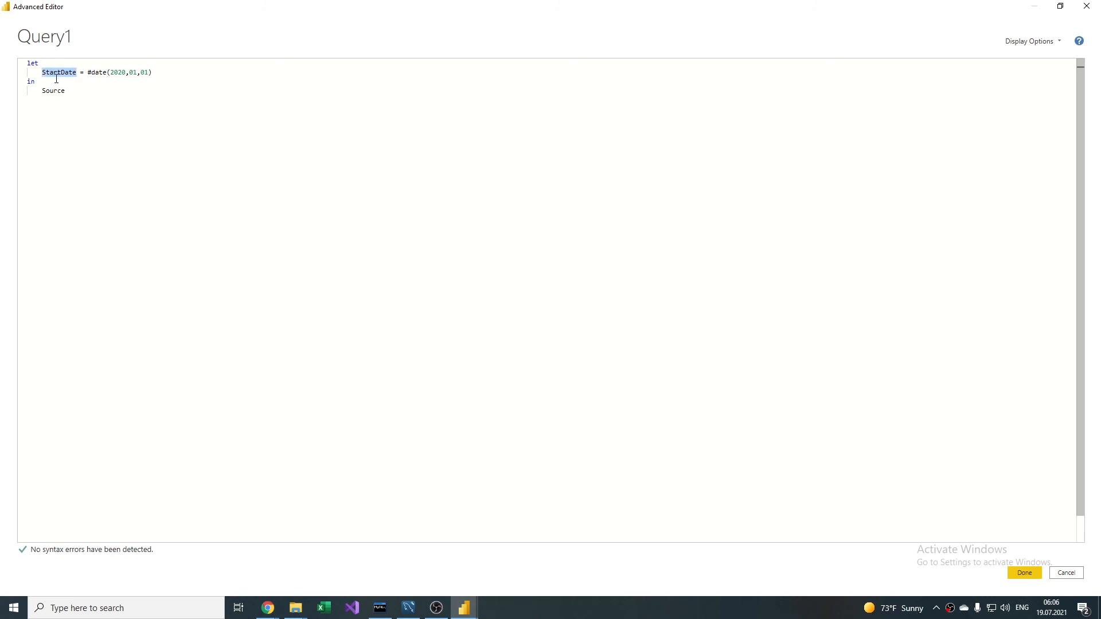
key(ctrl+c)
double_click(54, 90)
key(ctrl+v)
click(1024, 573)
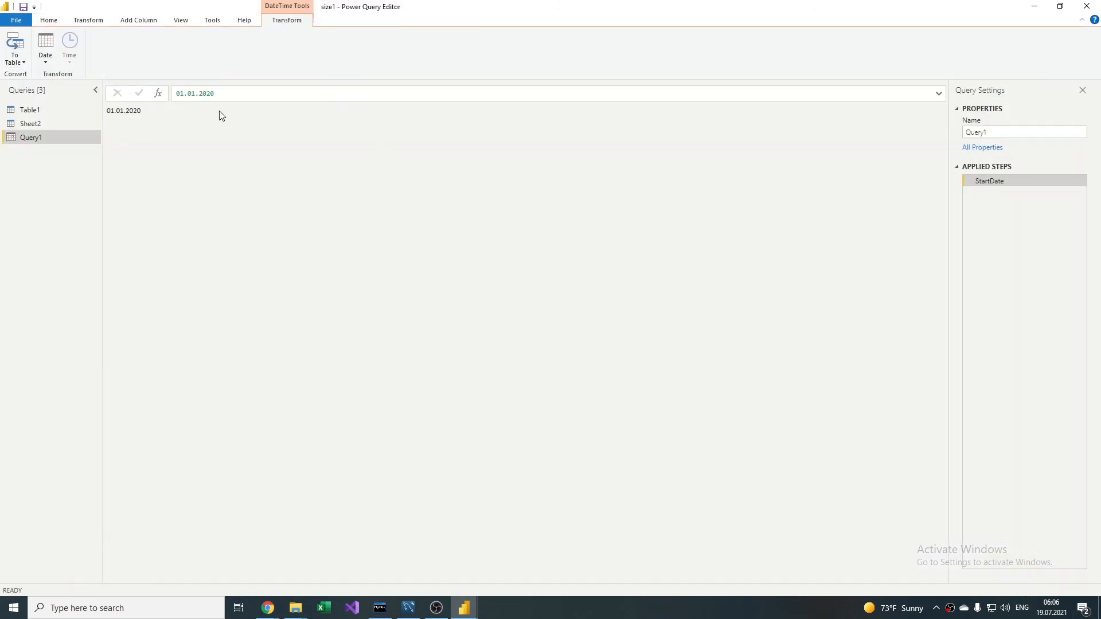
Step: Reopen the query's code in the Advanced Editor and add the line Periodi=2 below the StartDate definition
click(89, 22)
click(48, 22)
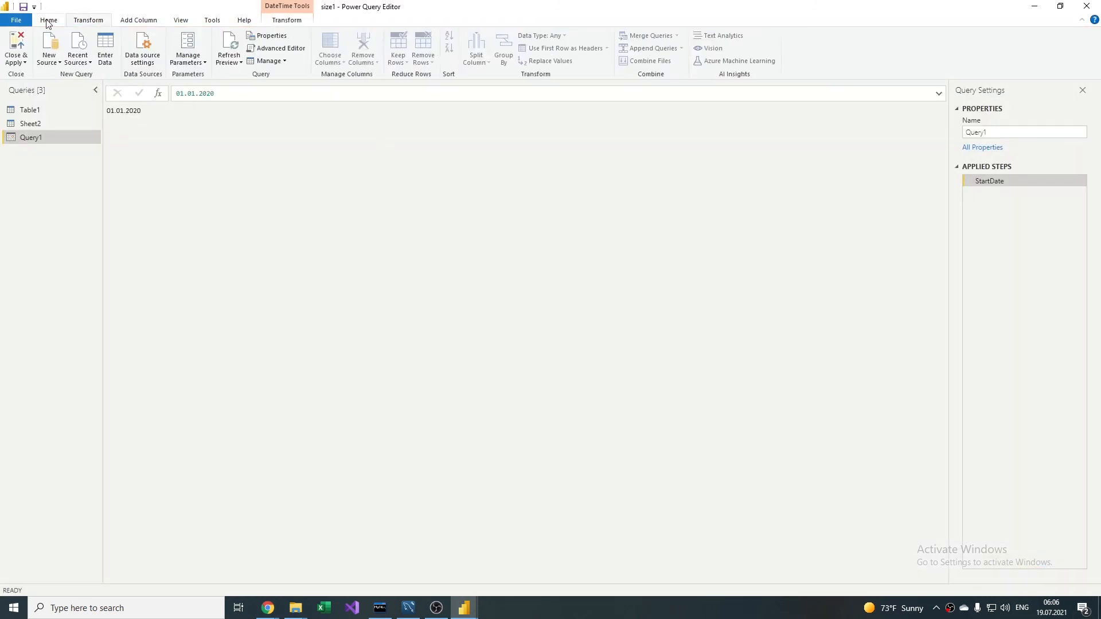
click(276, 47)
click(169, 70)
text(,01,01))
key(Return)
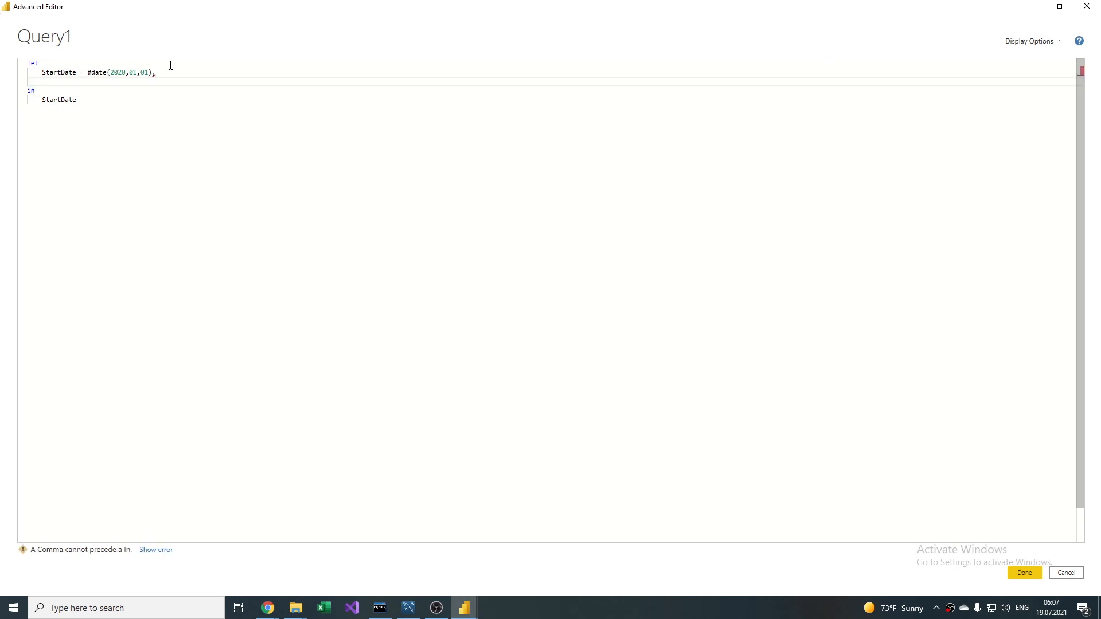
text(Periodi=2)
key(Return)
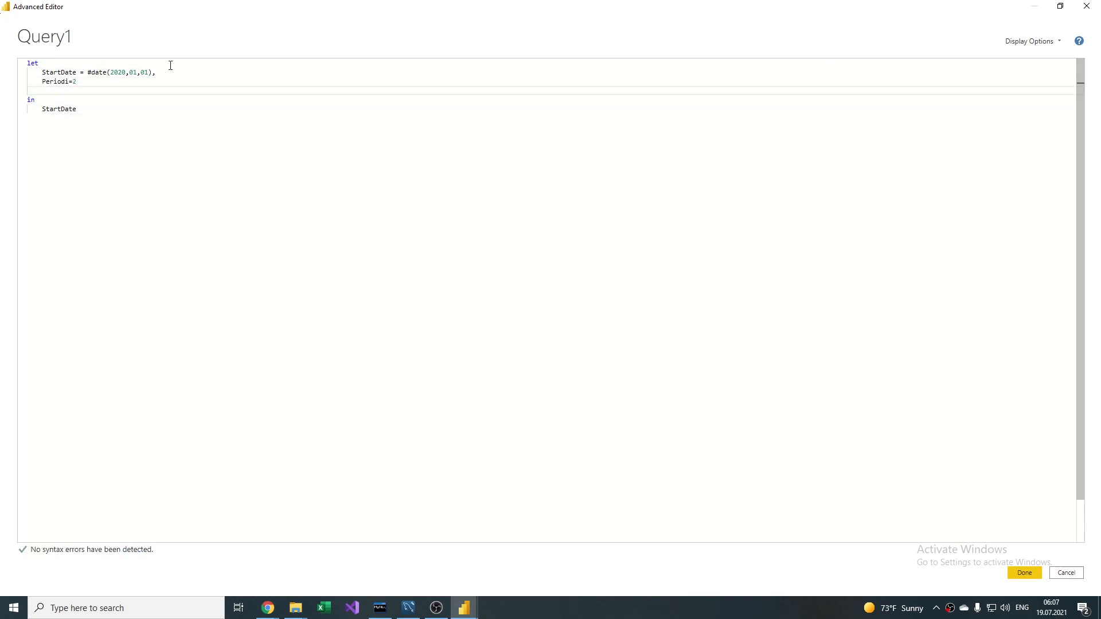
Step: Add a Baselist line that calls List.Dates with StartDate as the start and Periodi*40 as the count
text(Base)
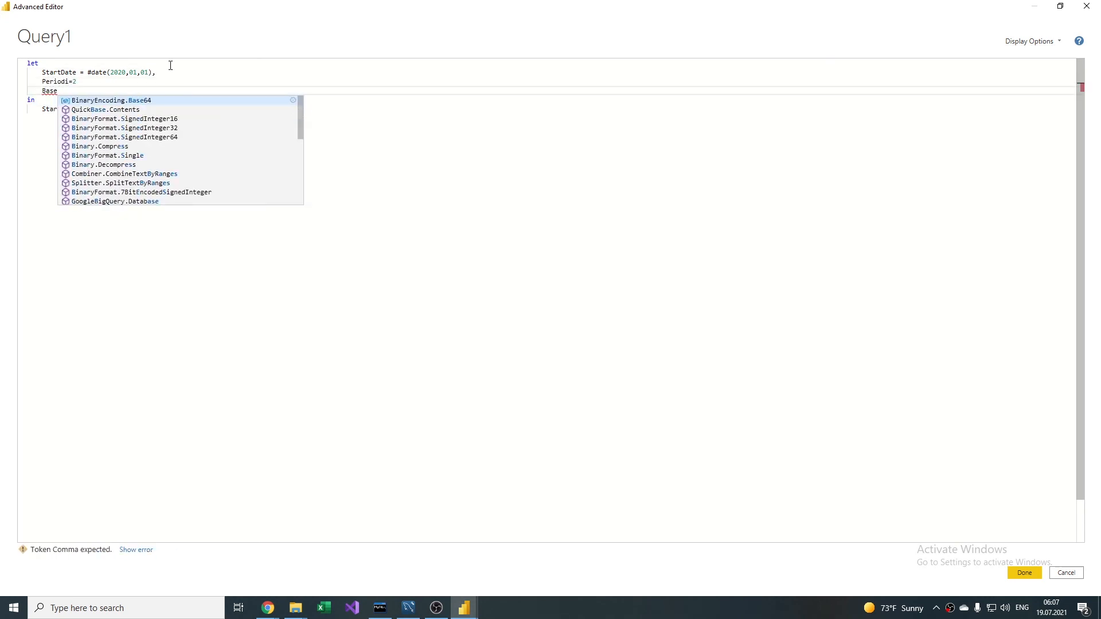
text(list=List)
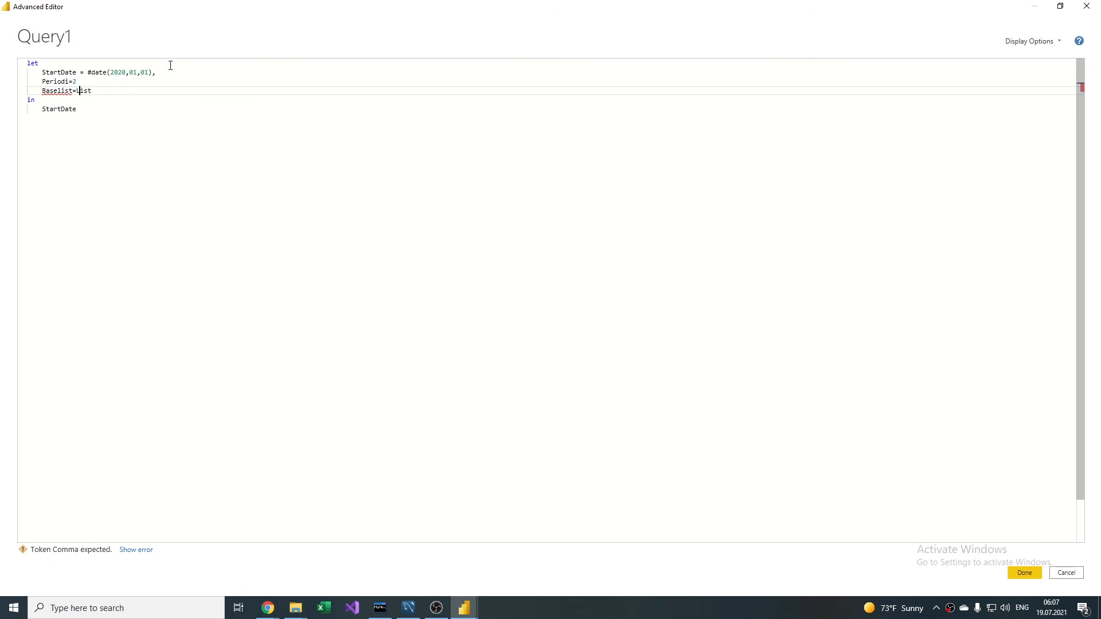
text(.Dates()
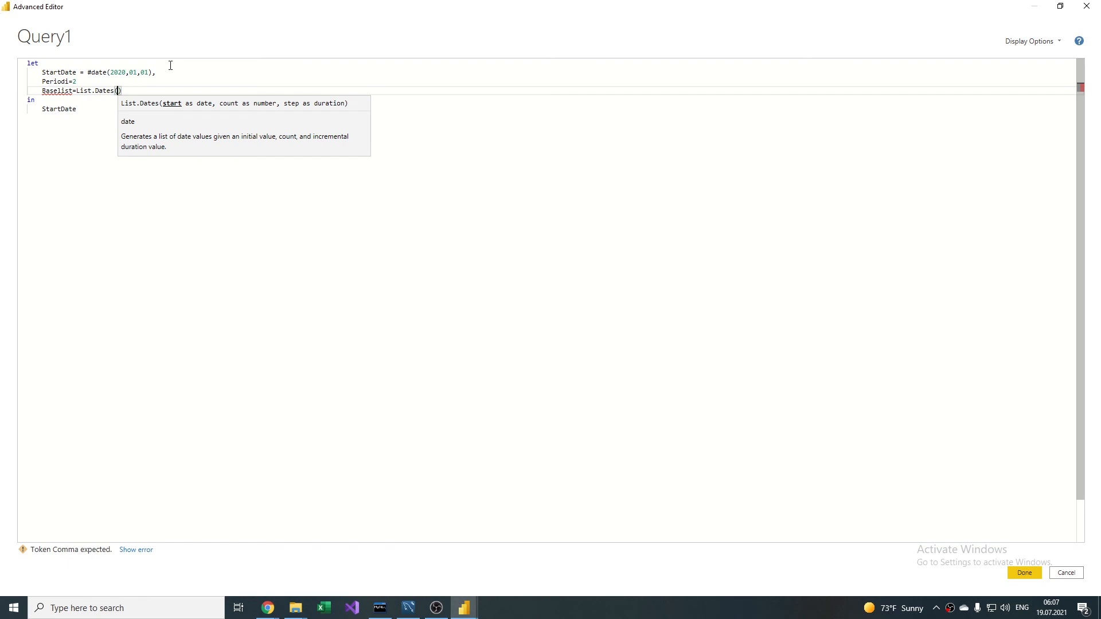
text(StartDate)
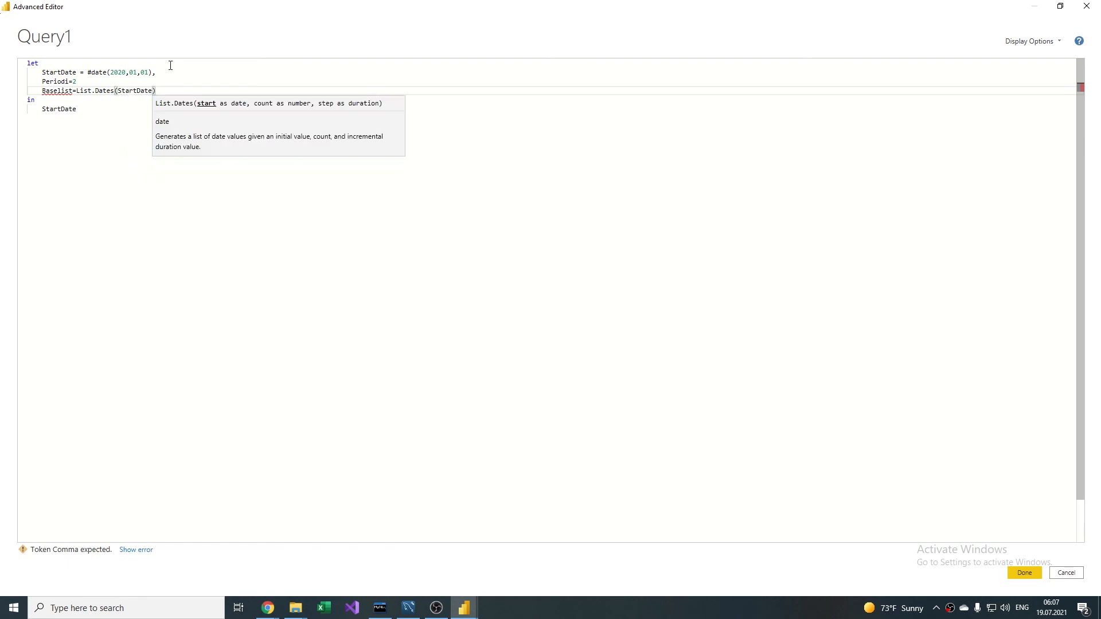
text(,Periodi*)
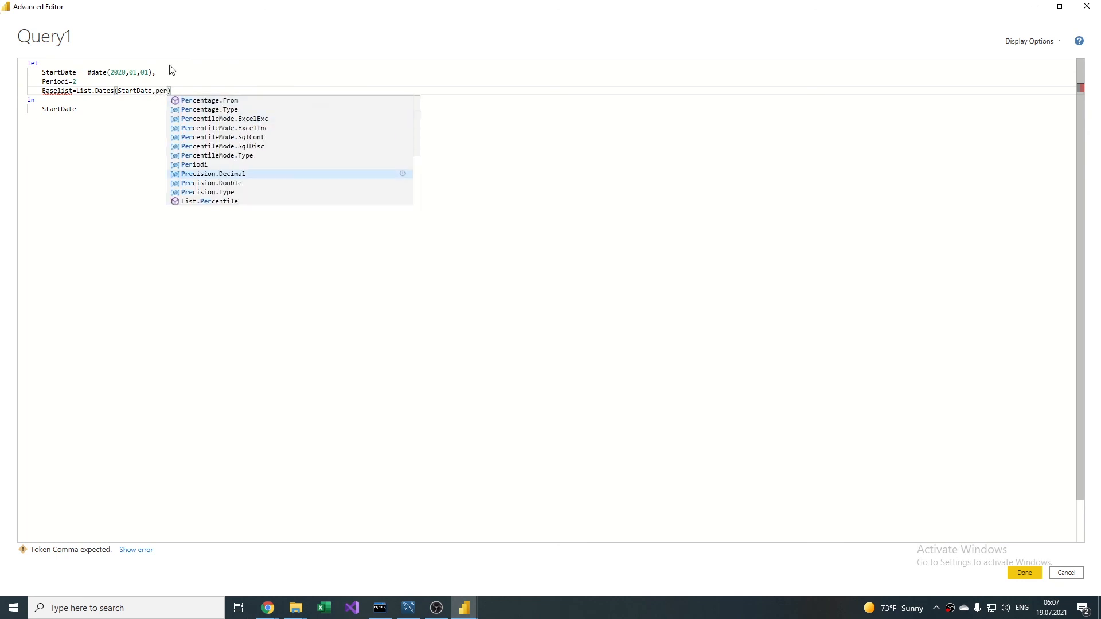
text(366)
key(BackSpace)
key(BackSpace)
key(BackSpace)
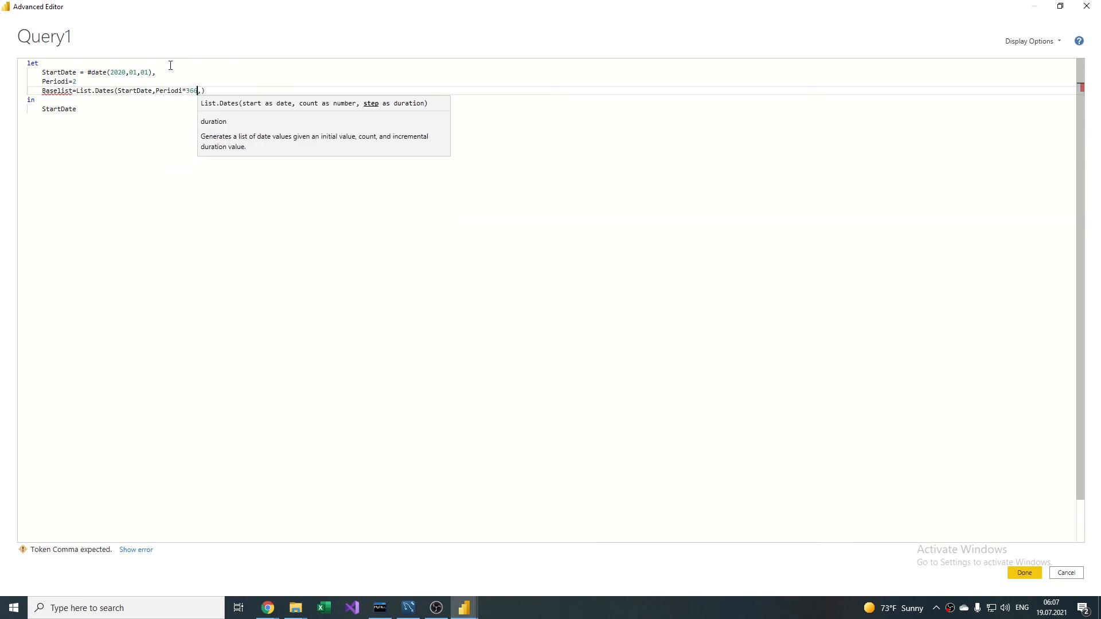
text(40,#)
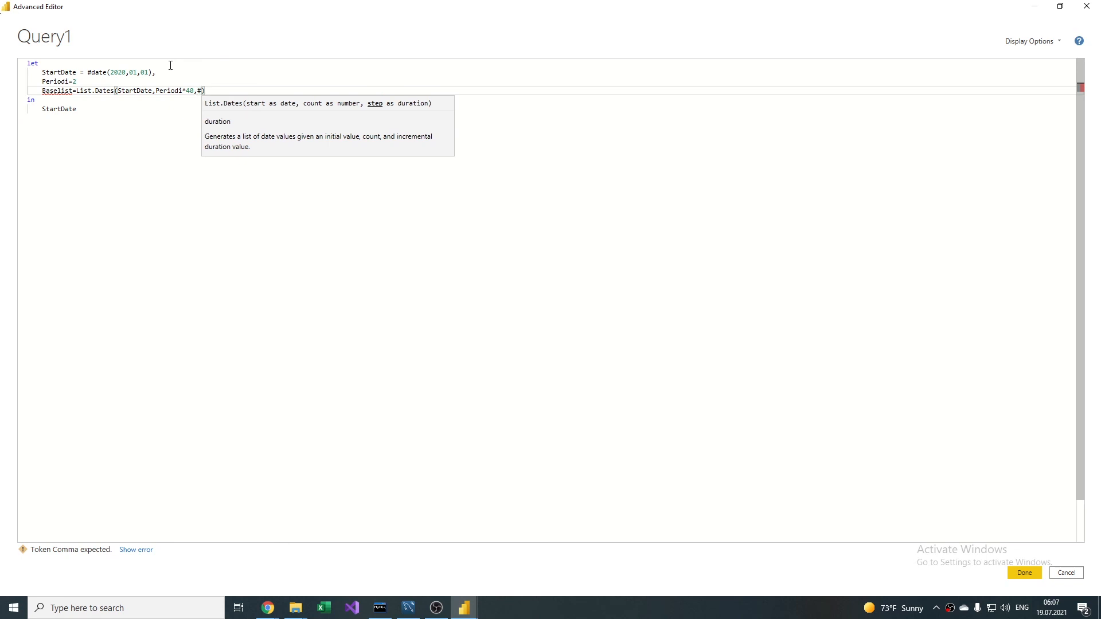
text(duration)
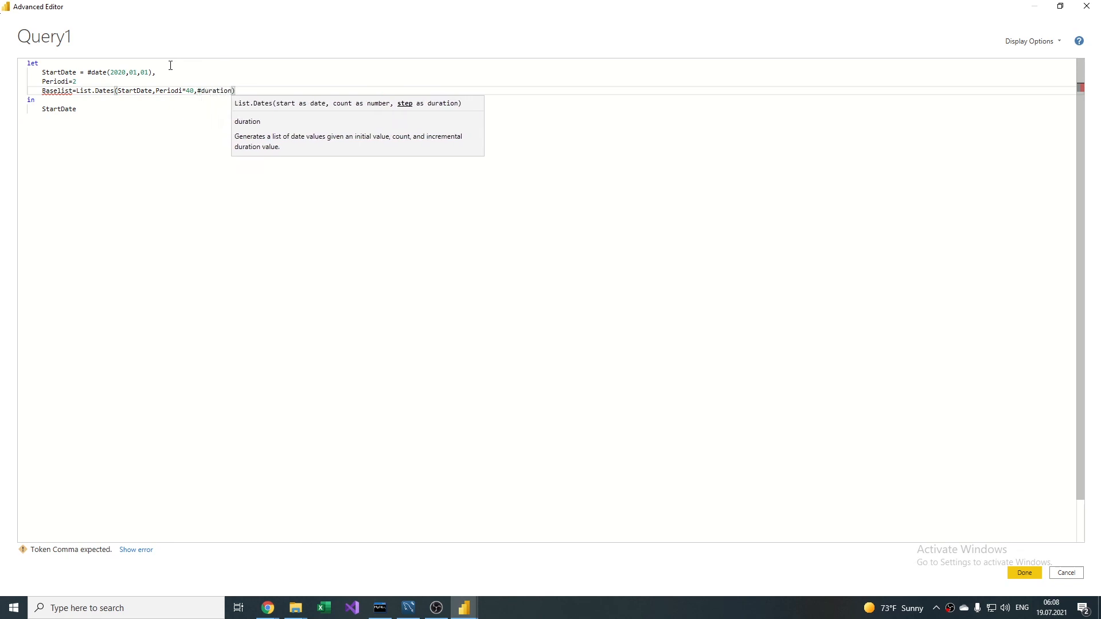
text(()
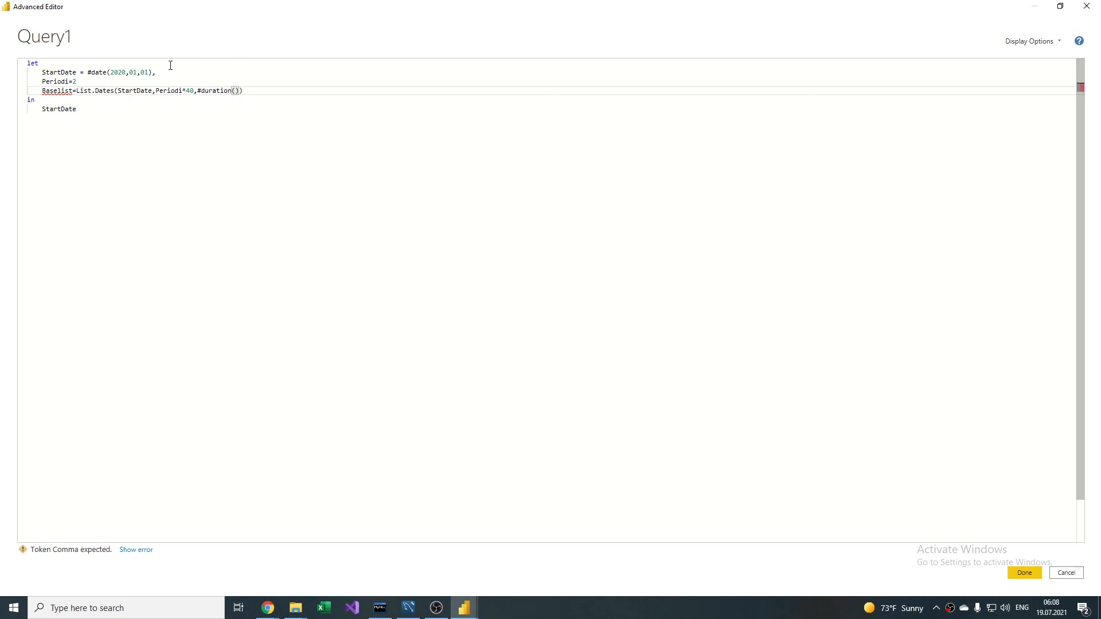
text(1,0,0,0)
Step: Add the missing comma after Periodi=2, make the query return Baselist instead of StartDate, and apply the code
click(84, 84)
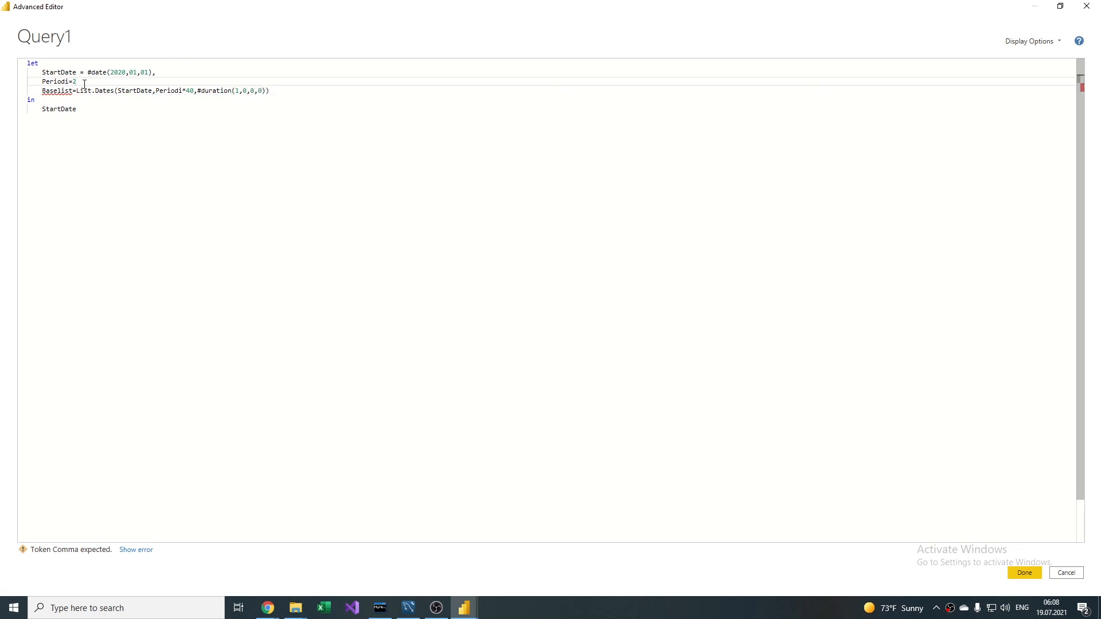
Step: Enter #duration(1,0,0,0) as the step argument of List.Dates to increment the dates by one day
text(,)
double_click(61, 92)
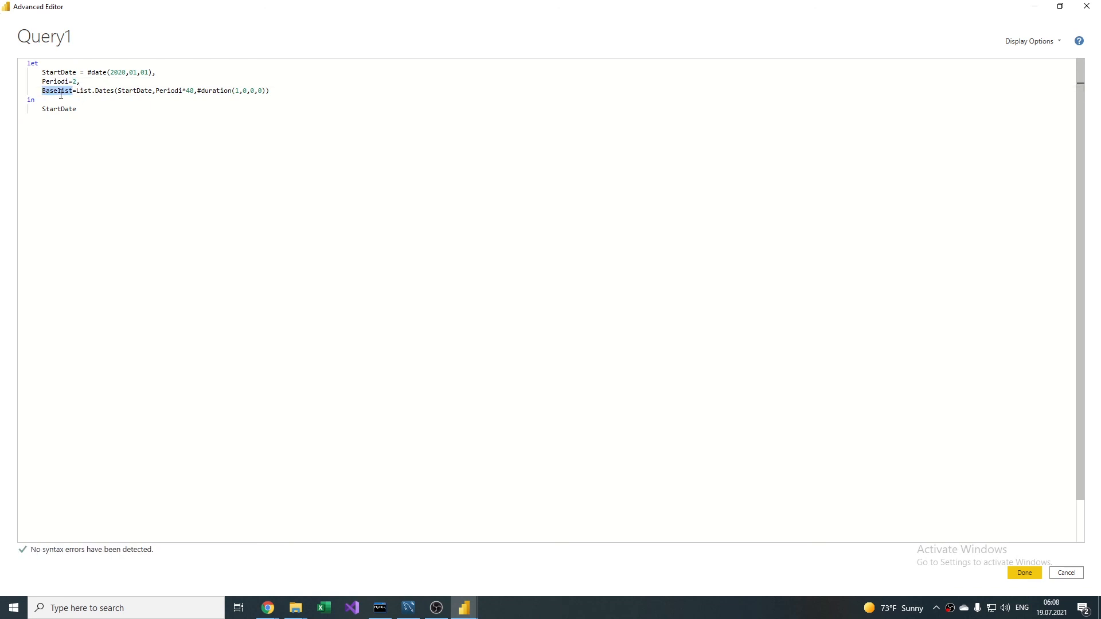
key(ctrl+c)
double_click(61, 108)
key(ctrl+v)
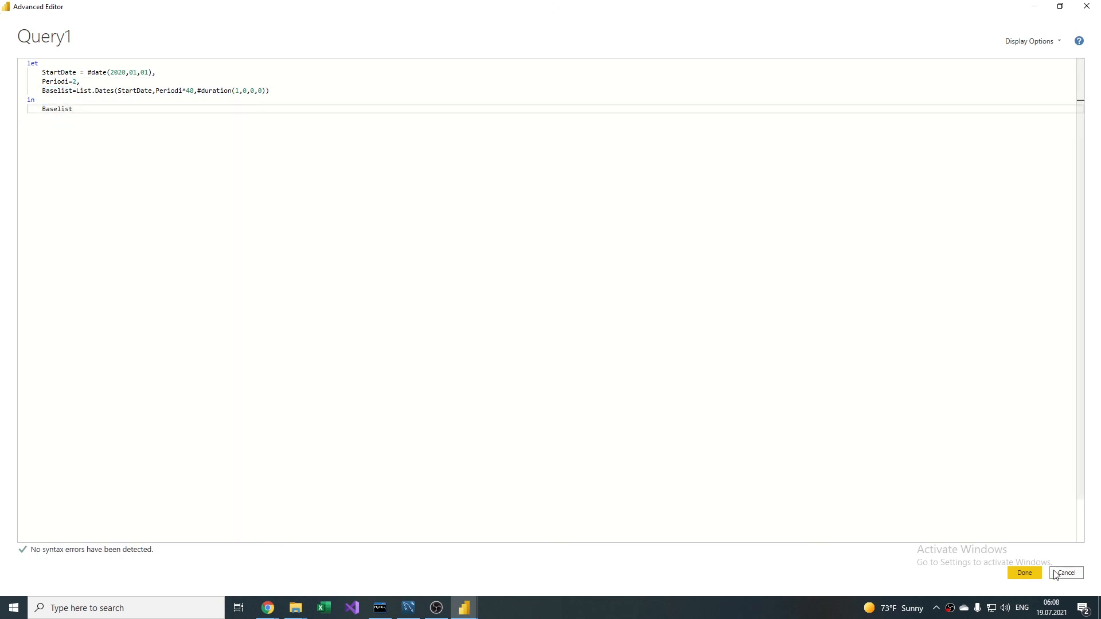
click(1024, 573)
Step: Look through the generated date list and convert it to a table with no delimiter and extra columns shown as errors
scroll(151, 329, down, 12)
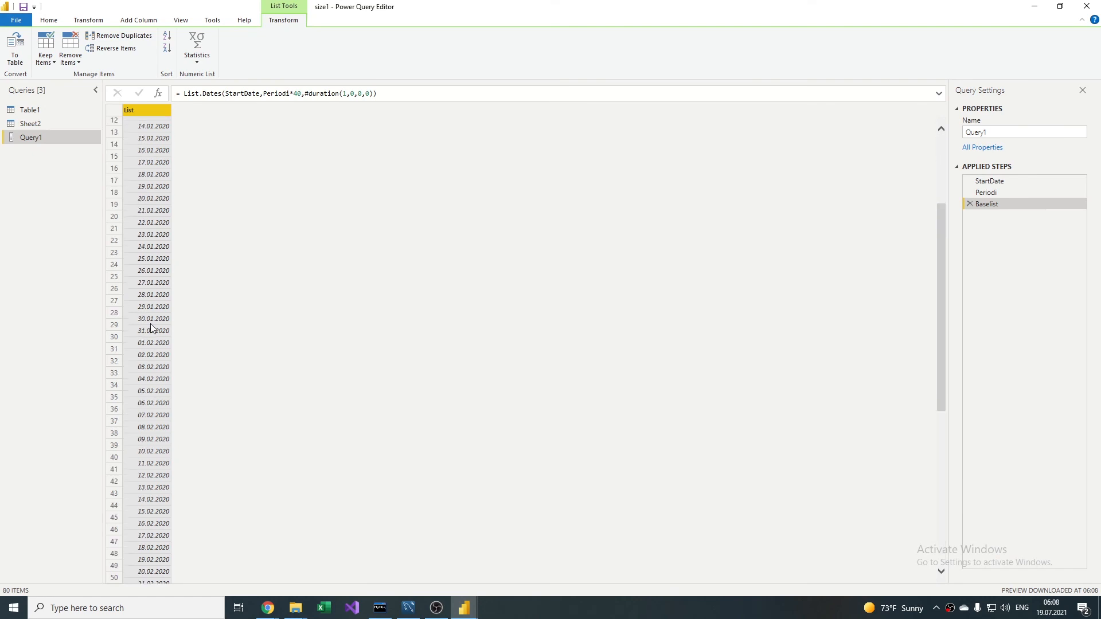
scroll(150, 325, up, 12)
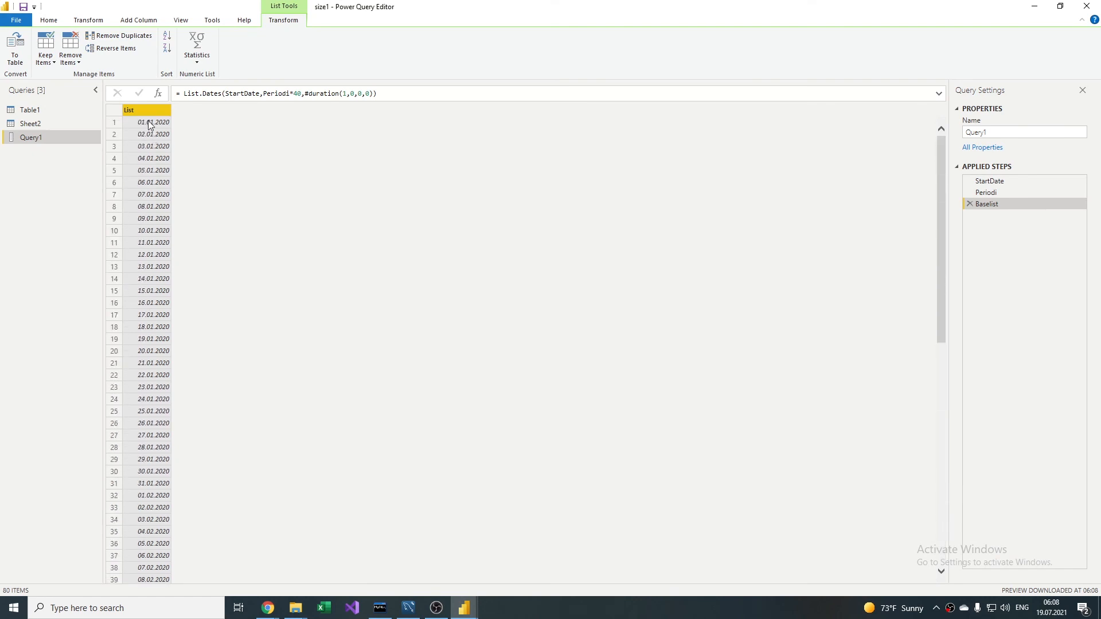
right_click(147, 112)
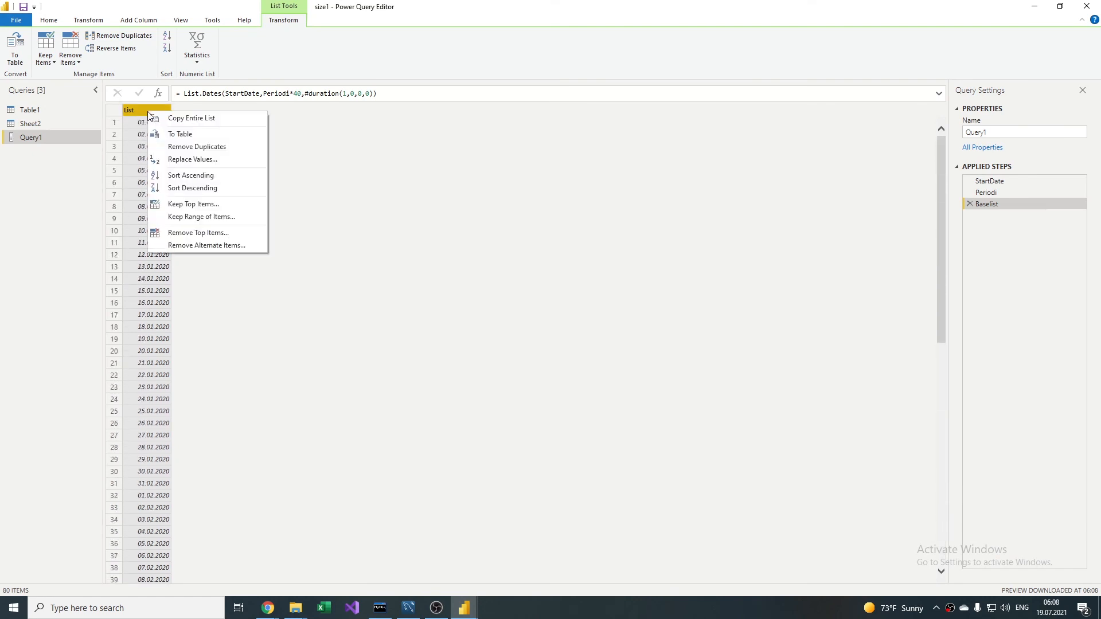
click(196, 134)
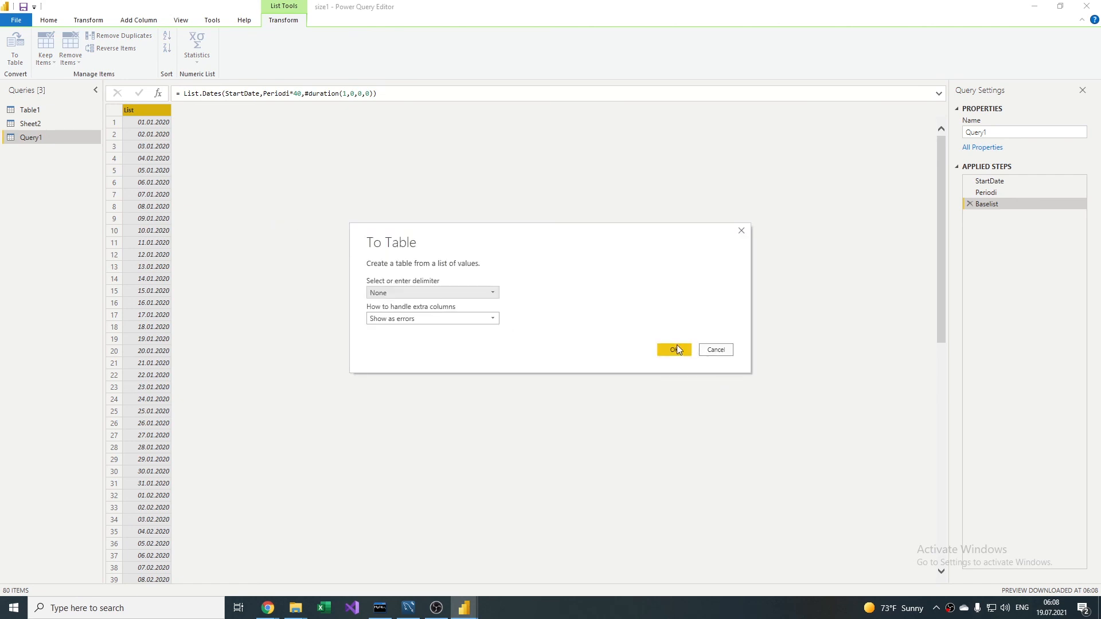
click(676, 347)
Step: Switch to the TEST workbook in Excel, mark the Date Sequence checklist item as Done and select cell A8
click(324, 600)
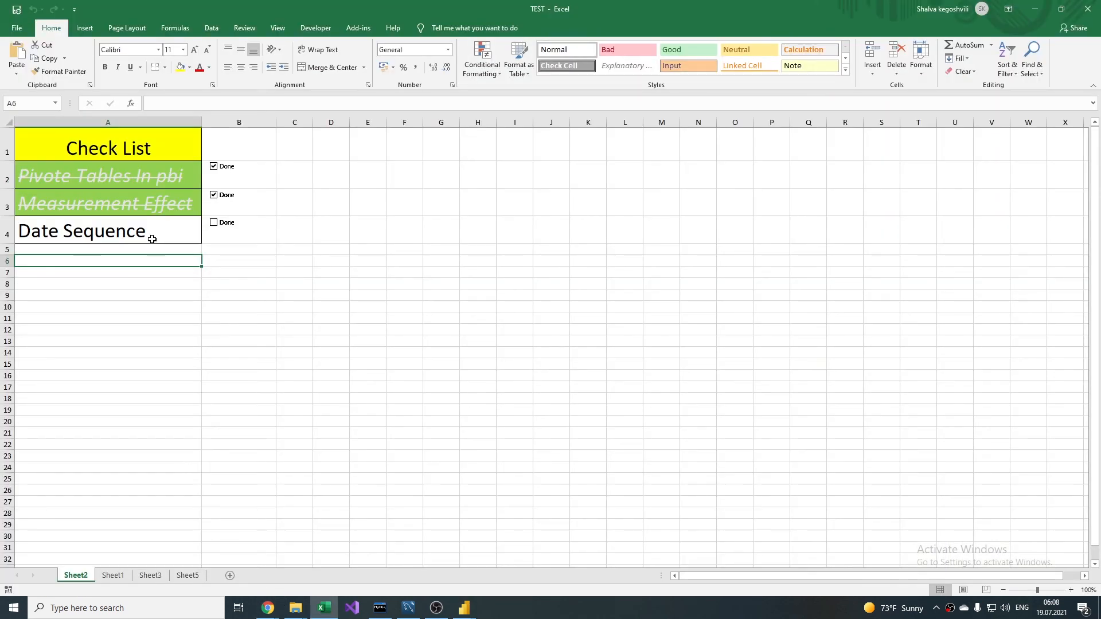
click(214, 224)
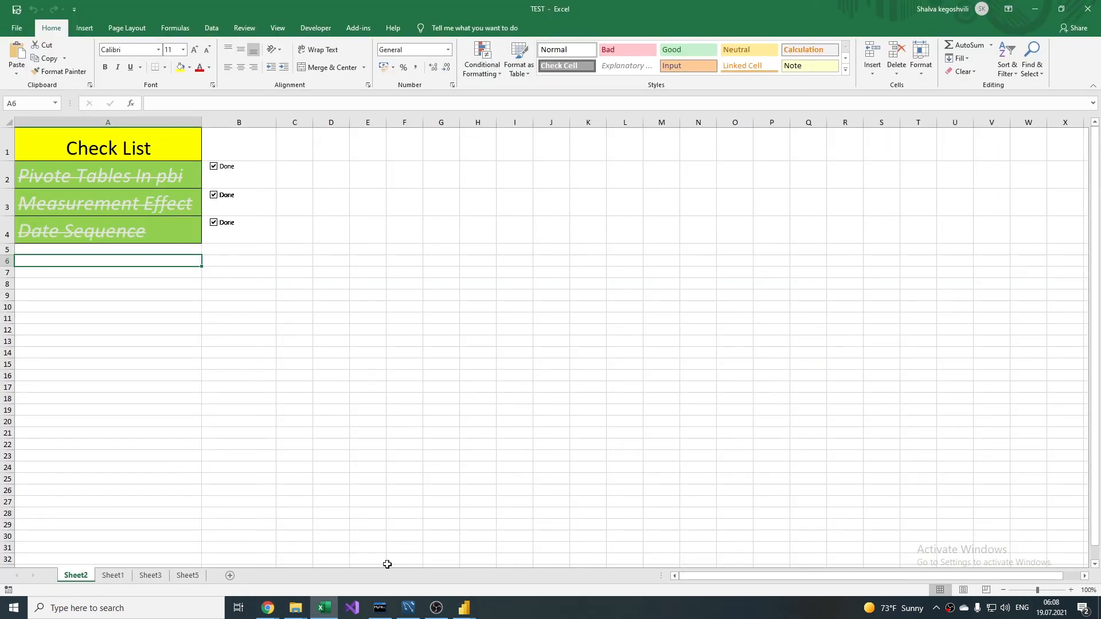
mouse_move(464, 607)
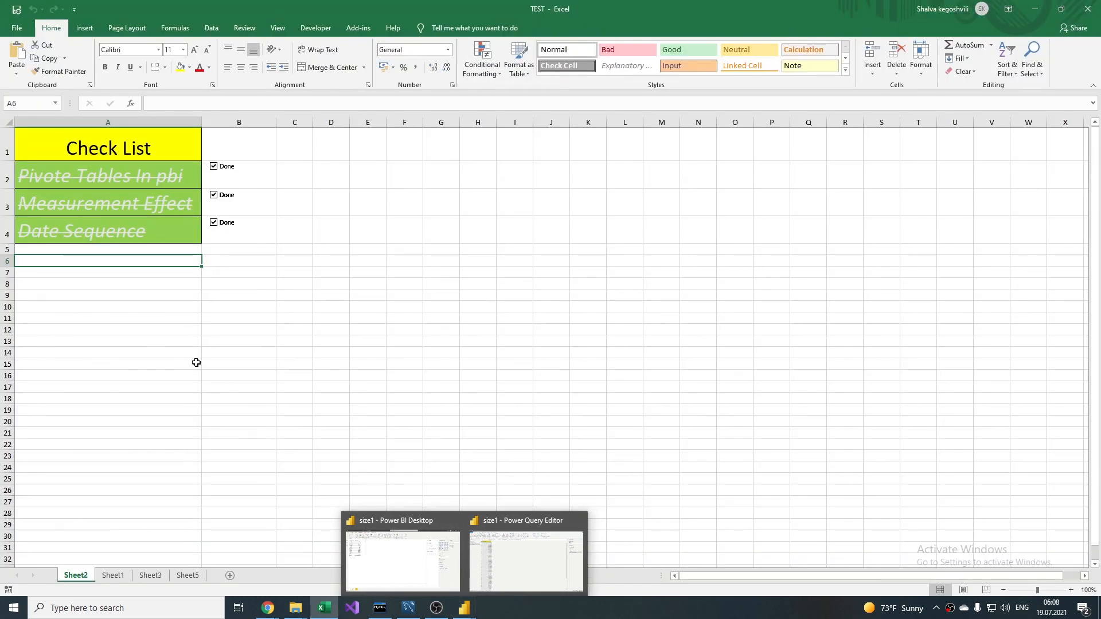
click(135, 285)
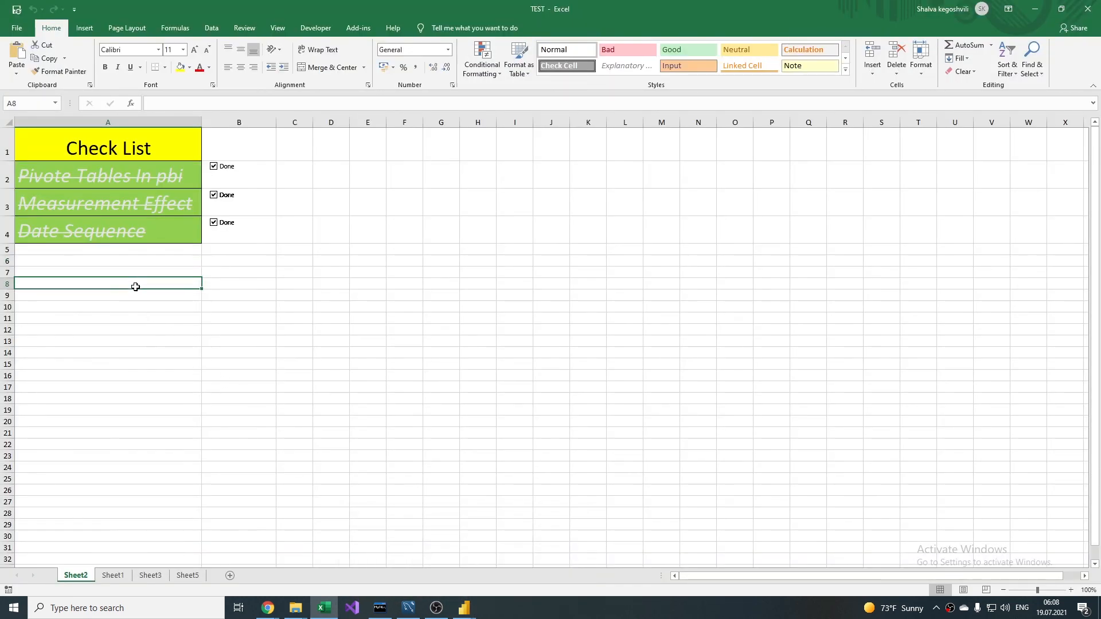